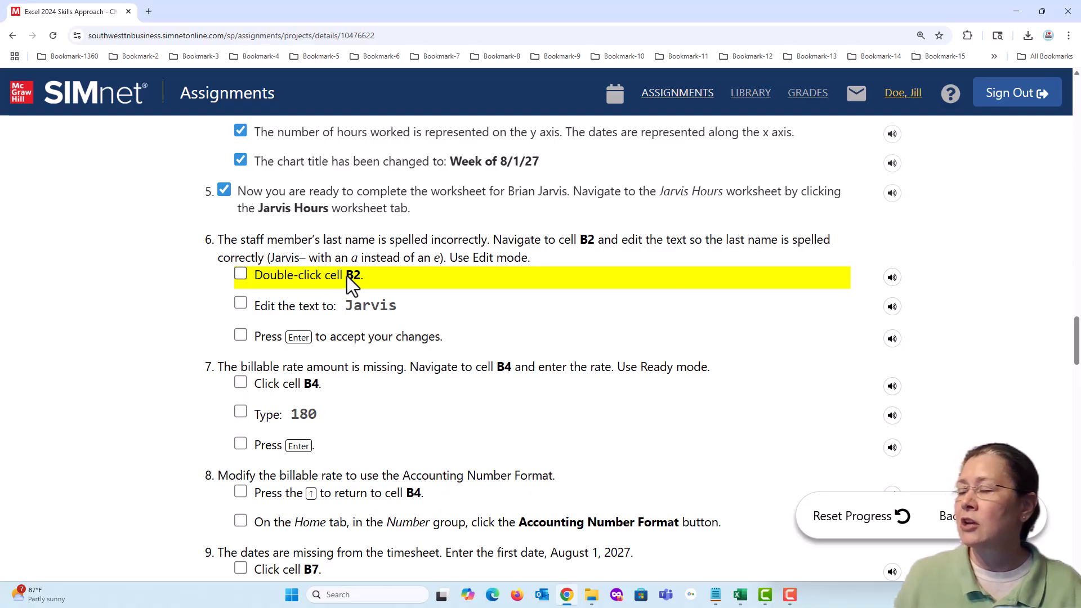
- Switch to the Excel workbook and correct the employee's last name in cell B2 by replacing the "e" with "a"
{"action": "key", "text": "alt+Tab"}
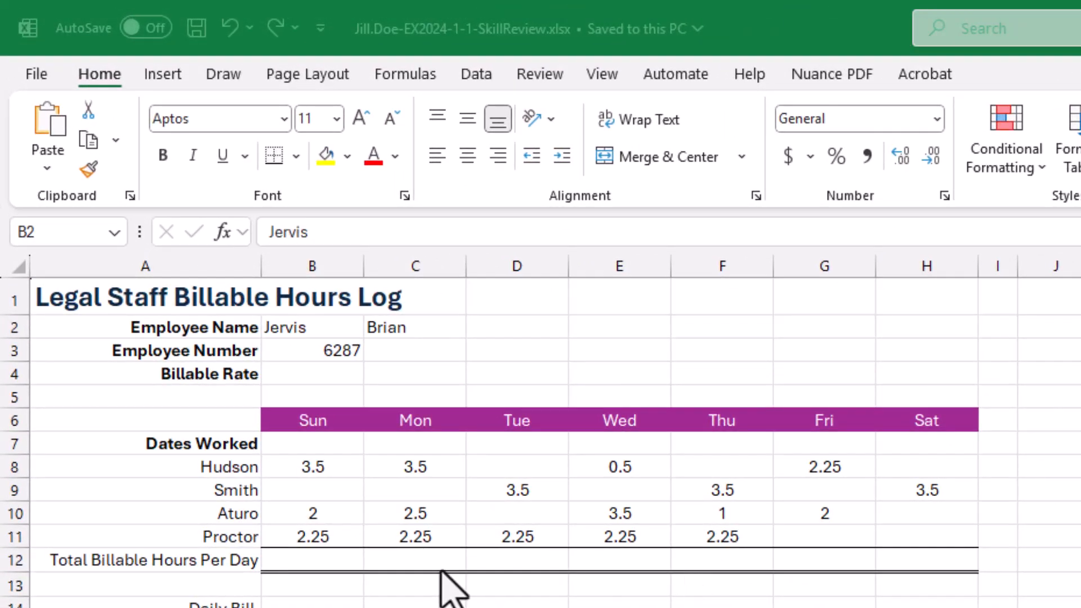
{"action": "left_click", "coordinate": [318, 332]}
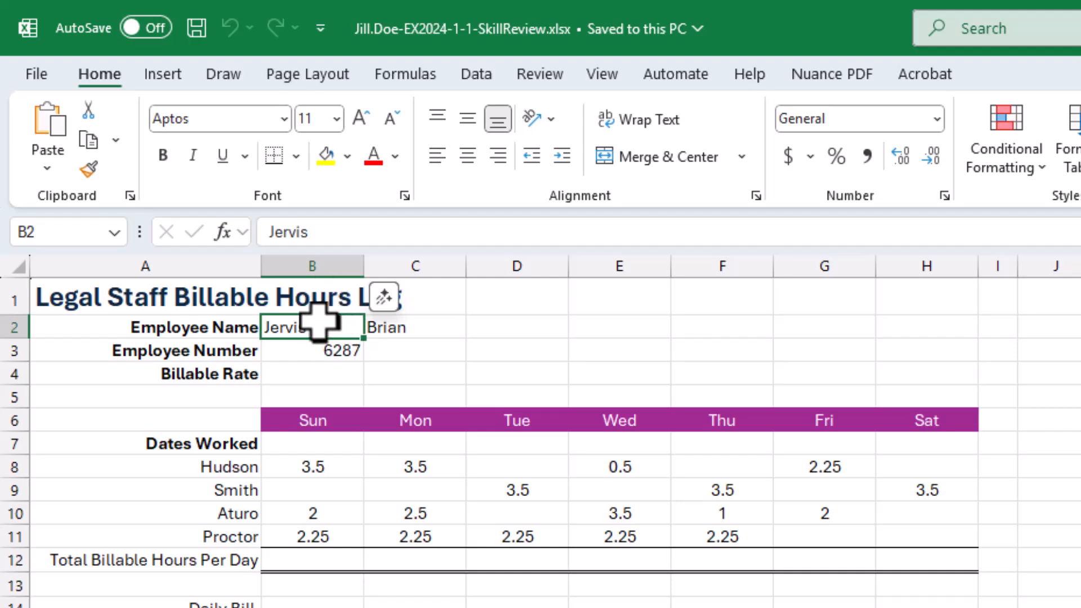
{"action": "left_click", "coordinate": [282, 232]}
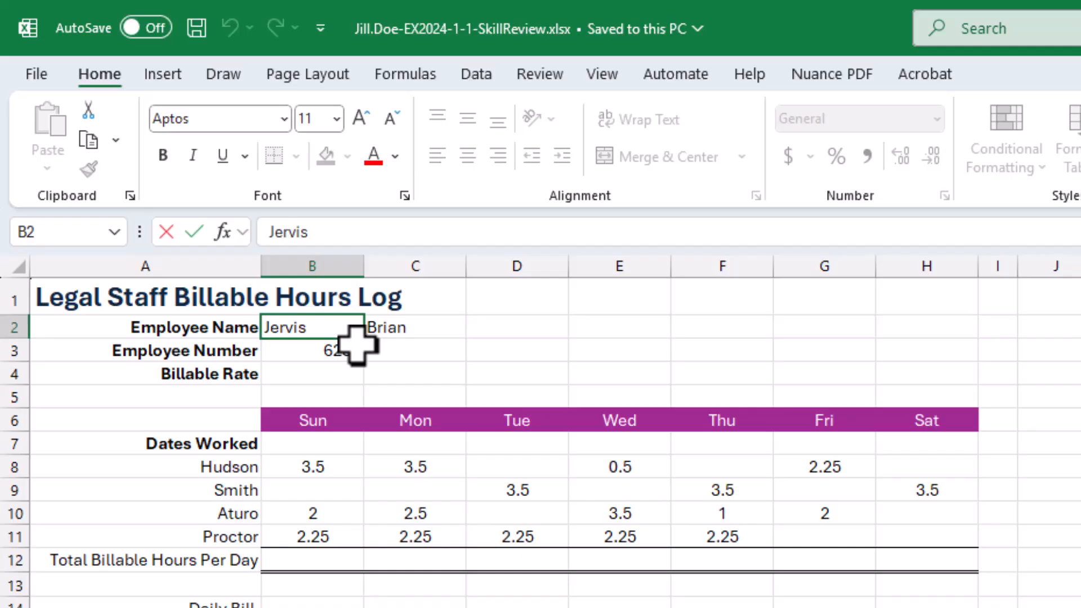
{"action": "key", "text": "BackSpace"}
{"action": "type", "text": "a"}
{"action": "key", "text": "Return"}
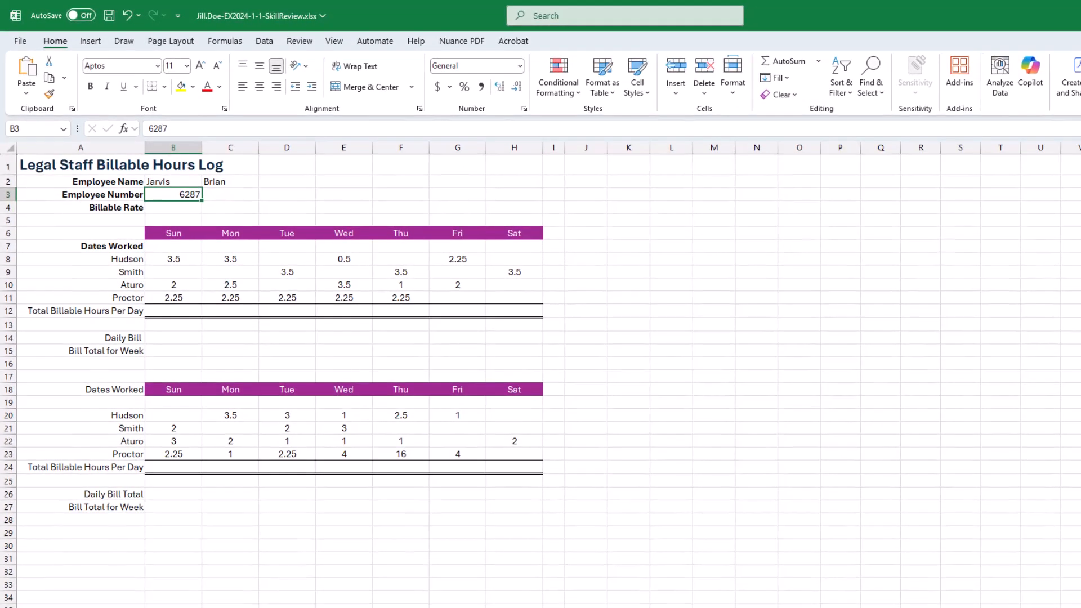
- Bring the SIMnet instructions over the workbook and mark all three items of instruction 6 as done
{"action": "left_click_drag", "start_coordinate": [1080, 93], "coordinate": [491, 73]}
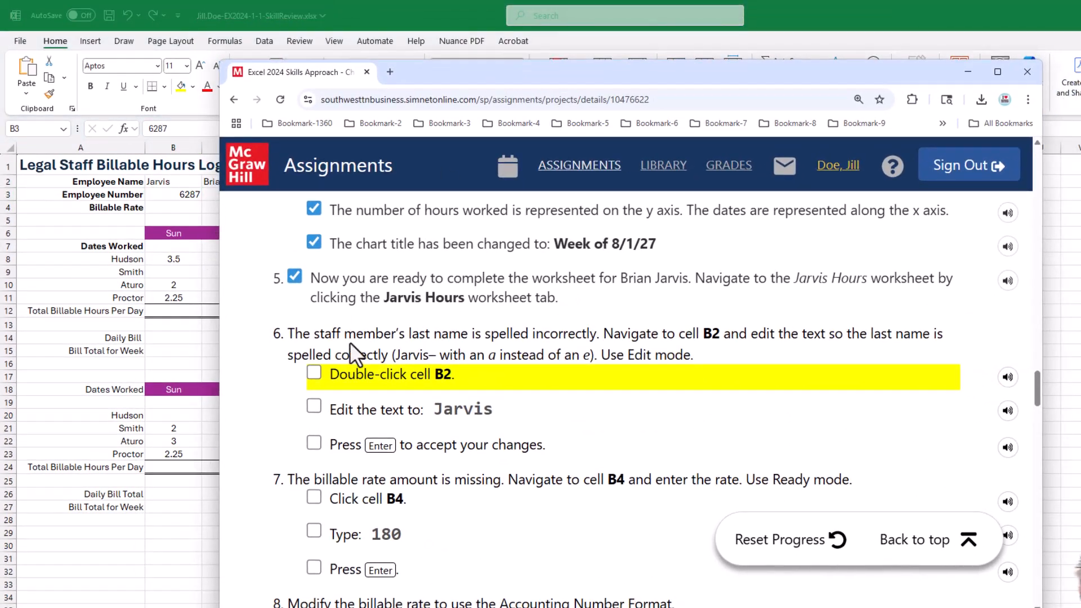
{"action": "left_click", "coordinate": [314, 375]}
{"action": "left_click", "coordinate": [314, 405]}
{"action": "left_click", "coordinate": [314, 443]}
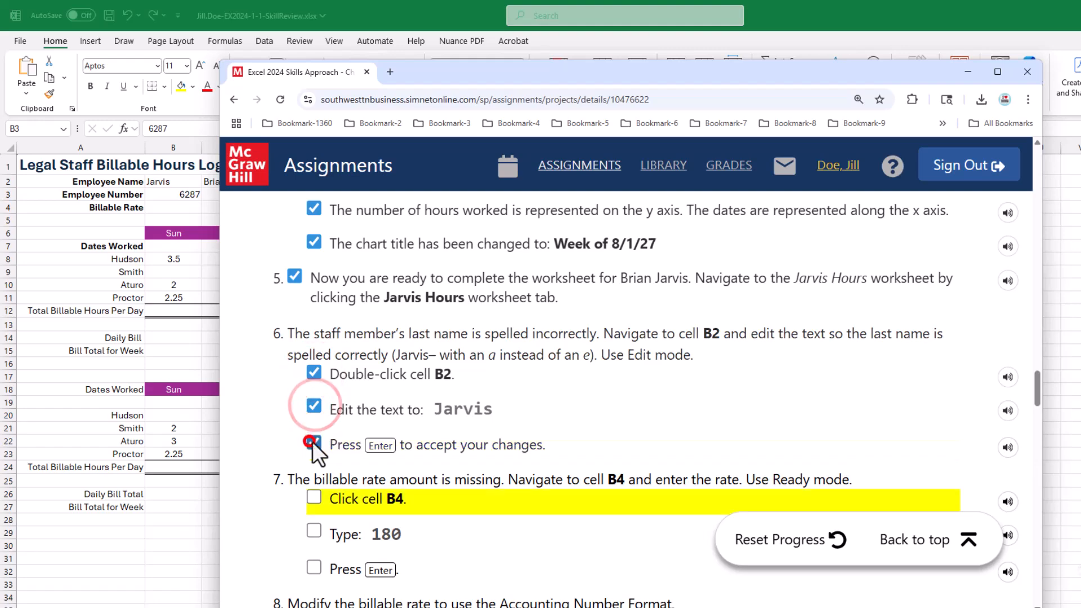
- Return to the Excel worksheet, enter a billable rate of 180 in cell B4 and save the workbook
{"action": "scroll", "coordinate": [579, 407], "scroll_direction": "down", "scroll_amount": 3}
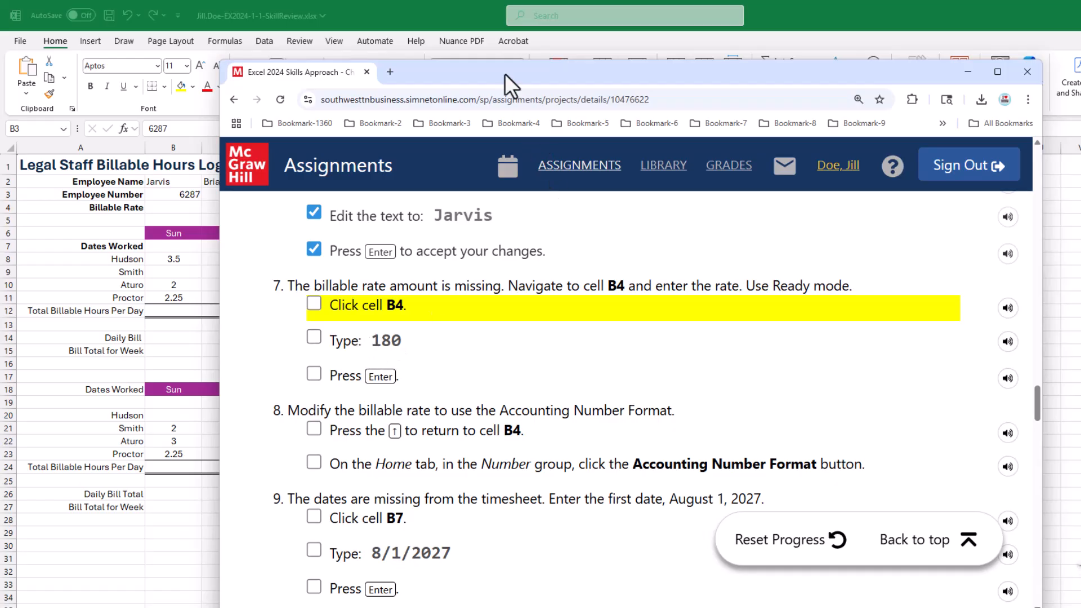
{"action": "left_click_drag", "start_coordinate": [495, 76], "coordinate": [879, 120]}
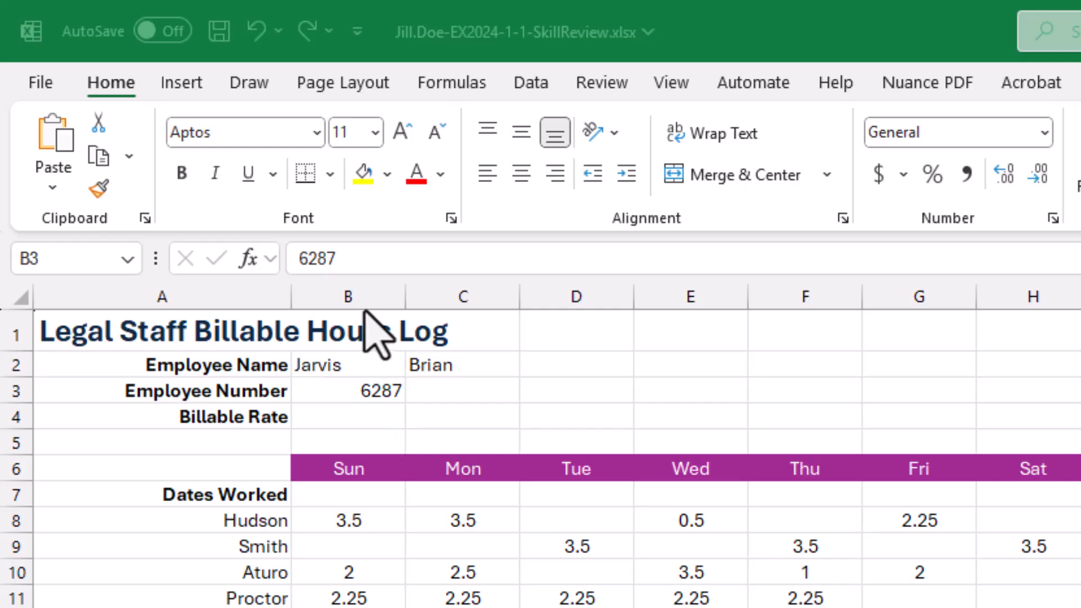
{"action": "left_click", "coordinate": [355, 417]}
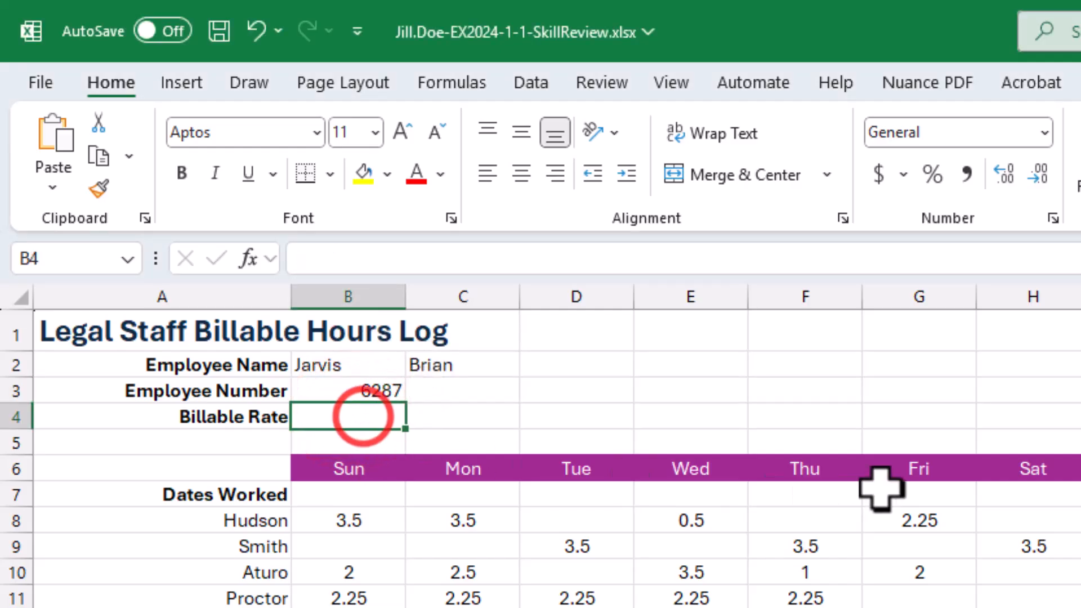
{"action": "type", "text": "180"}
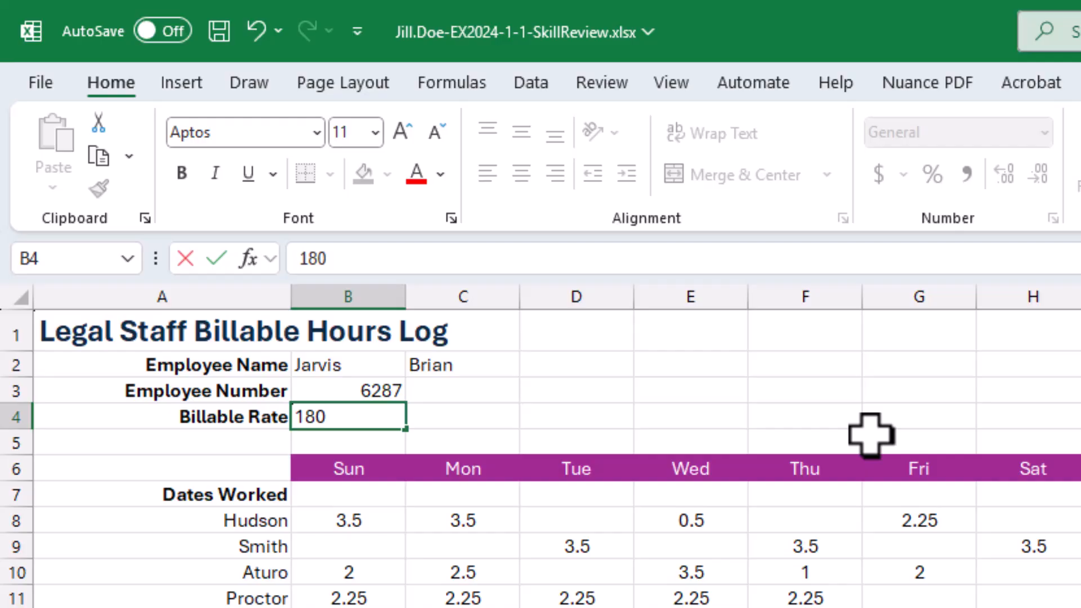
{"action": "key", "text": "Return"}
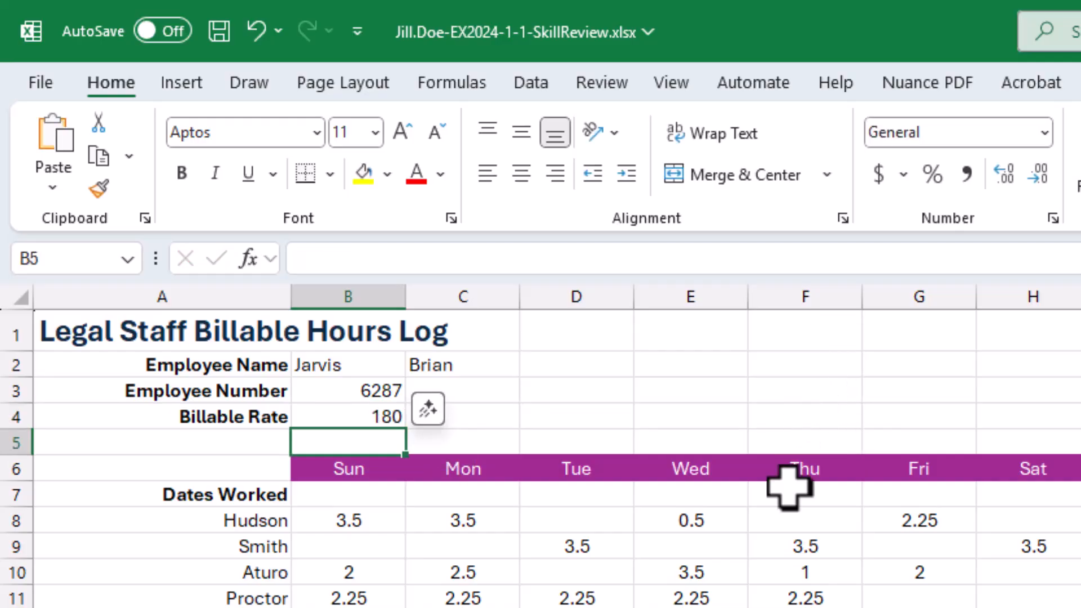
{"action": "left_click", "coordinate": [220, 31]}
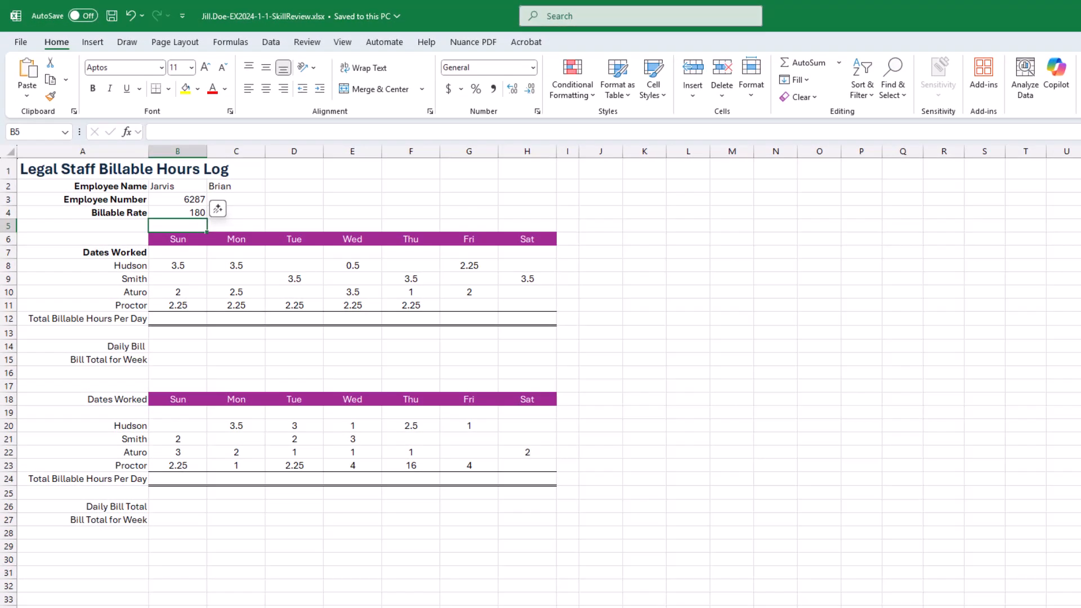
- Bring the SIMnet instructions back and mark all three items of instruction 7 as done
{"action": "left_click_drag", "start_coordinate": [1080, 45], "coordinate": [700, 69]}
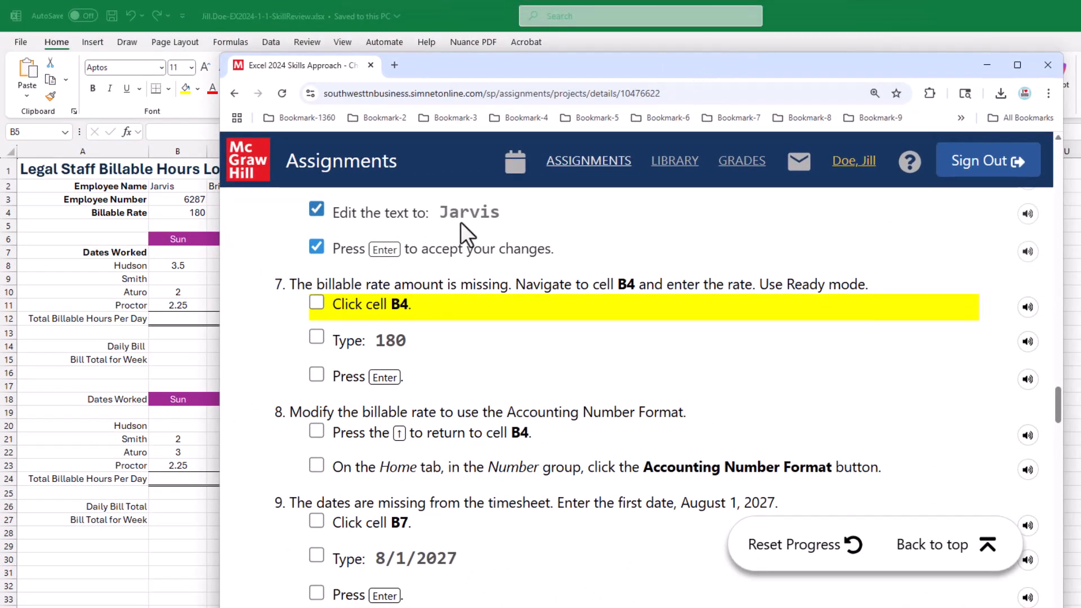
{"action": "left_click", "coordinate": [314, 303]}
{"action": "left_click", "coordinate": [316, 338]}
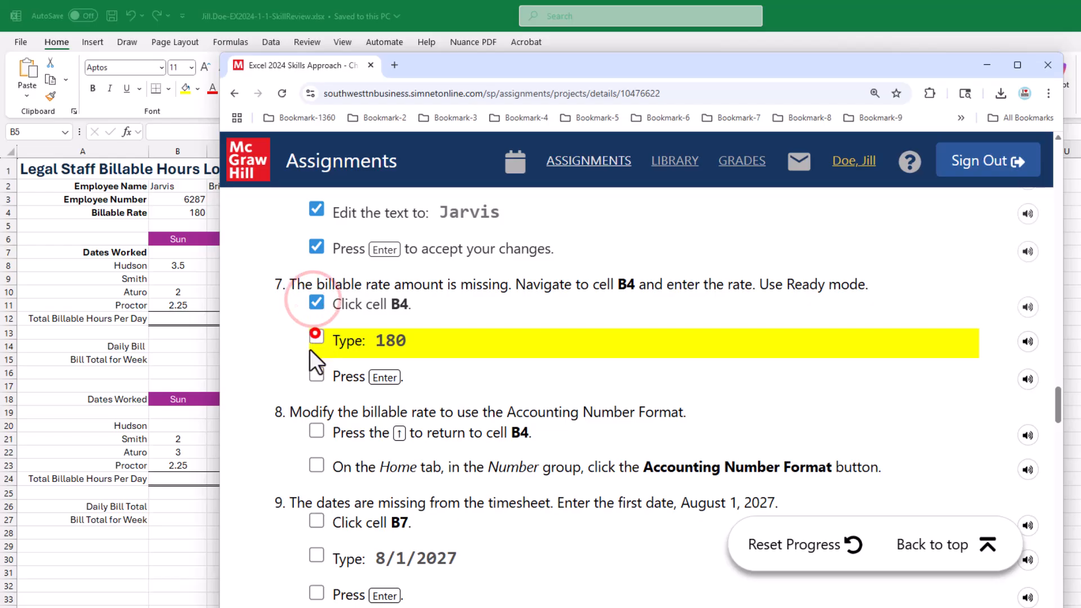
{"action": "left_click", "coordinate": [314, 374]}
- Back in Excel, apply the Accounting number format to the billable rate in cell B4 and save the workbook
{"action": "scroll", "coordinate": [545, 369], "scroll_direction": "down", "scroll_amount": 2}
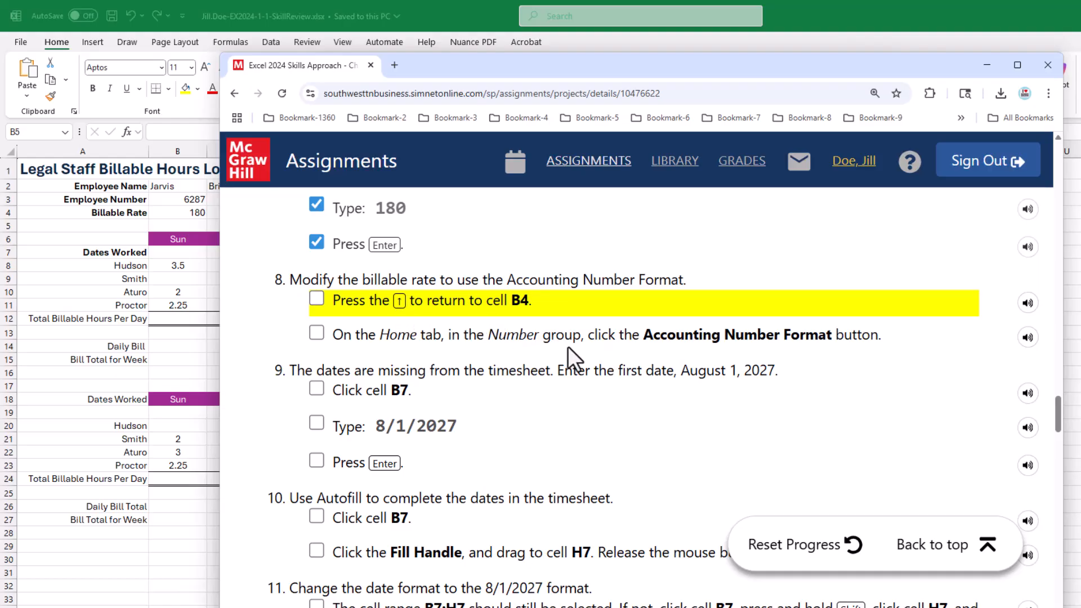
{"action": "left_click", "coordinate": [674, 70]}
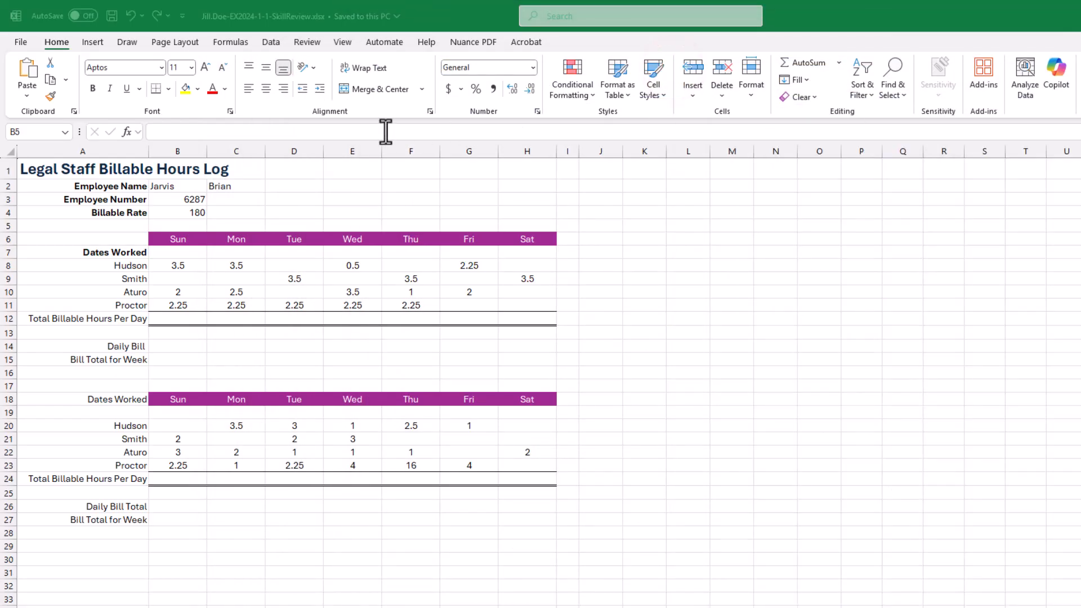
{"action": "left_click", "coordinate": [179, 213]}
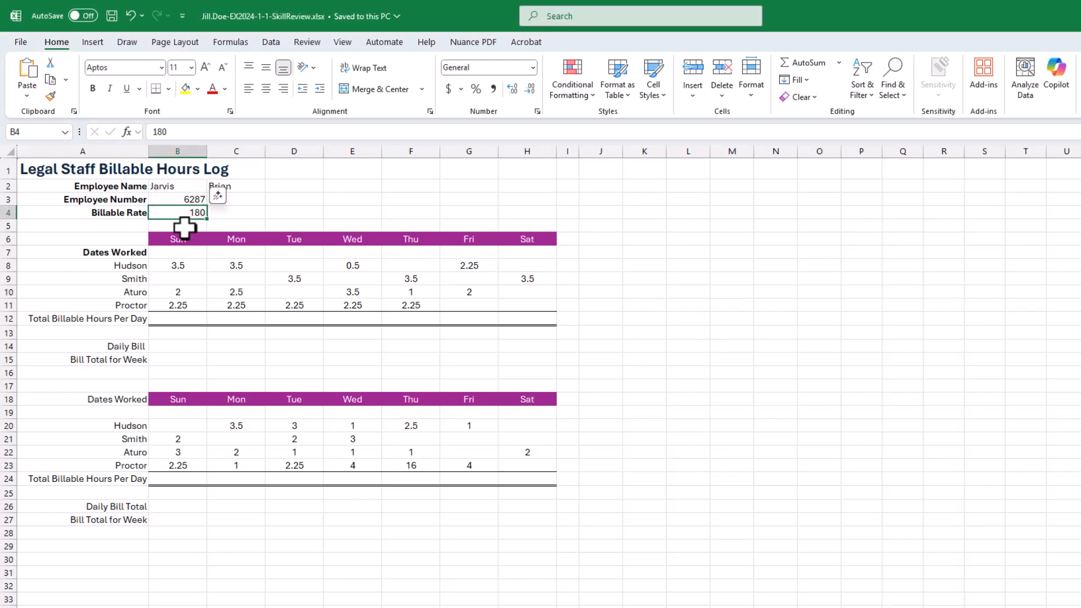
{"action": "left_click", "coordinate": [186, 227]}
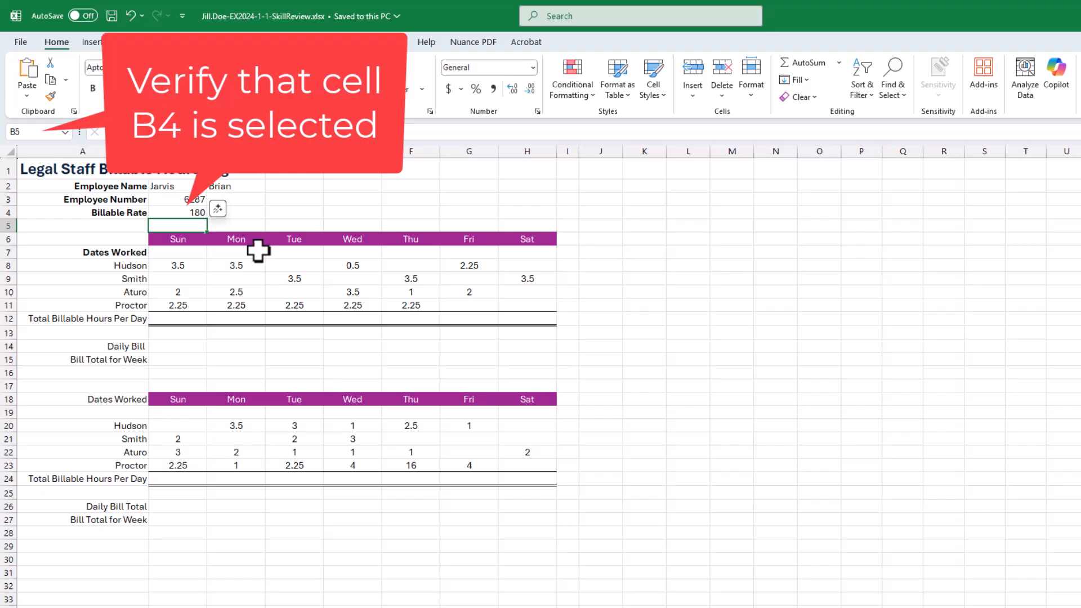
{"action": "left_click", "coordinate": [176, 213]}
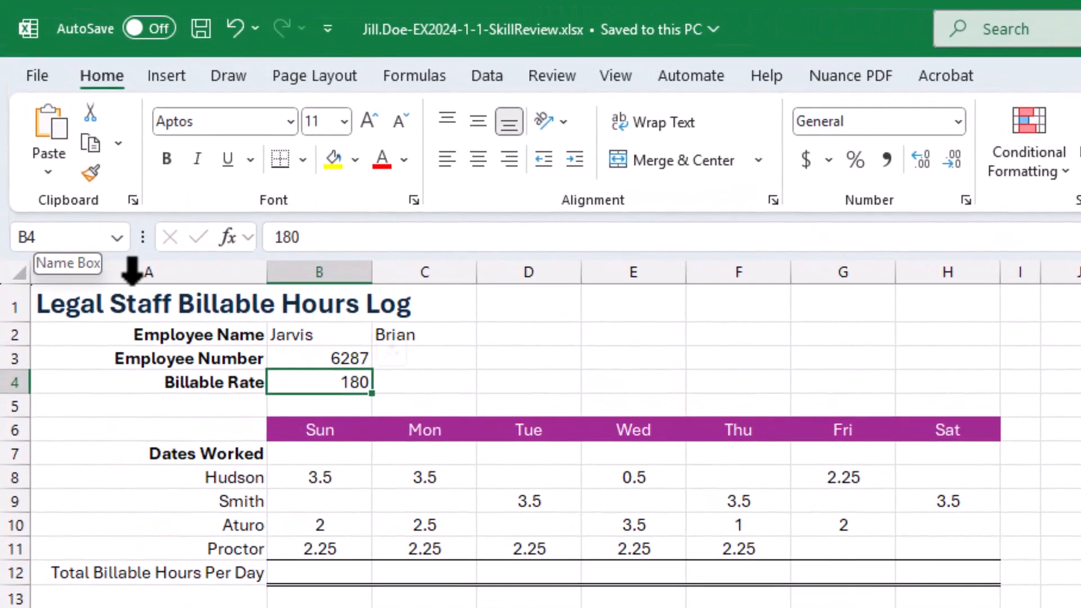
{"action": "left_click", "coordinate": [959, 122]}
{"action": "left_click", "coordinate": [958, 122]}
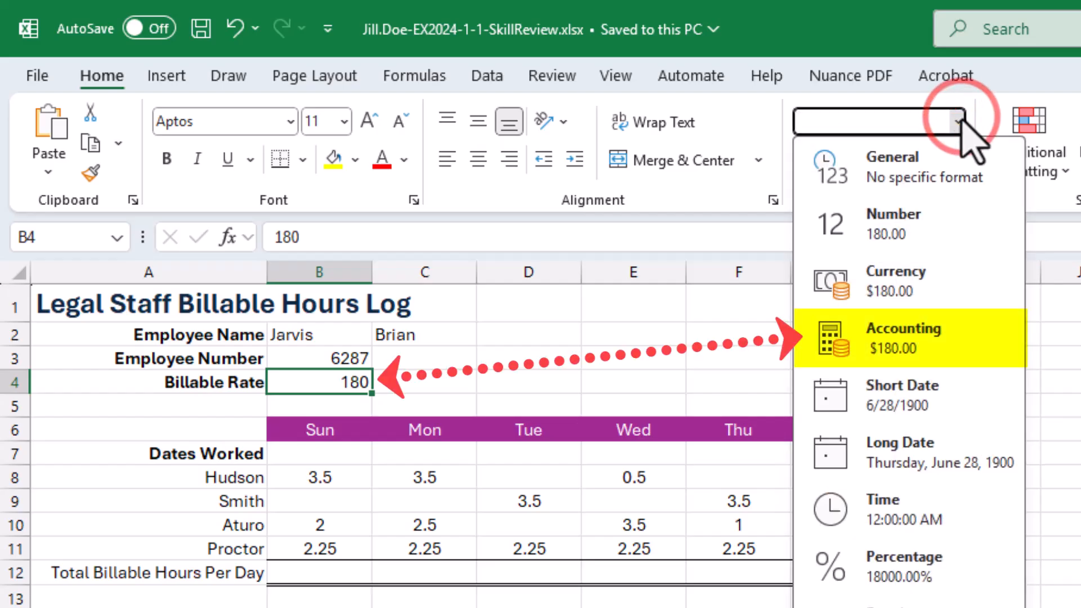
{"action": "left_click", "coordinate": [912, 333]}
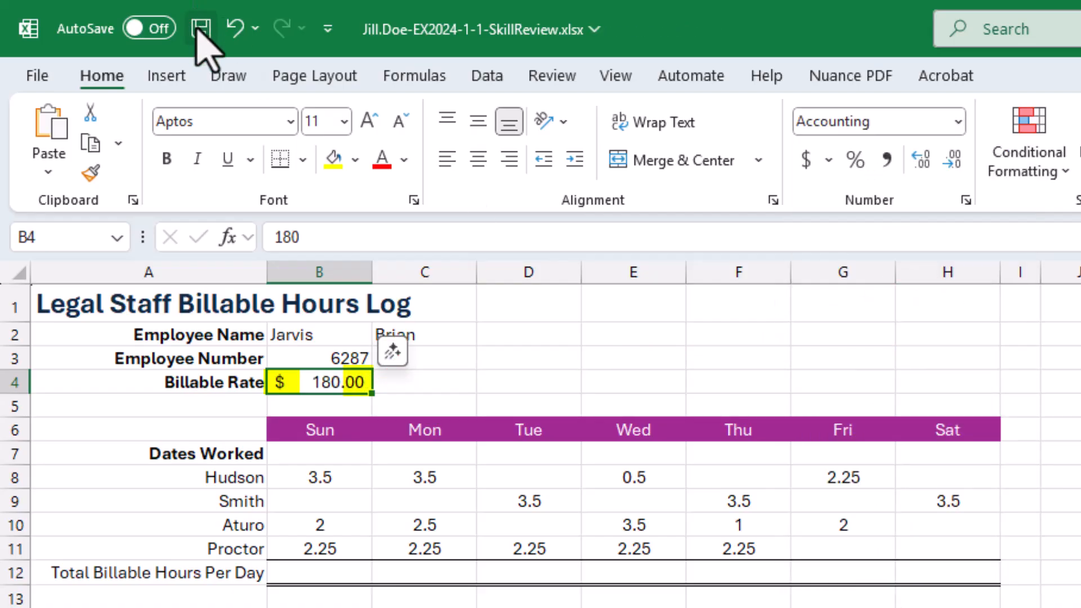
{"action": "left_click", "coordinate": [203, 29]}
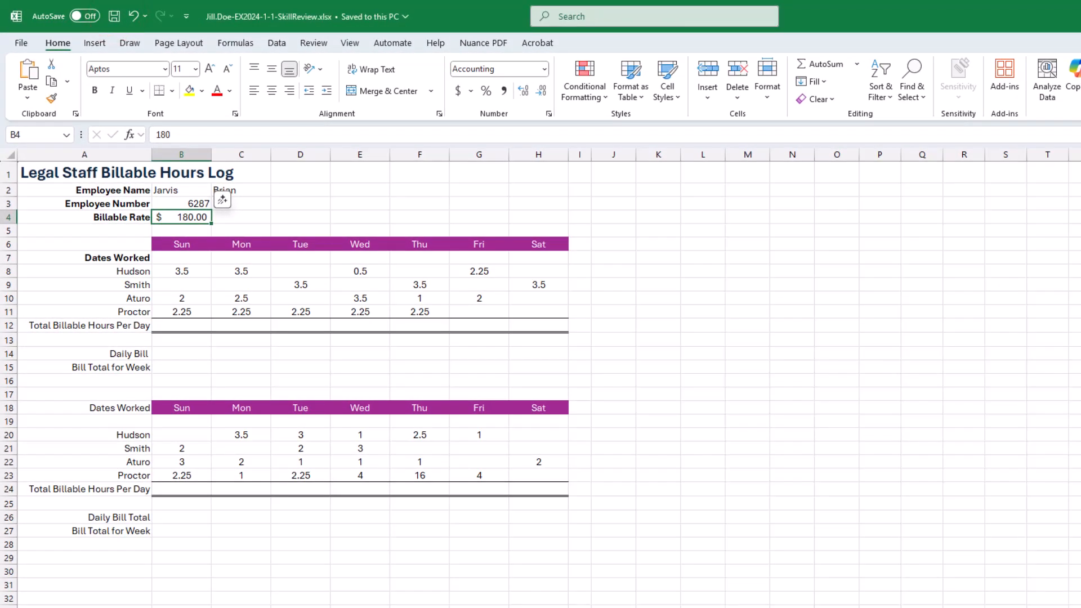
- Bring the SIMnet instructions back and mark both items of instruction 8 as done
{"action": "left_click_drag", "start_coordinate": [1080, 56], "coordinate": [768, 57]}
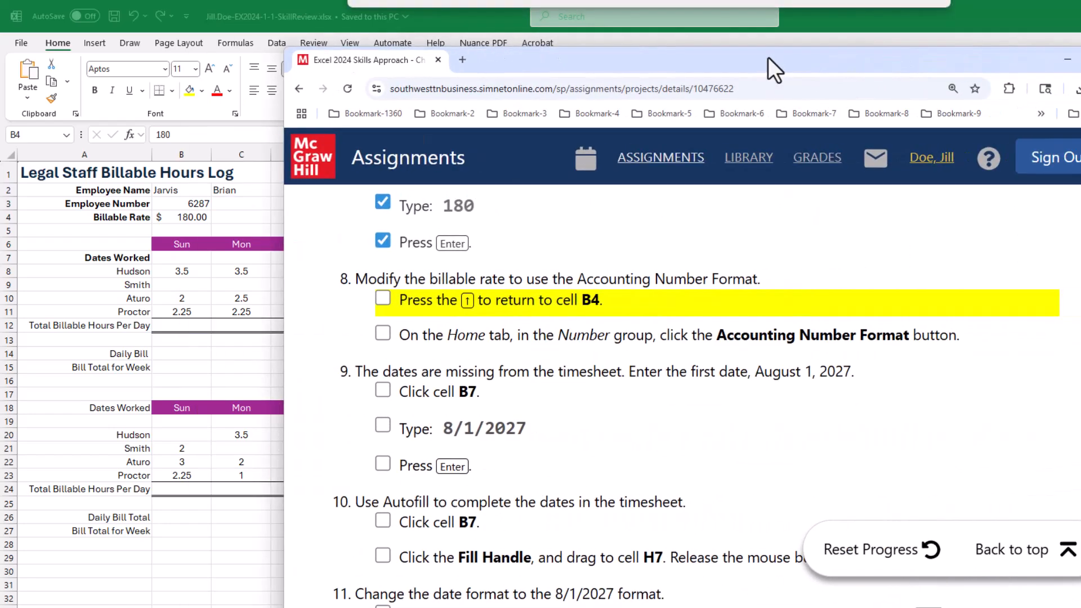
{"action": "left_click", "coordinate": [383, 294]}
{"action": "left_click", "coordinate": [382, 333]}
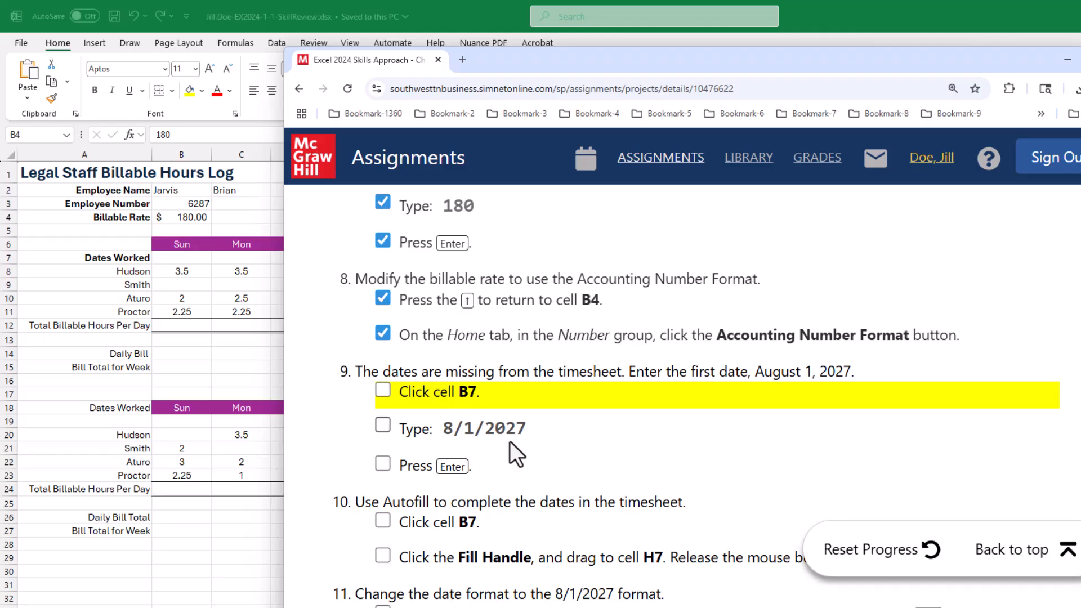
- Review instructions 9 to 11, then enter the date 8/1/2027 in cell B7 of the Excel timesheet
{"action": "scroll", "coordinate": [509, 441], "scroll_direction": "down", "scroll_amount": 3}
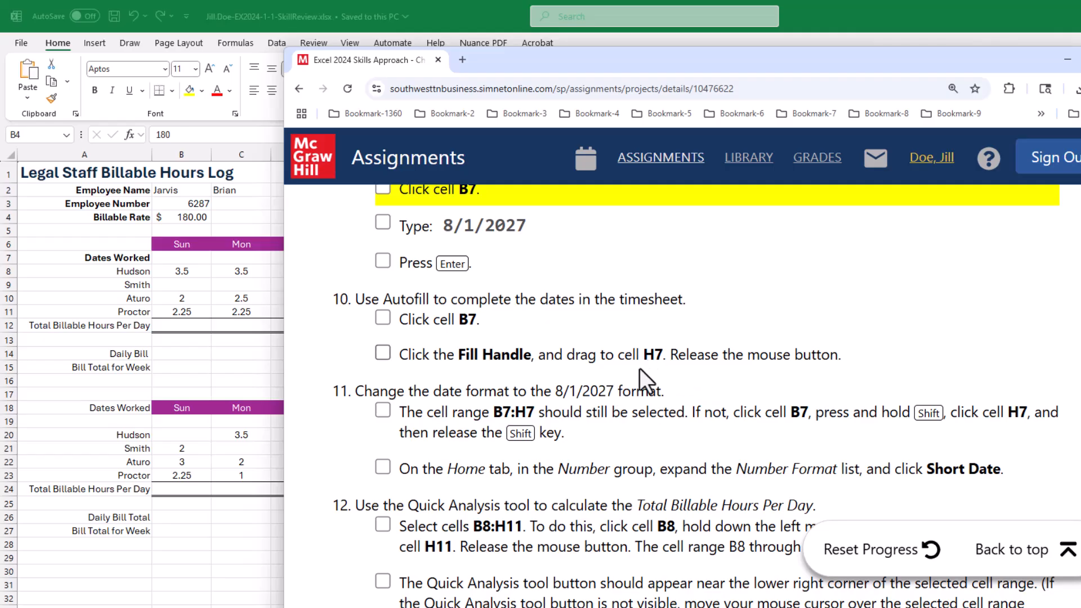
{"action": "scroll", "coordinate": [619, 380], "scroll_direction": "up", "scroll_amount": 1}
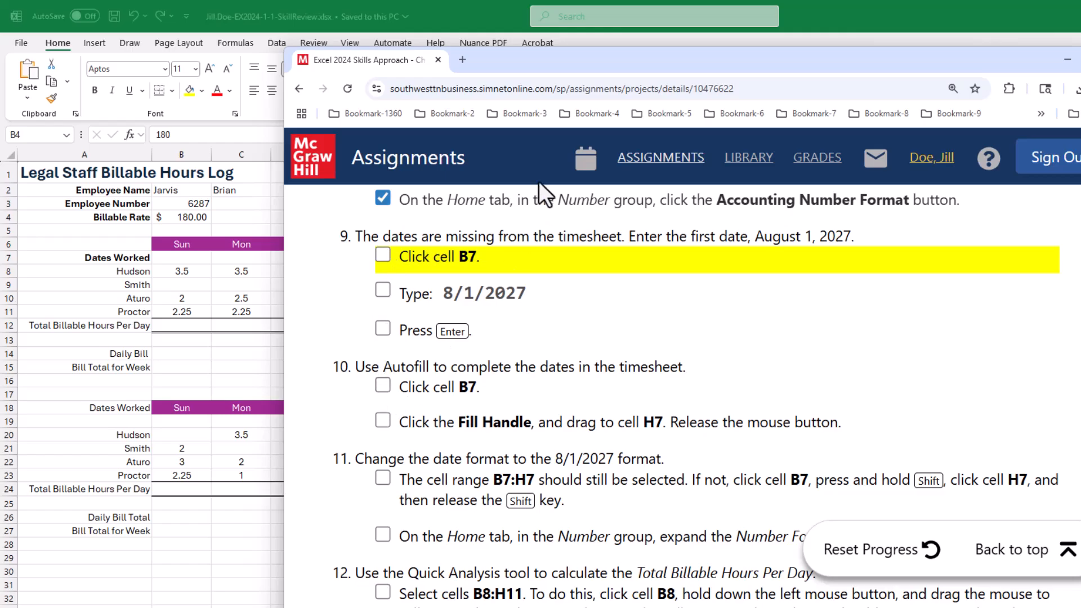
{"action": "left_click", "coordinate": [554, 59]}
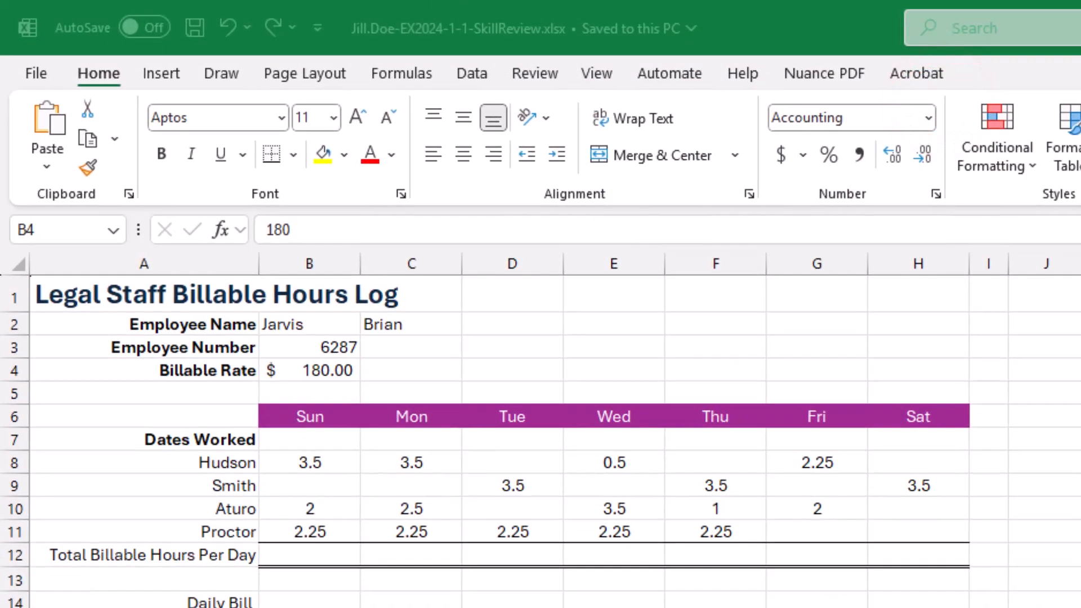
{"action": "left_click", "coordinate": [309, 439]}
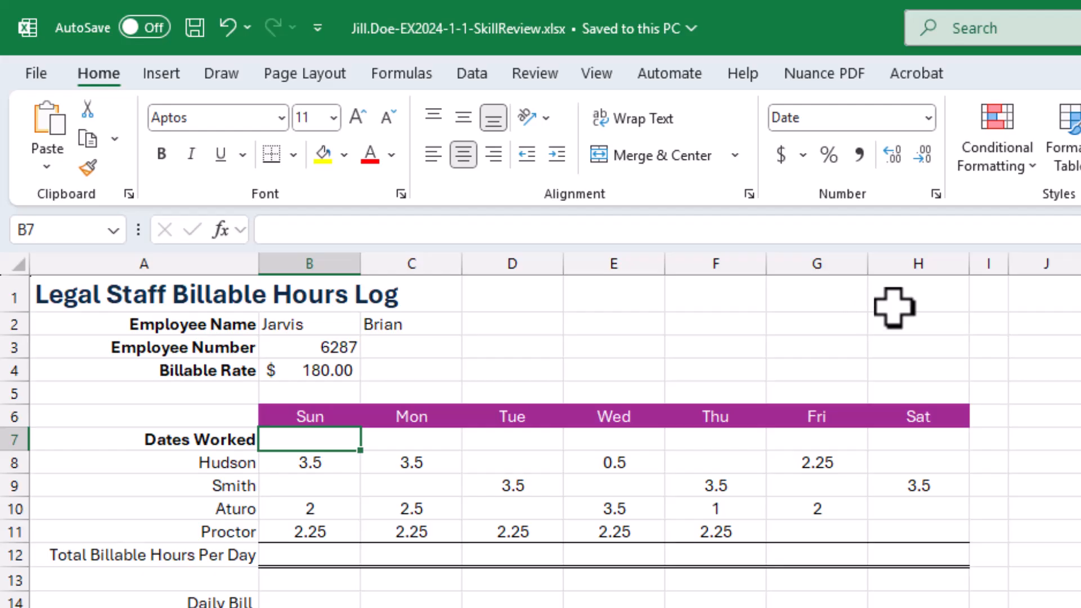
{"action": "type", "text": "8/1"}
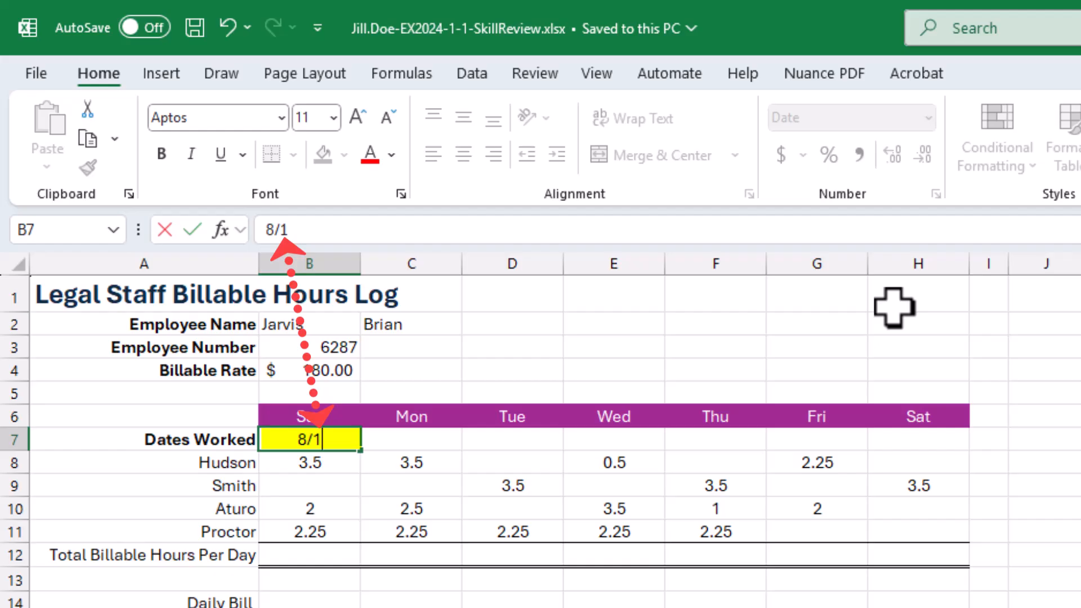
{"action": "type", "text": "/2027"}
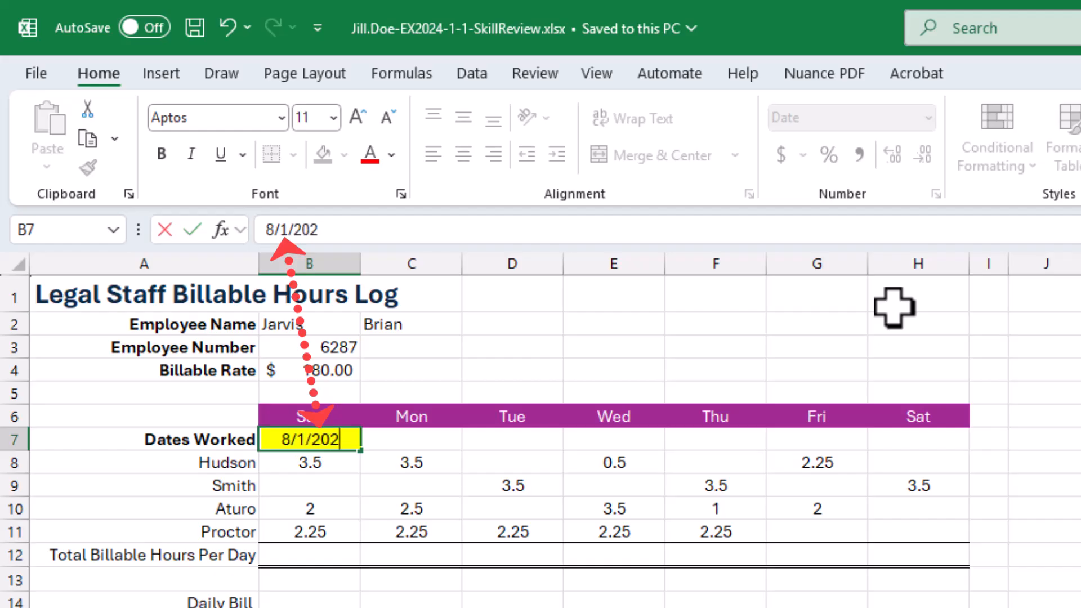
{"action": "key", "text": "Return"}
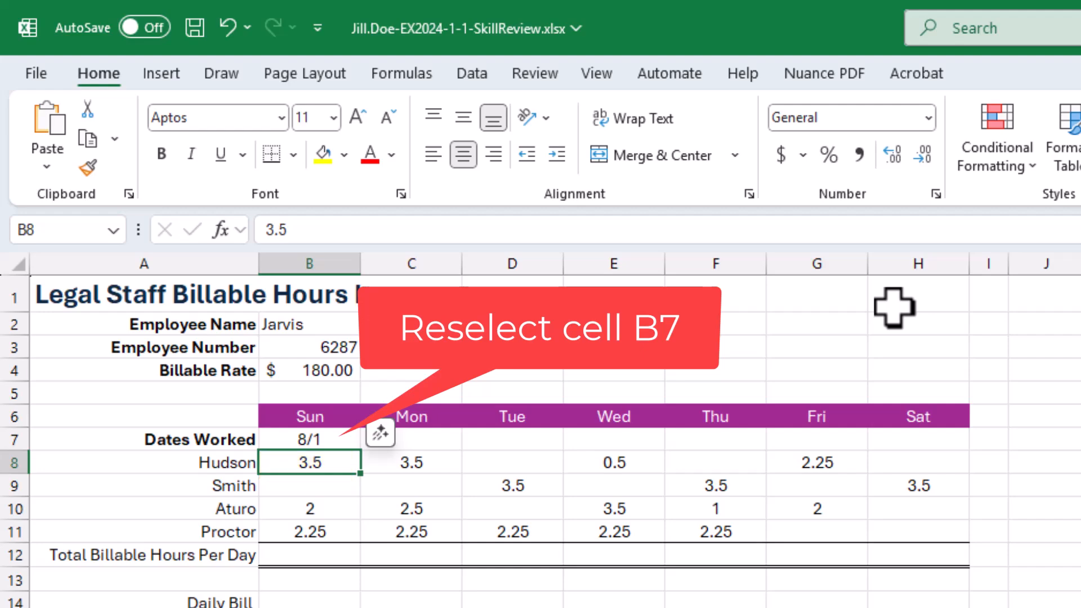
- Reselect cell B7 and AutoFill its date across the Dates Worked row through cell H7
{"action": "key", "text": "Up"}
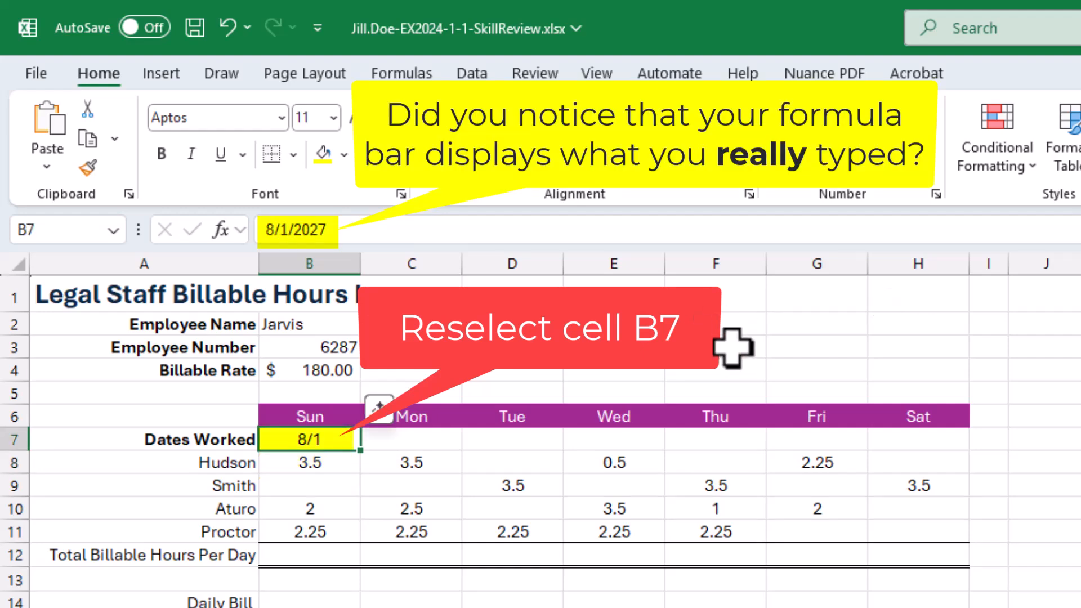
{"action": "left_click", "coordinate": [310, 438]}
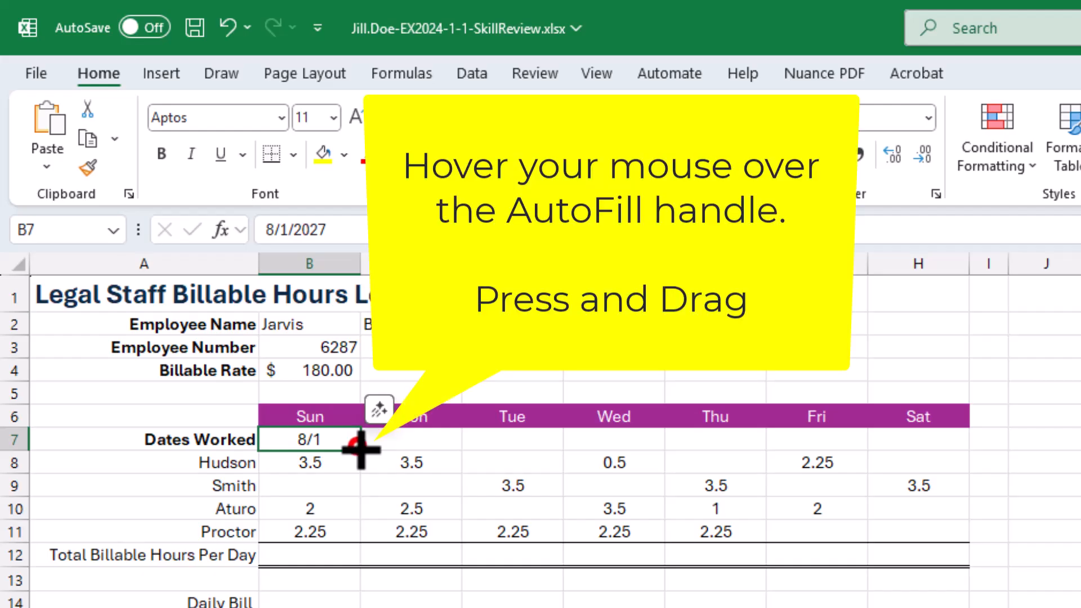
{"action": "left_click_drag", "start_coordinate": [360, 449], "coordinate": [952, 441]}
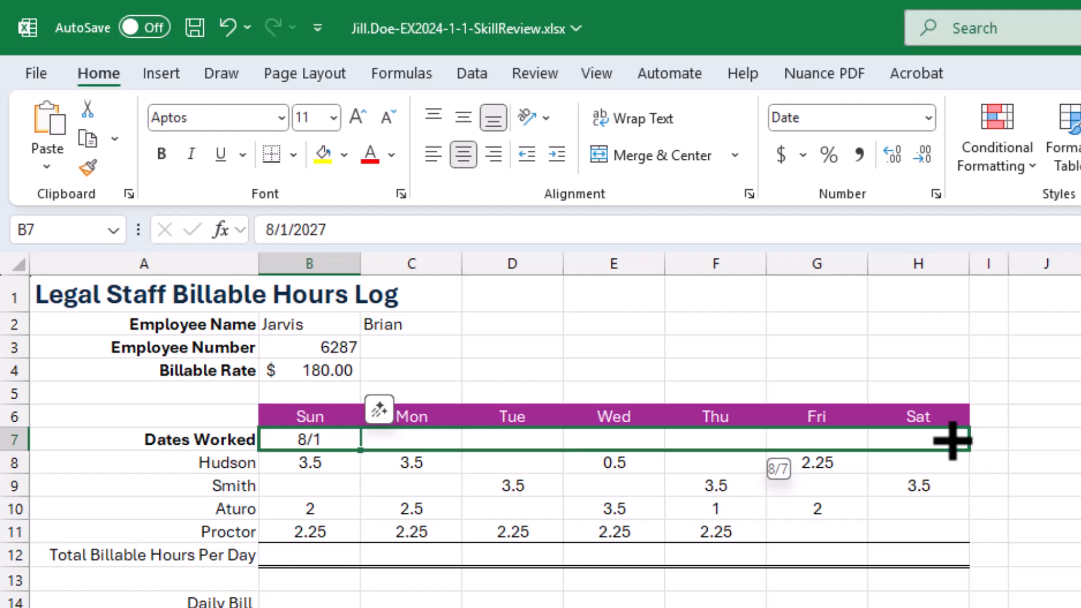
{"action": "left_click_drag", "start_coordinate": [952, 441], "coordinate": [952, 441]}
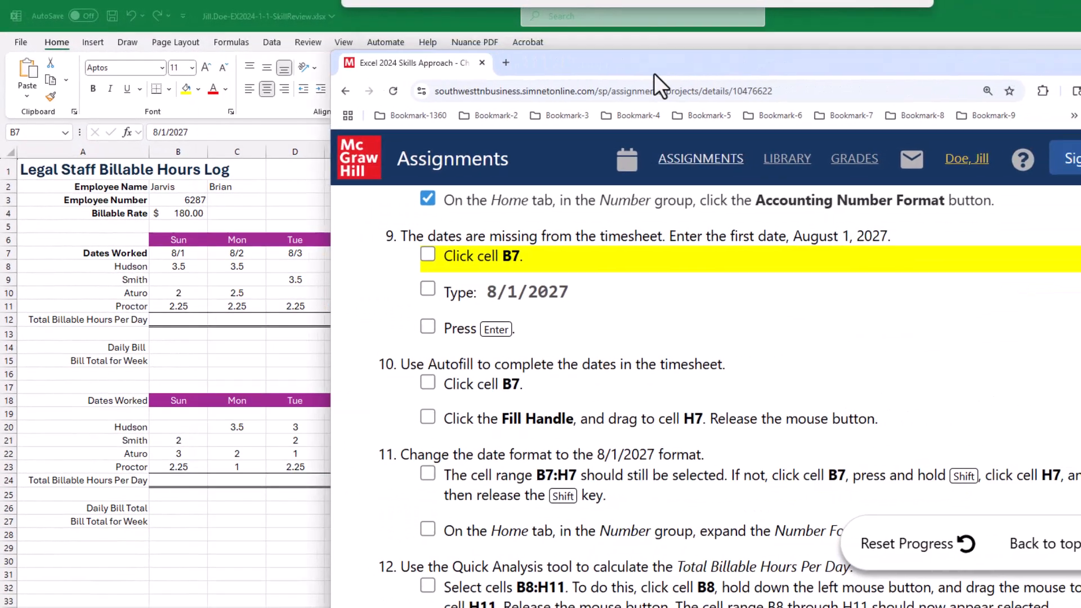
- Mark every item of SIMnet instructions 9 and 10 as done, then return to the Excel timesheet
{"action": "left_click_drag", "start_coordinate": [653, 72], "coordinate": [617, 87]}
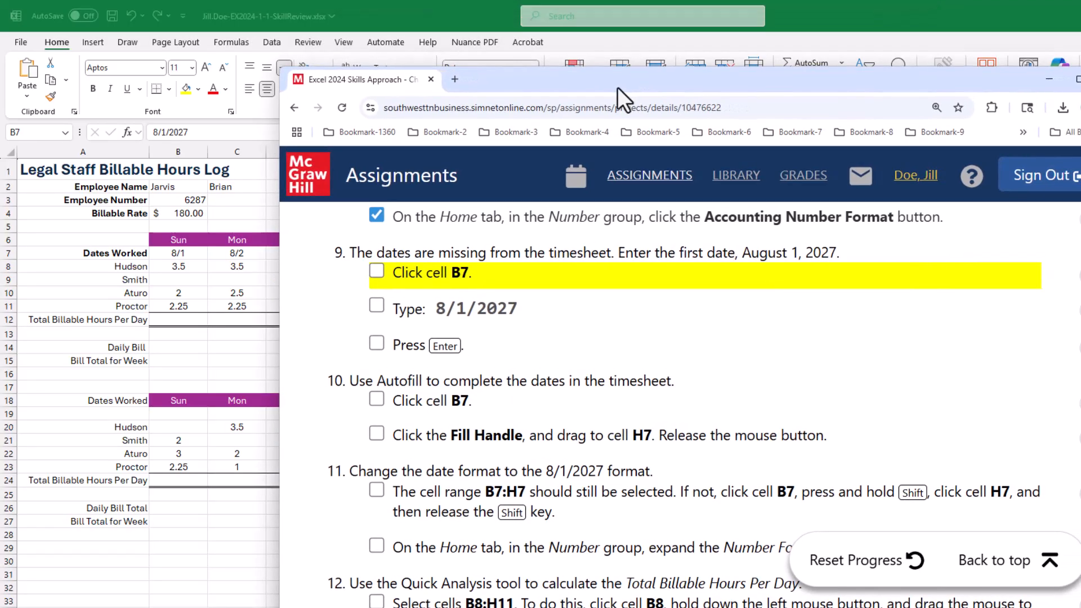
{"action": "left_click", "coordinate": [374, 272]}
{"action": "left_click", "coordinate": [376, 305]}
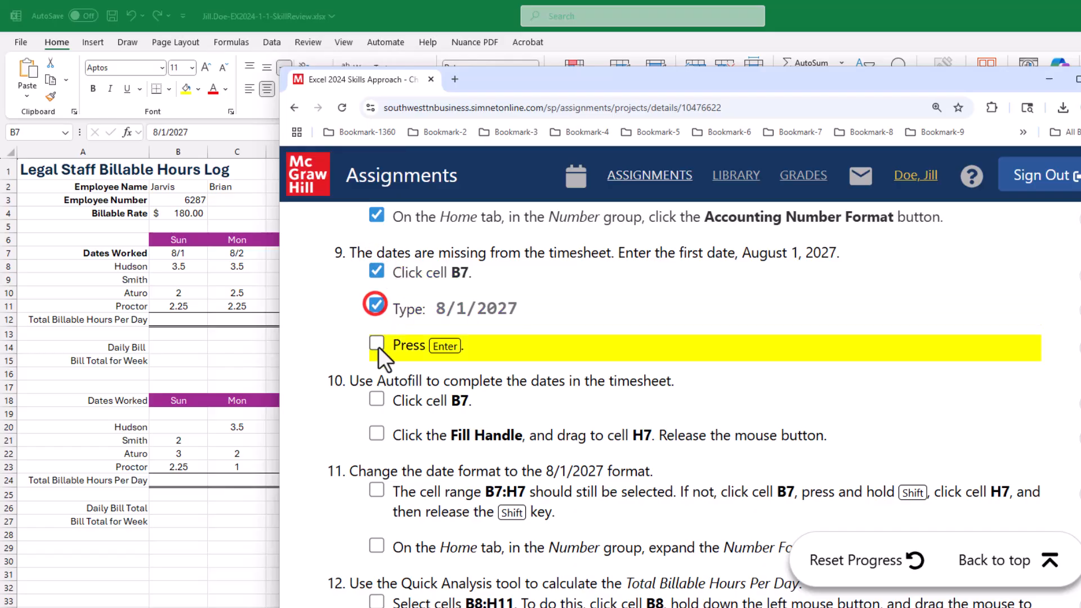
{"action": "left_click", "coordinate": [377, 342]}
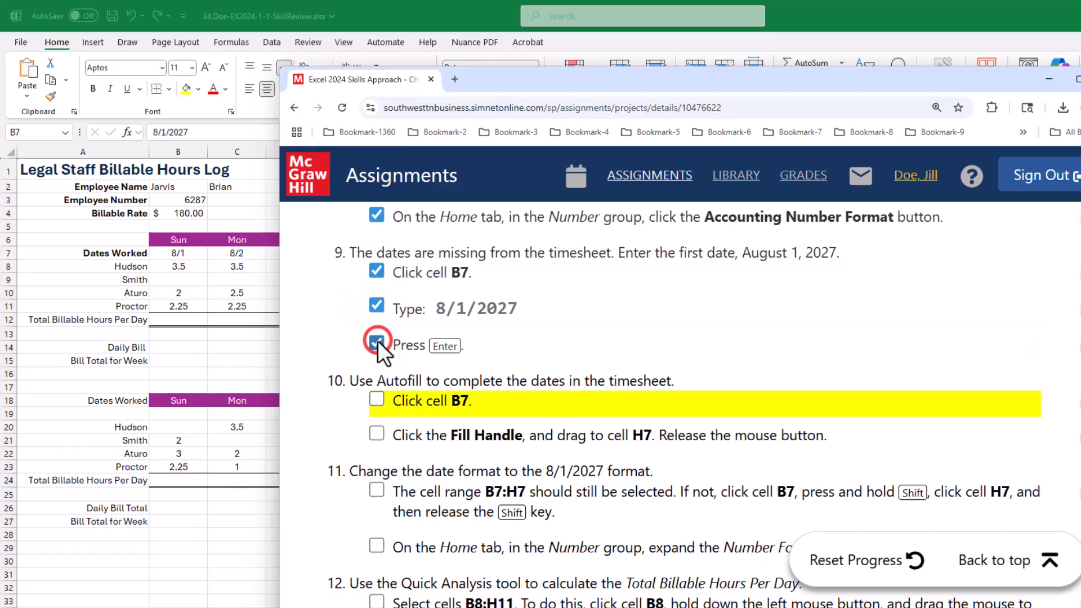
{"action": "left_click", "coordinate": [376, 400]}
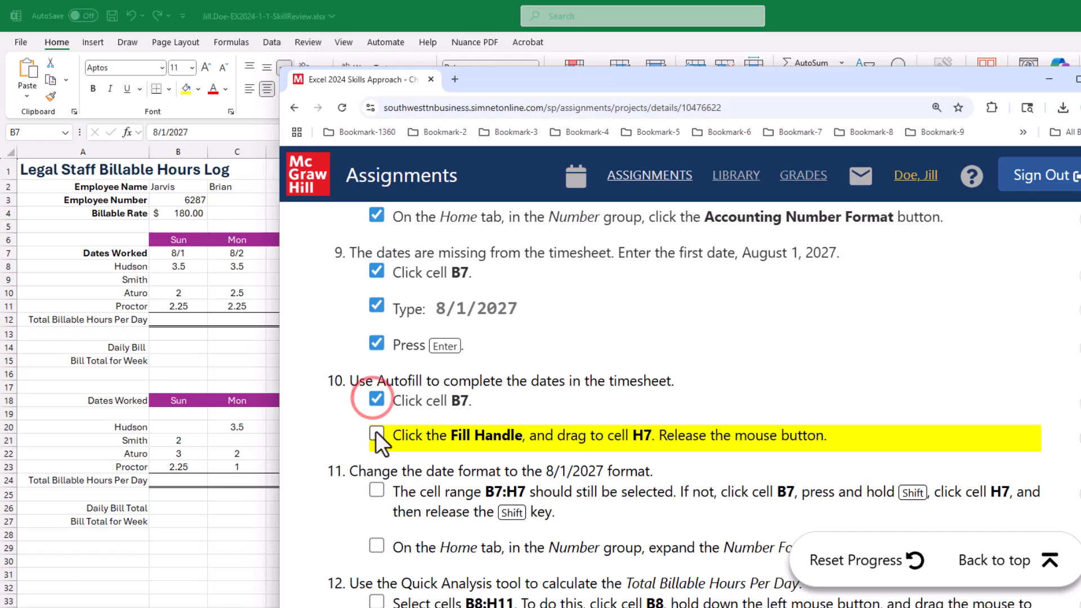
{"action": "left_click", "coordinate": [376, 431]}
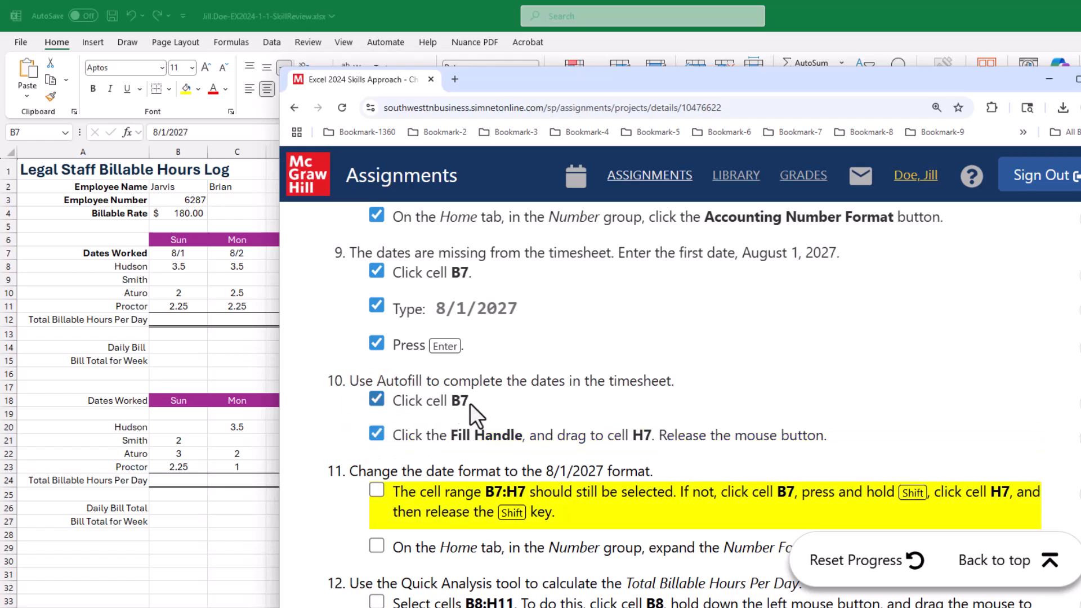
{"action": "scroll", "coordinate": [471, 404], "scroll_direction": "down", "scroll_amount": 2}
{"action": "scroll", "coordinate": [472, 406], "scroll_direction": "down", "scroll_amount": 1}
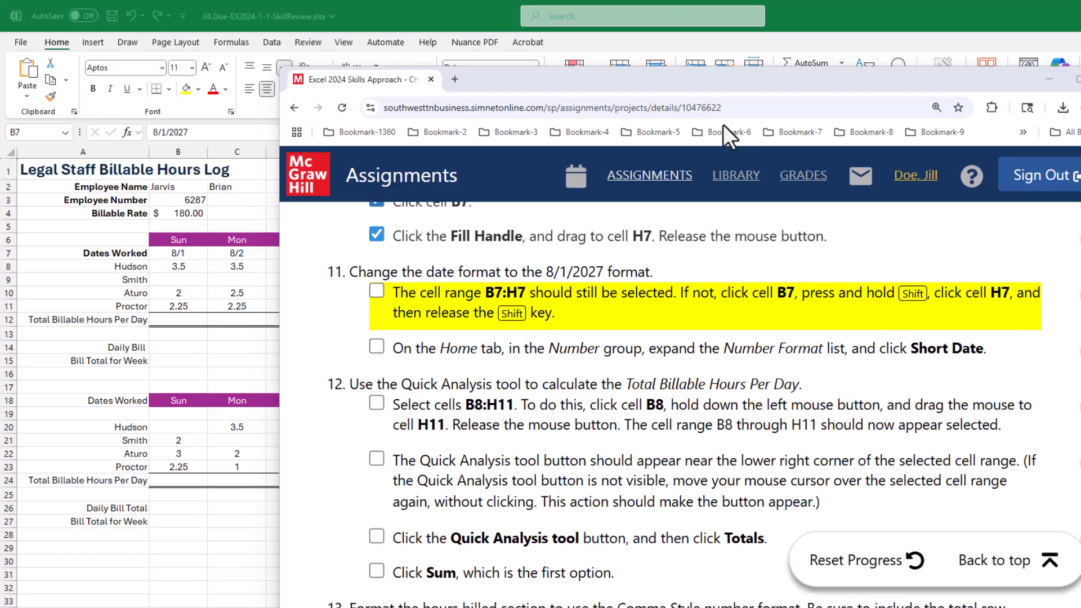
{"action": "left_click_drag", "start_coordinate": [687, 76], "coordinate": [1080, 135]}
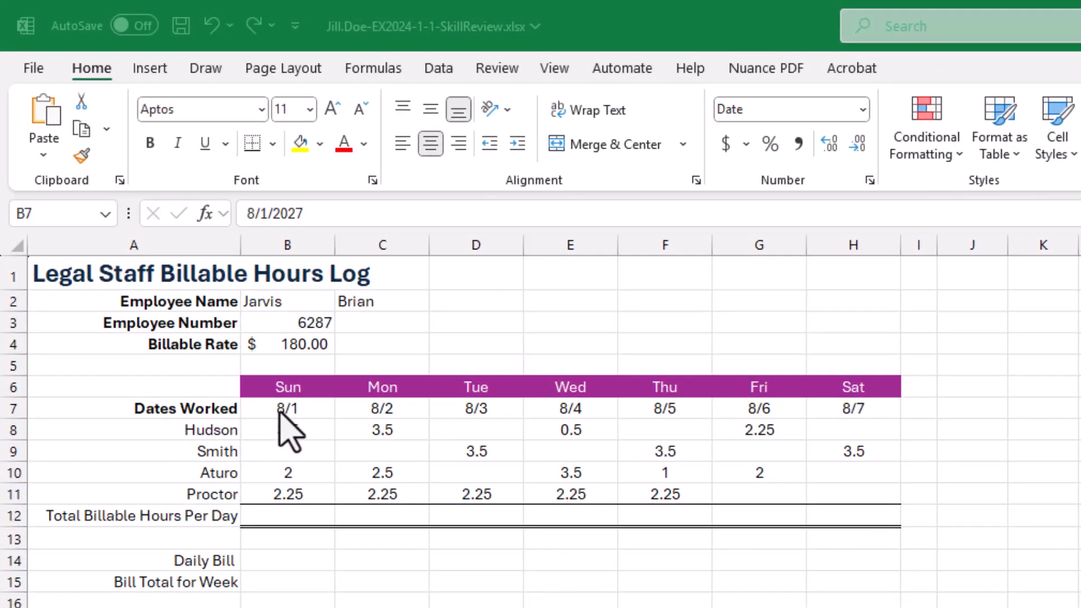
{"action": "key", "text": "ctrl+shift+Right"}
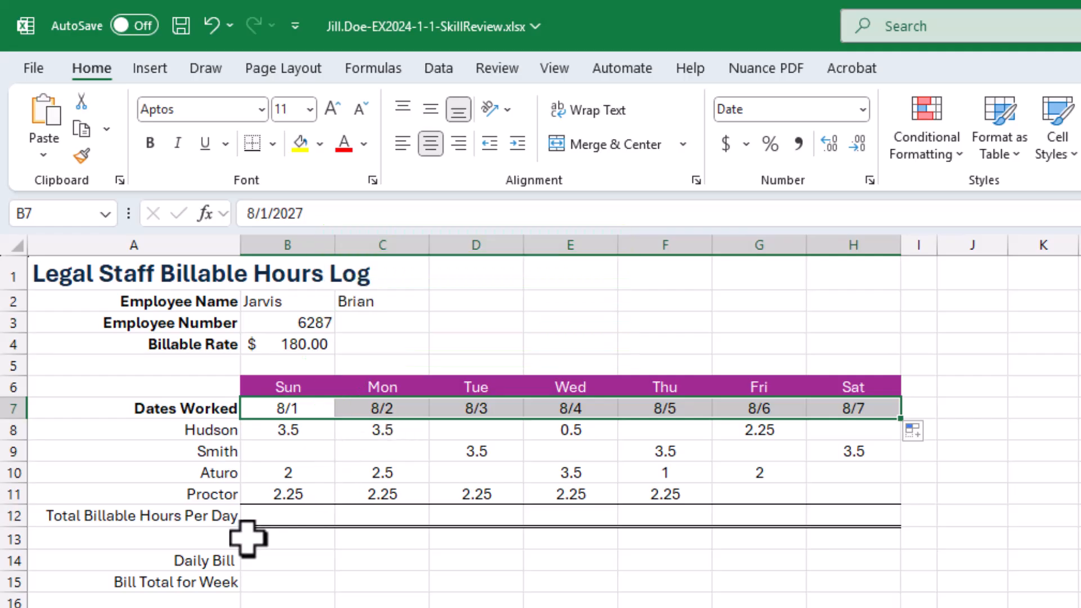
{"action": "left_click", "coordinate": [180, 598]}
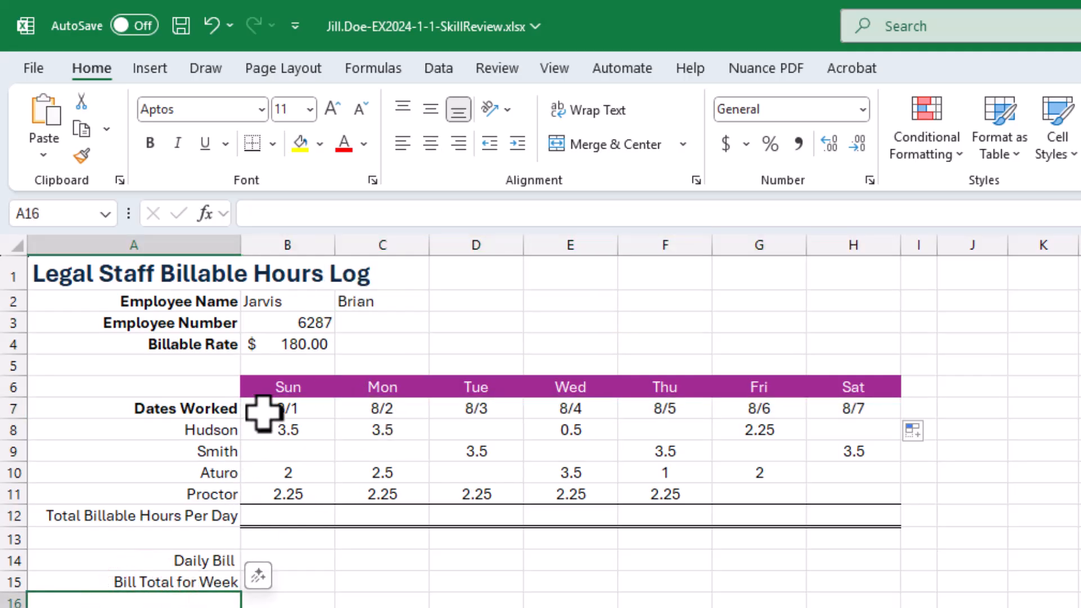
{"action": "left_click_drag", "start_coordinate": [262, 413], "coordinate": [290, 410]}
{"action": "left_click", "coordinate": [701, 468]}
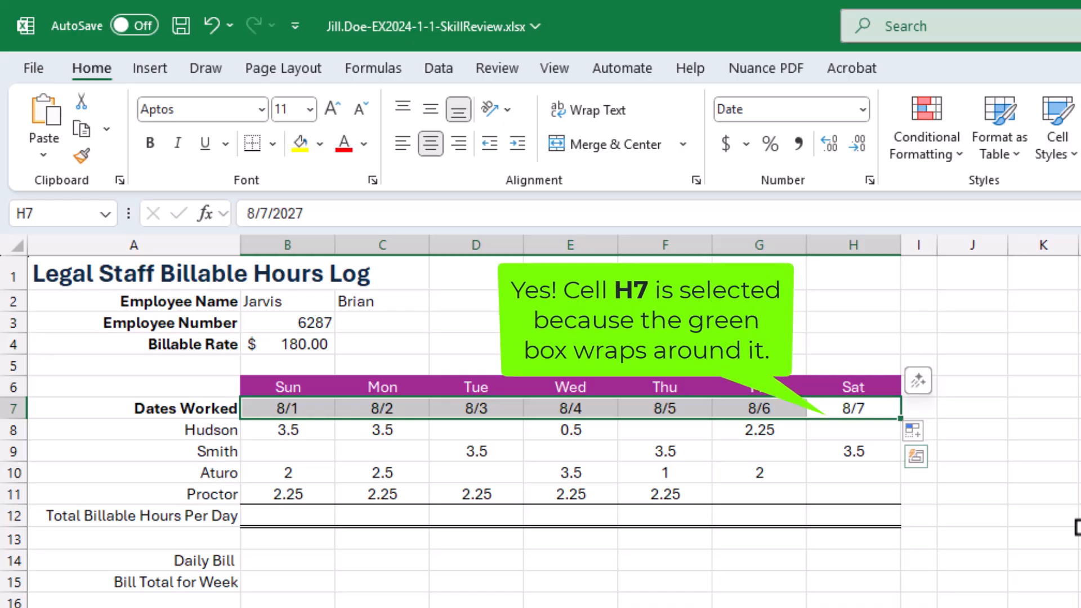
{"action": "left_click", "coordinate": [347, 451]}
- Select the dates in B7:H7, apply the Short Date number format, and save the workbook
{"action": "left_click", "coordinate": [286, 408]}
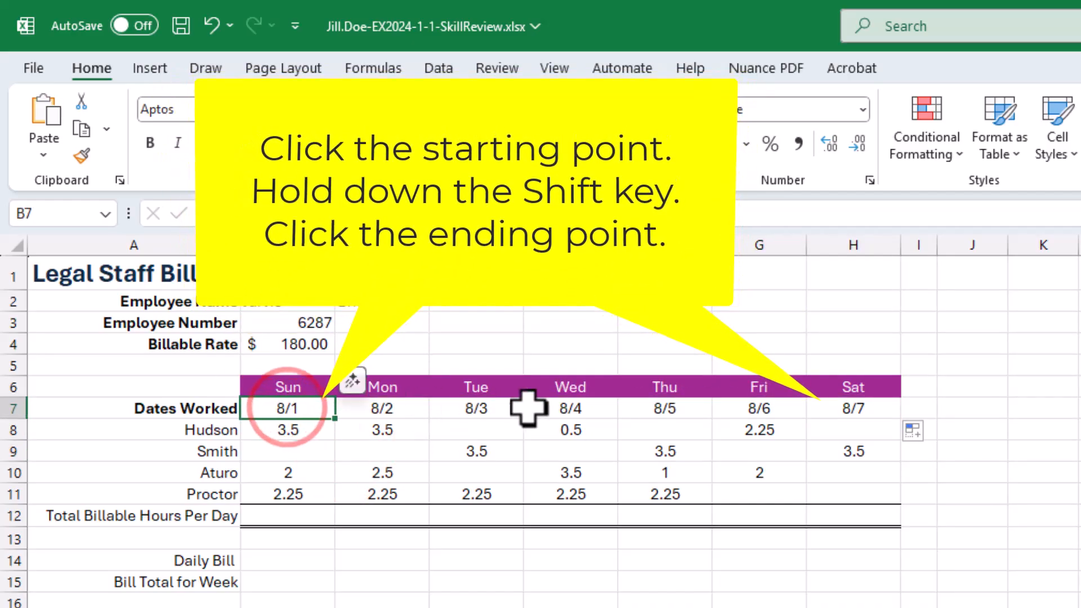
{"action": "left_click", "coordinate": [862, 409], "text": "shift"}
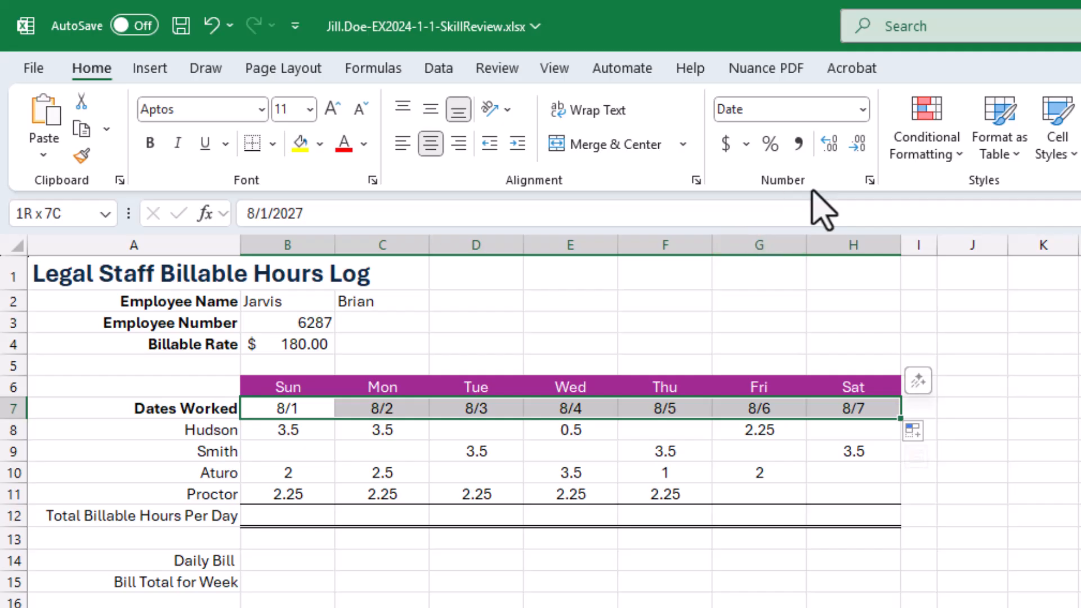
{"action": "left_click", "coordinate": [862, 110]}
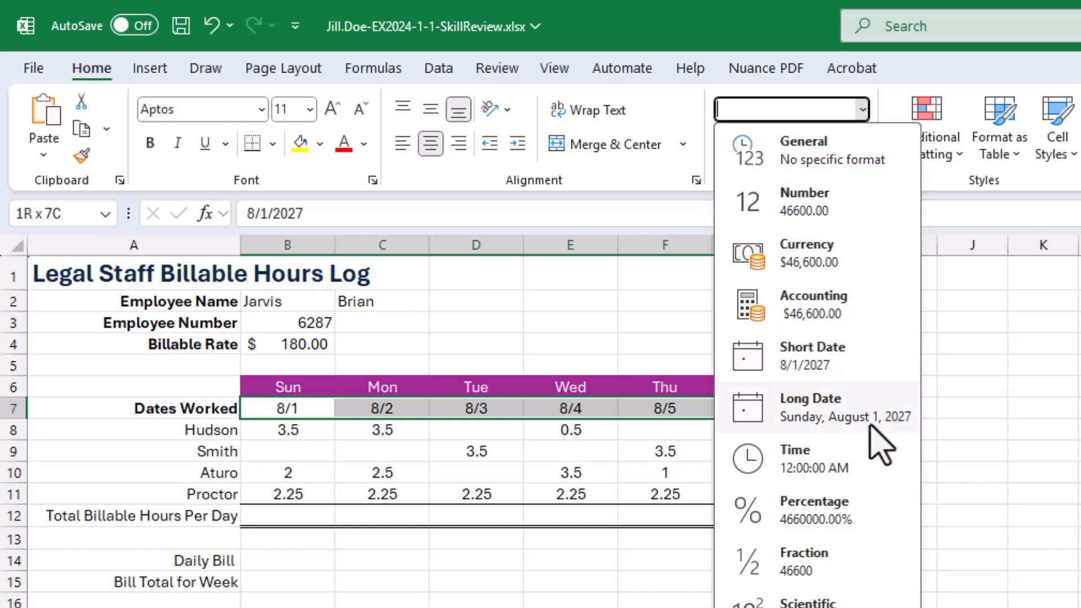
{"action": "left_click", "coordinate": [857, 356]}
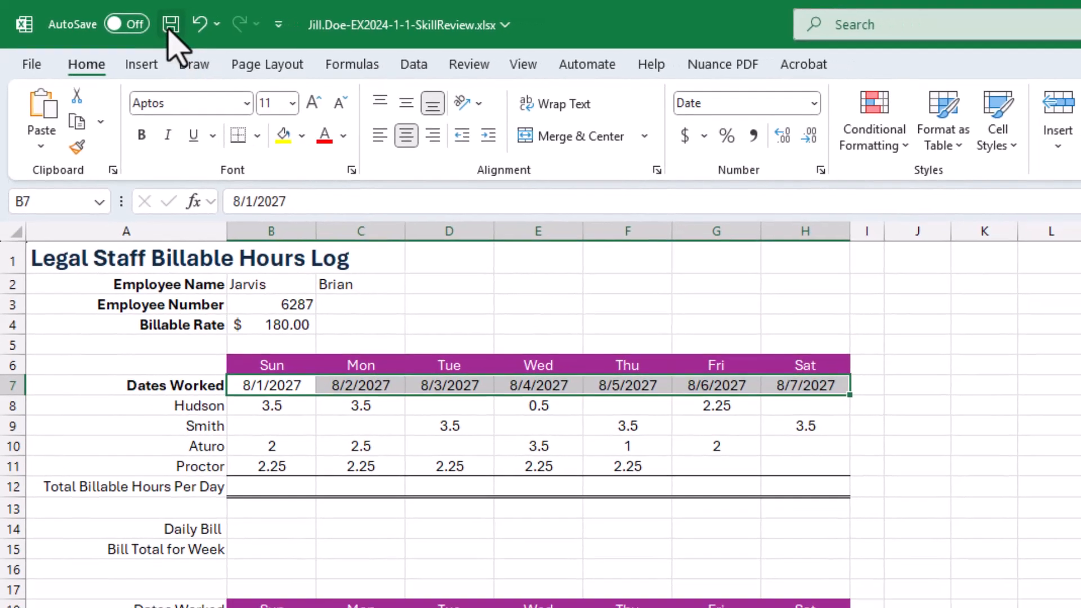
{"action": "left_click", "coordinate": [170, 25]}
- Switch to the SIMnet instructions, mark both items of instruction 11 as done, and uncover the Excel worksheet again
{"action": "key", "text": "alt+Tab"}
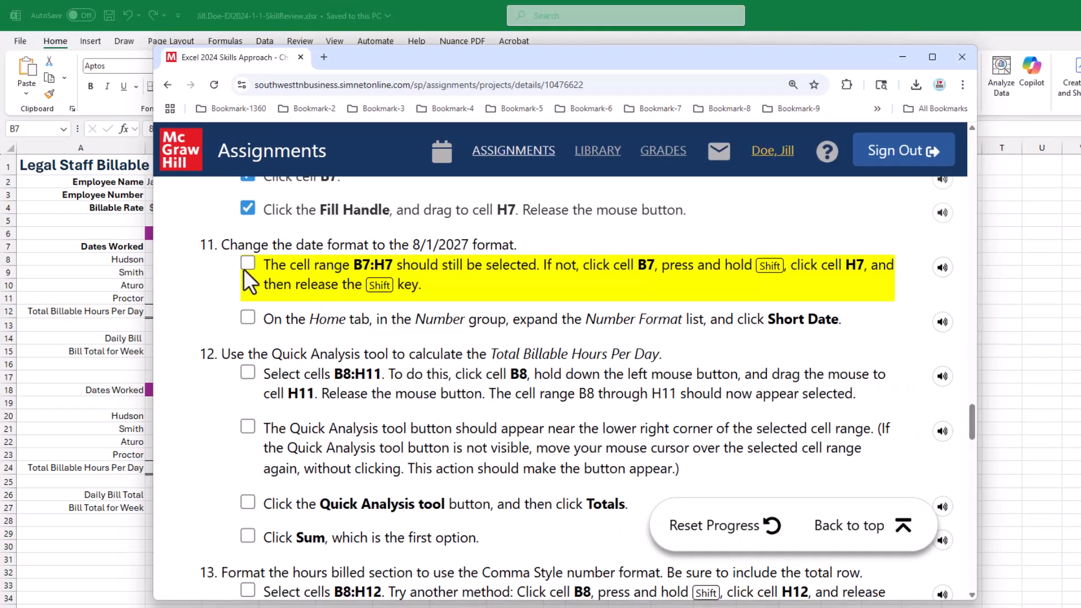
{"action": "left_click", "coordinate": [247, 264]}
{"action": "left_click", "coordinate": [249, 319]}
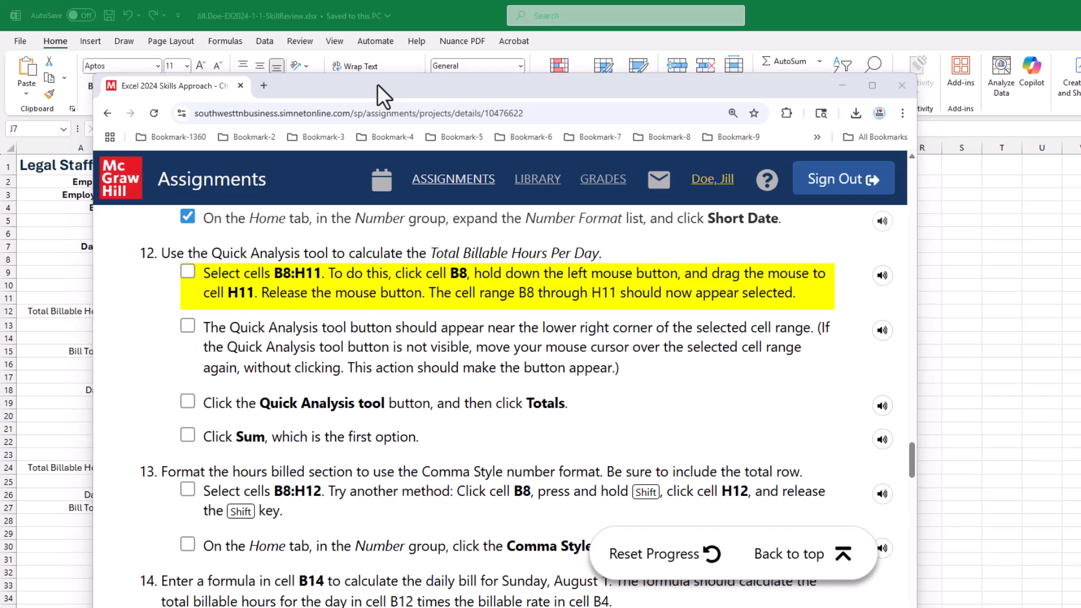
{"action": "left_click_drag", "start_coordinate": [377, 83], "coordinate": [1080, 112]}
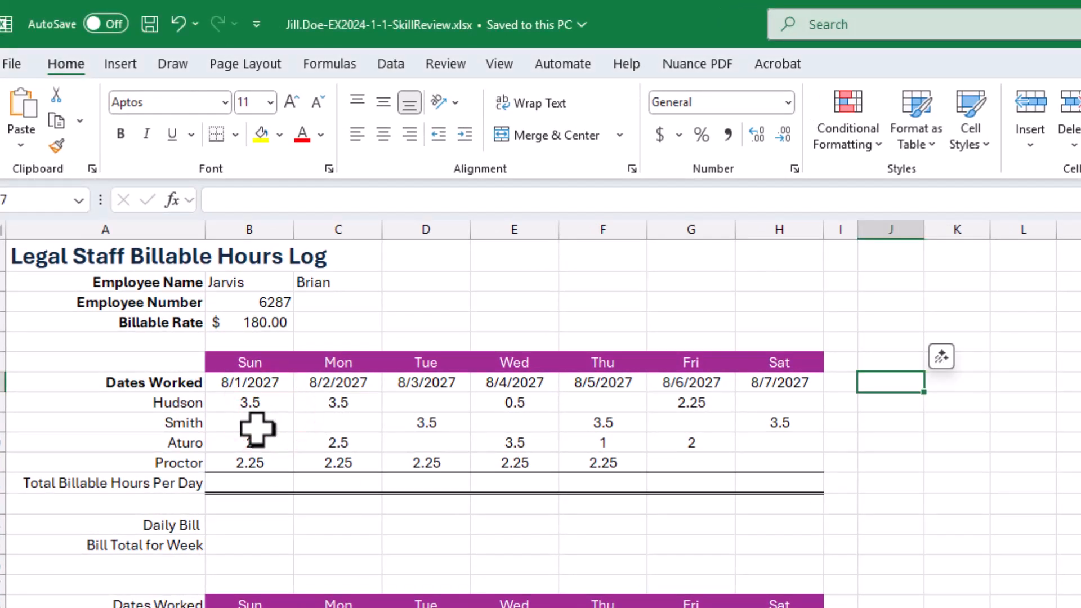
{"action": "left_click", "coordinate": [248, 402]}
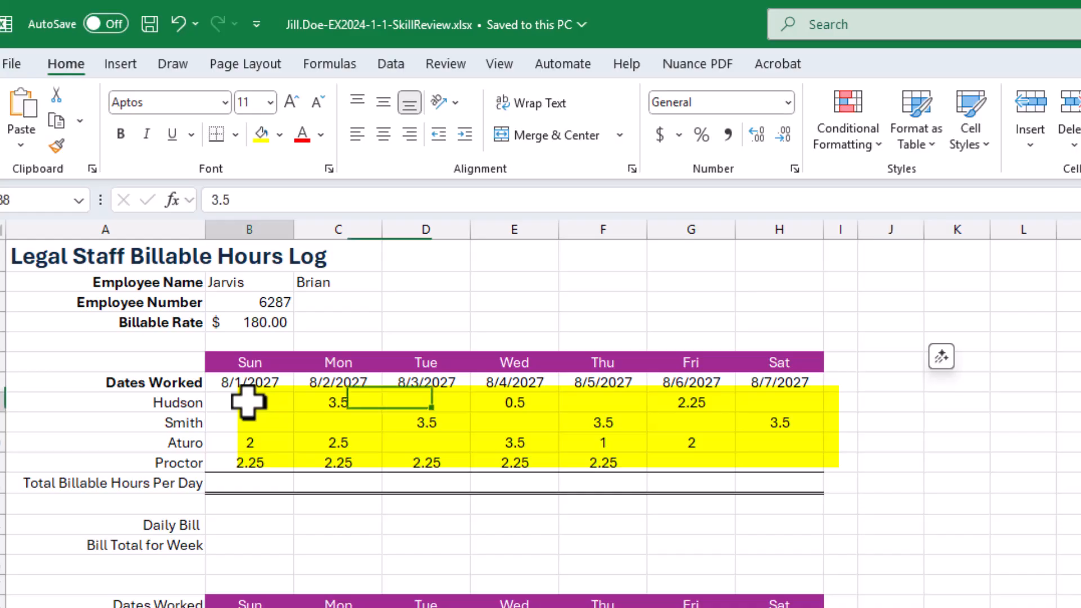
{"action": "left_click_drag", "start_coordinate": [248, 402], "coordinate": [785, 461]}
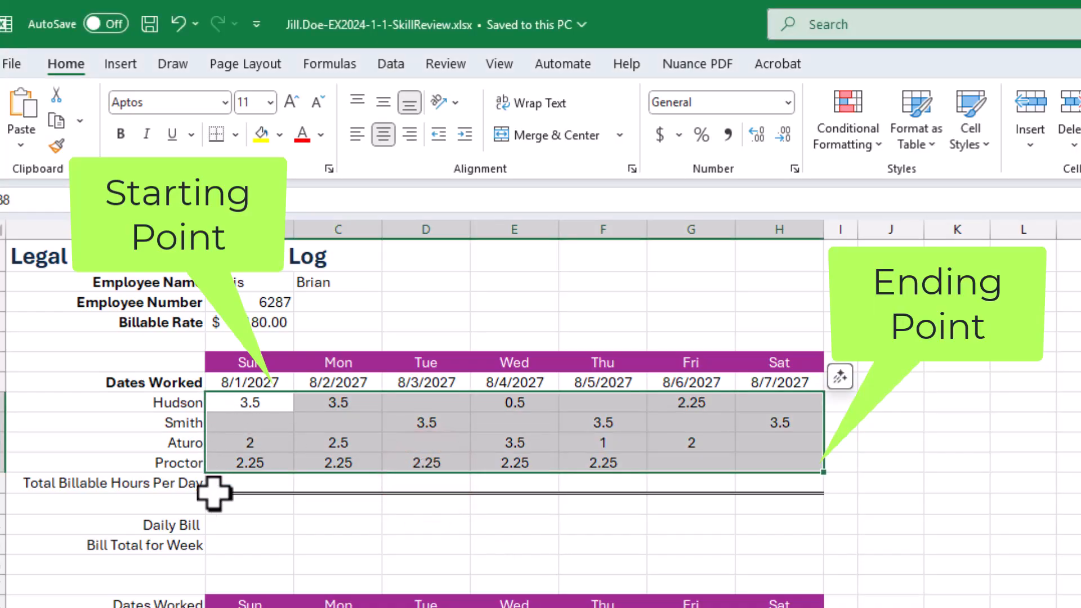
{"action": "left_click_drag", "start_coordinate": [234, 401], "coordinate": [252, 466]}
{"action": "left_click_drag", "start_coordinate": [362, 402], "coordinate": [359, 461]}
{"action": "left_click", "coordinate": [250, 402]}
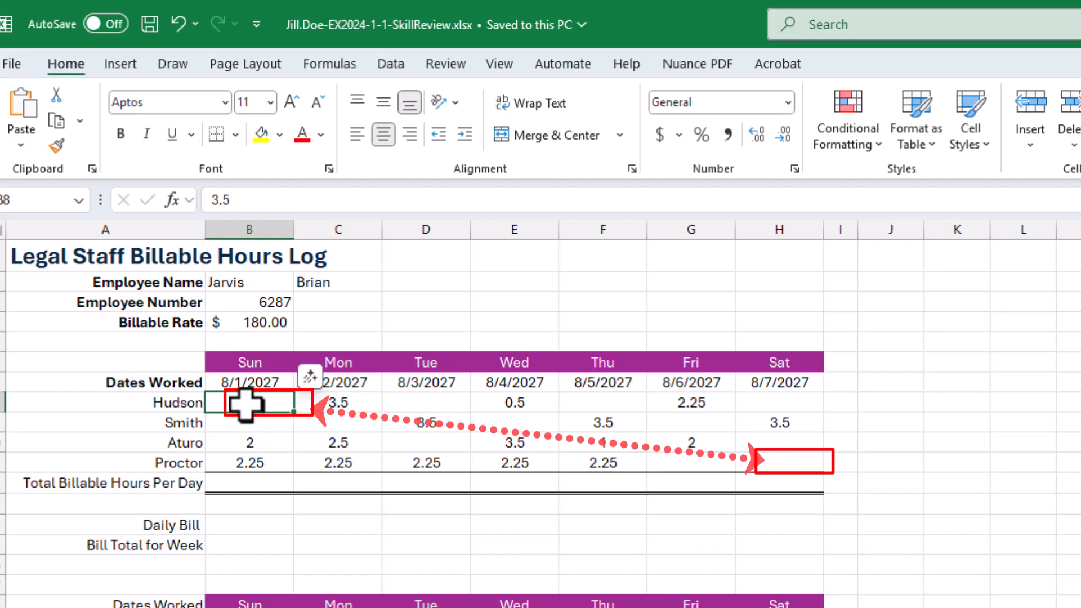
- Select the hours in B8:H11 and use Quick Analysis to add column Sum totals in the Total Billable Hours Per Day row
{"action": "left_click_drag", "start_coordinate": [249, 401], "coordinate": [777, 459]}
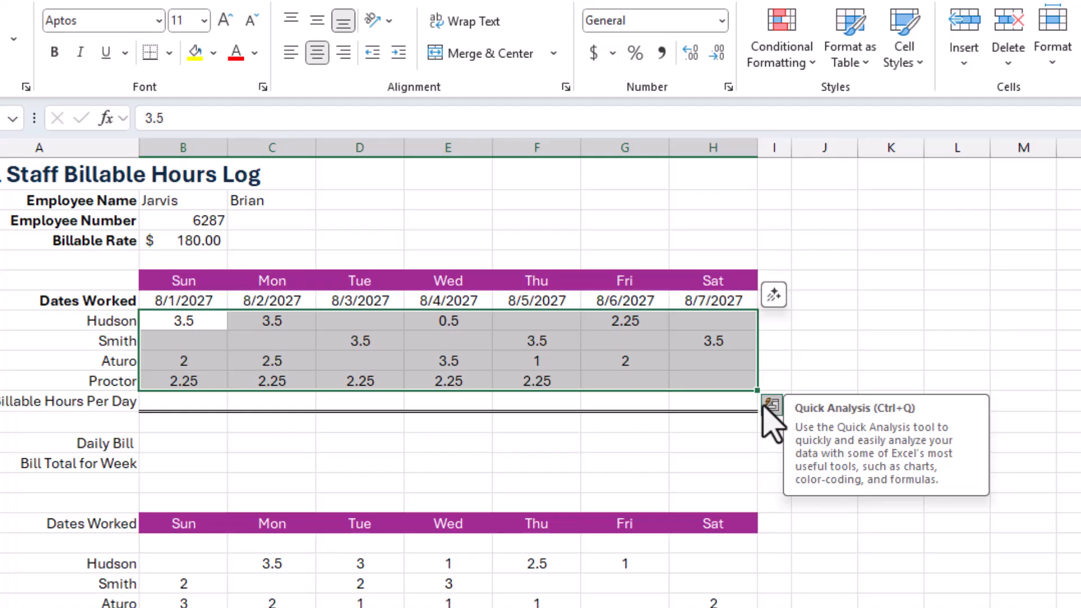
{"action": "left_click", "coordinate": [772, 405]}
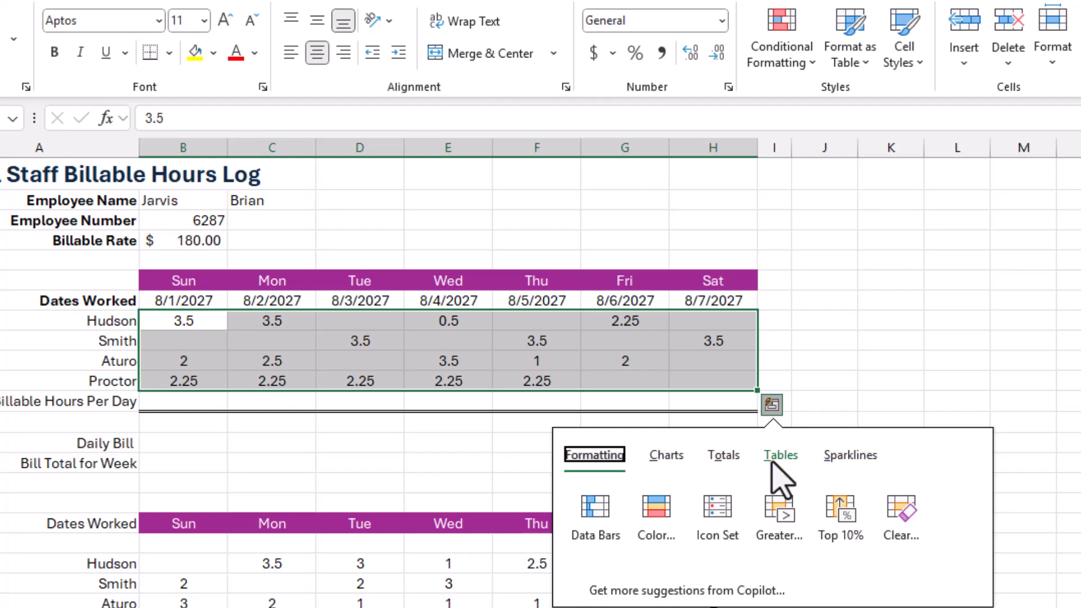
{"action": "left_click", "coordinate": [659, 456]}
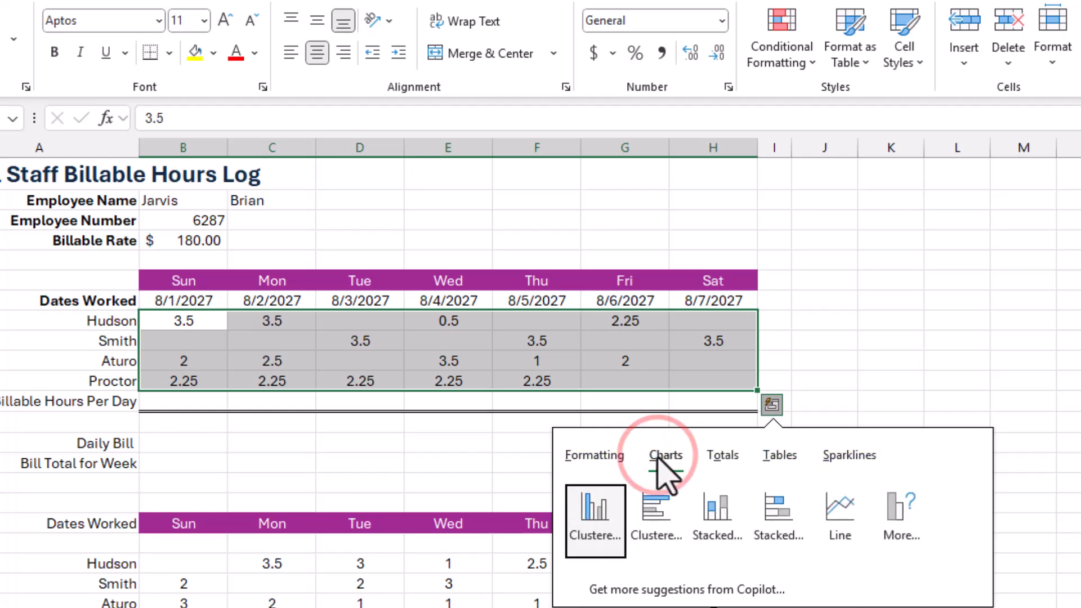
{"action": "left_click", "coordinate": [591, 457]}
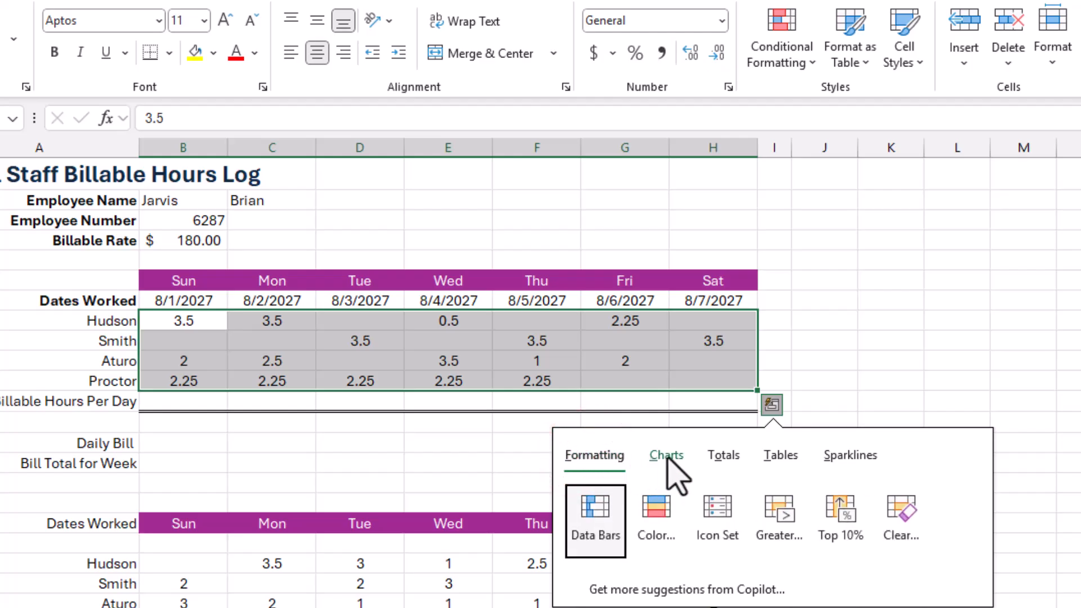
{"action": "left_click", "coordinate": [723, 456]}
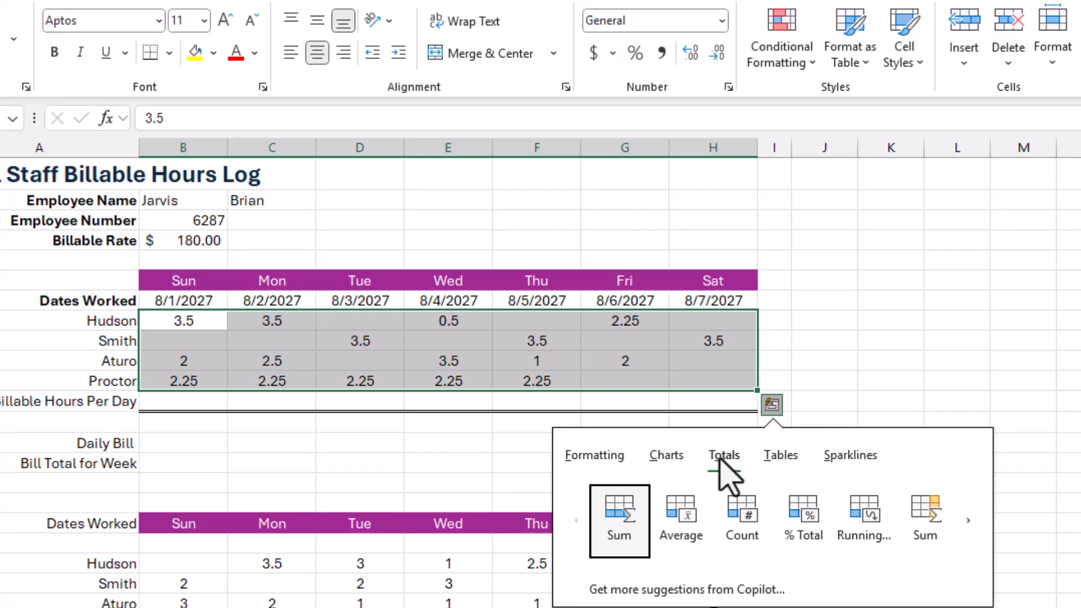
{"action": "left_click", "coordinate": [781, 457]}
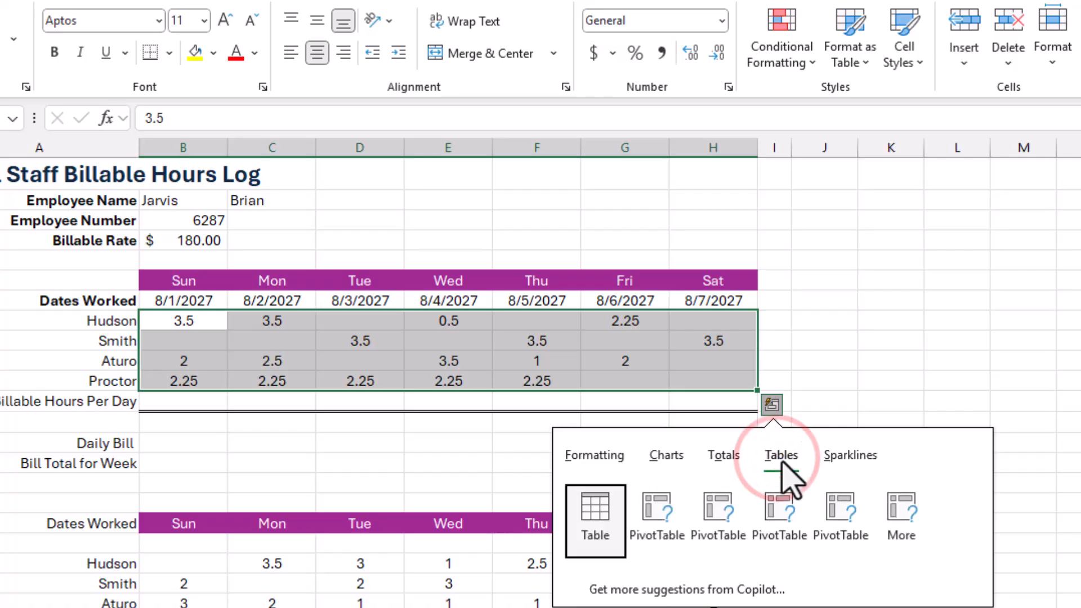
{"action": "left_click", "coordinate": [848, 457]}
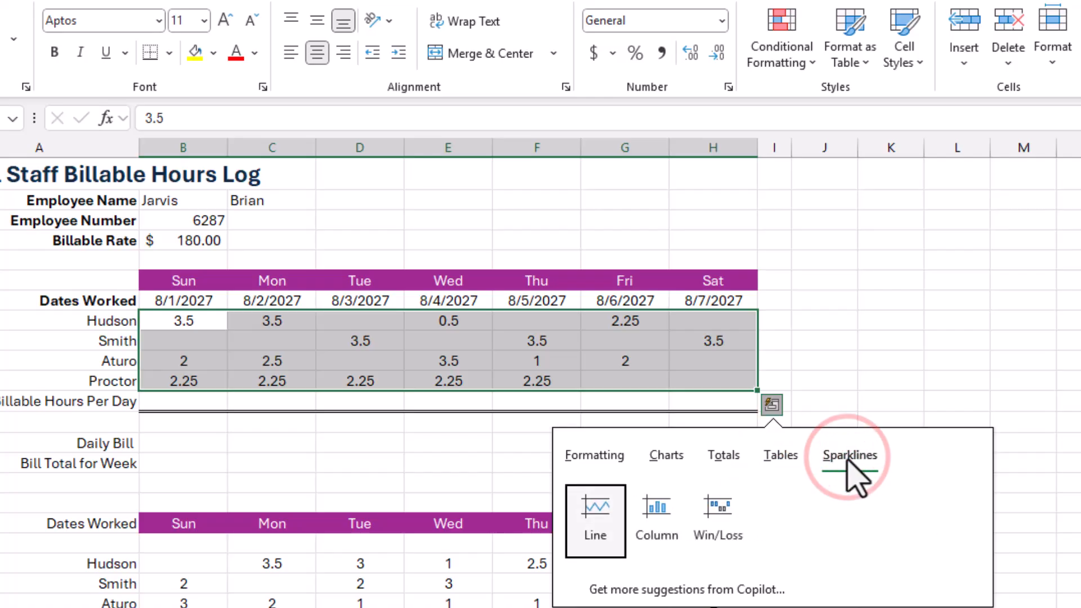
{"action": "left_click", "coordinate": [720, 459]}
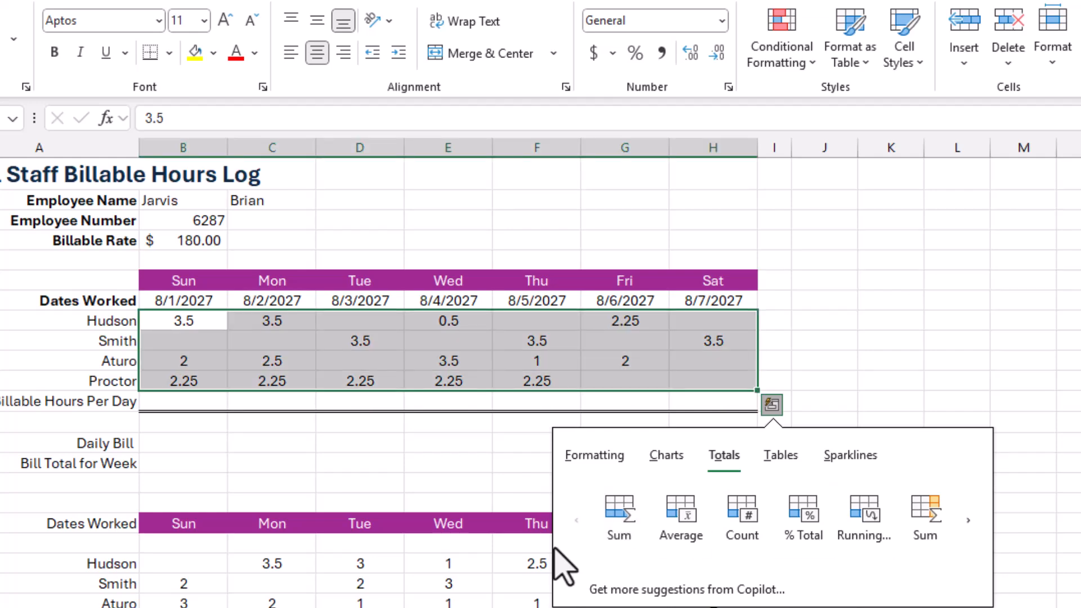
{"action": "left_click", "coordinate": [614, 511]}
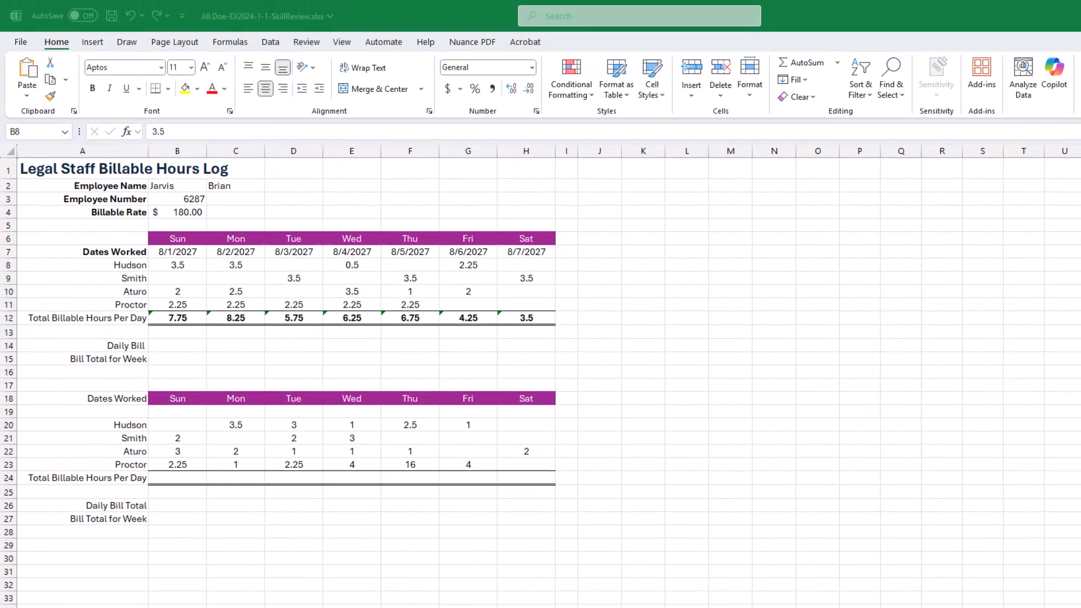
- Bring the SIMnet instructions back, mark all four items of instruction 12 as done, and uncover the timesheet
{"action": "key", "text": "alt+Tab"}
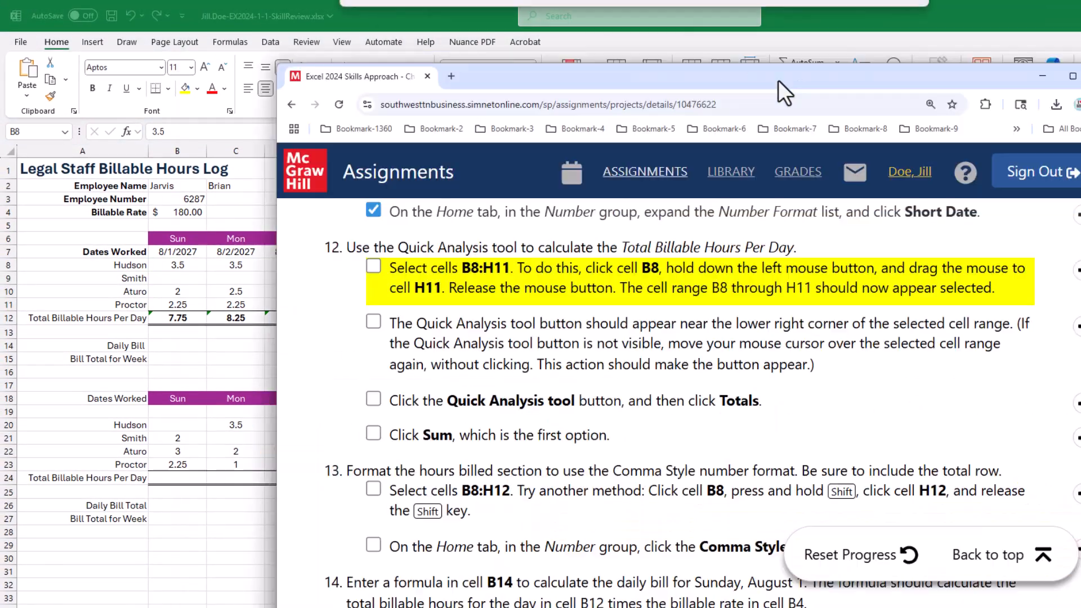
{"action": "left_click_drag", "start_coordinate": [778, 80], "coordinate": [617, 110]}
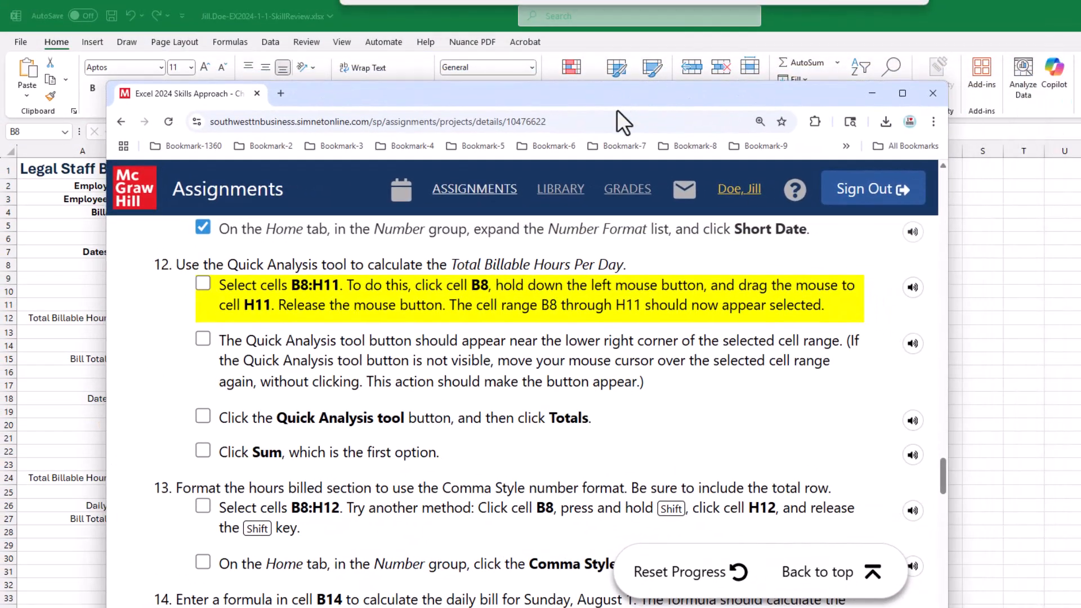
{"action": "left_click", "coordinate": [202, 284]}
{"action": "left_click", "coordinate": [203, 339]}
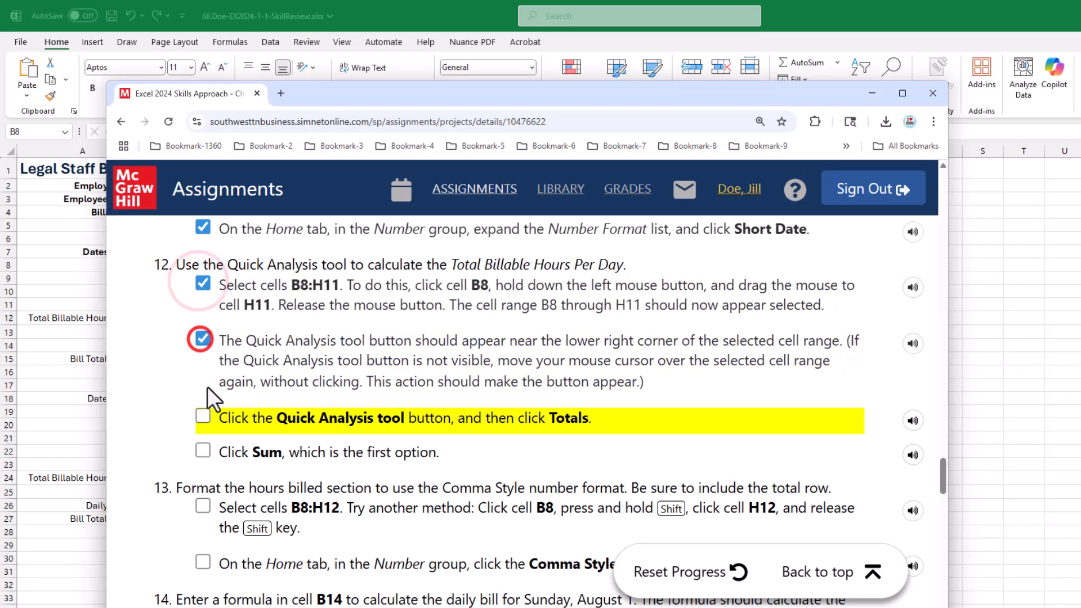
{"action": "left_click", "coordinate": [204, 416]}
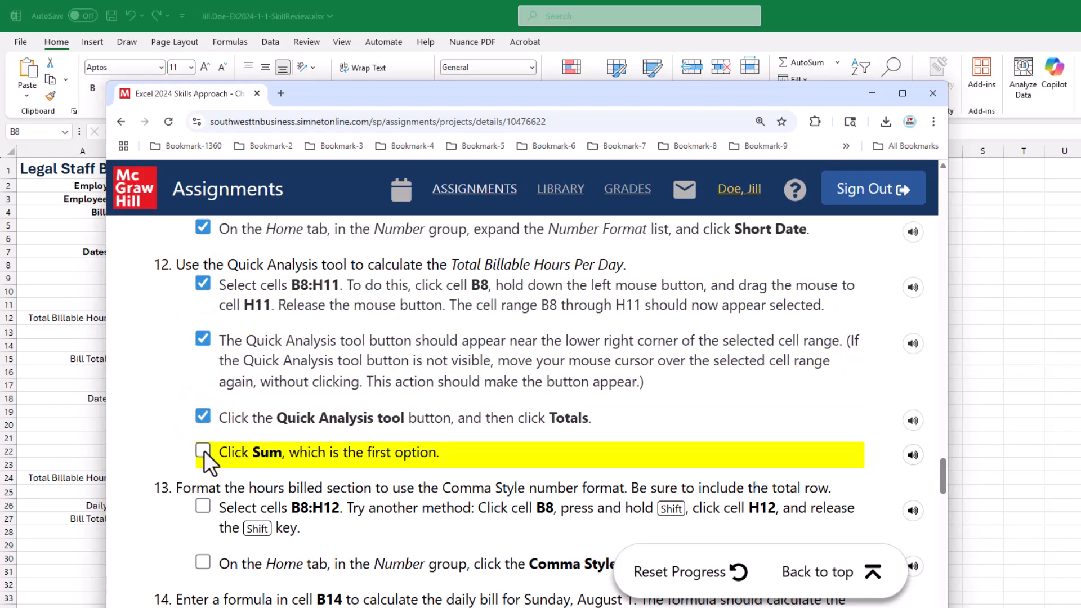
{"action": "left_click", "coordinate": [204, 450]}
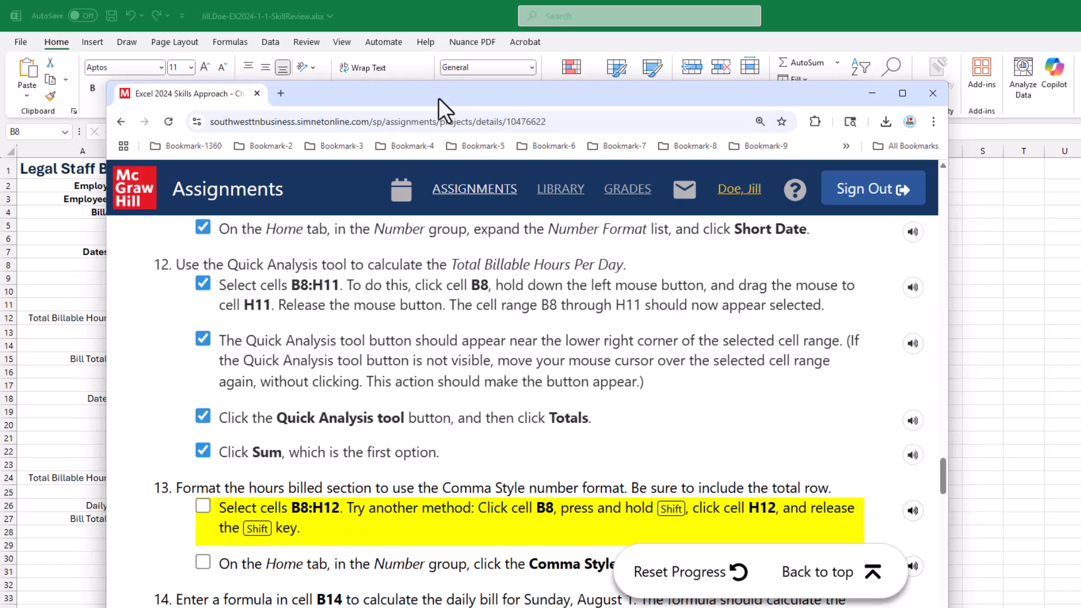
{"action": "left_click_drag", "start_coordinate": [436, 102], "coordinate": [925, 134]}
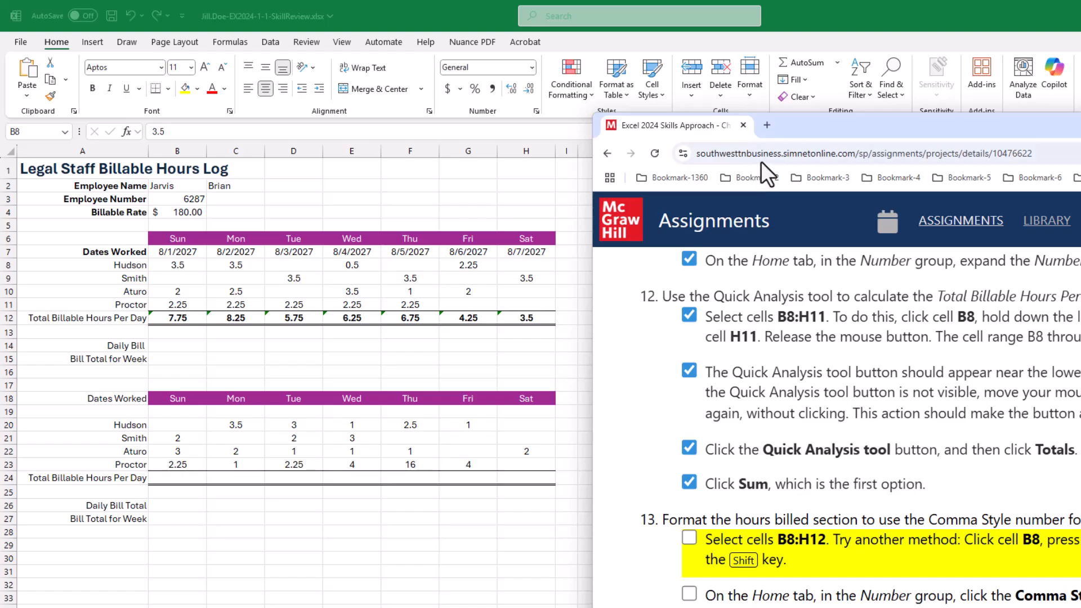
- Read instruction 13 on the SIMnet page about Comma Style for the hours billed section, and uncover the timesheet again
{"action": "left_click_drag", "start_coordinate": [862, 128], "coordinate": [394, 69]}
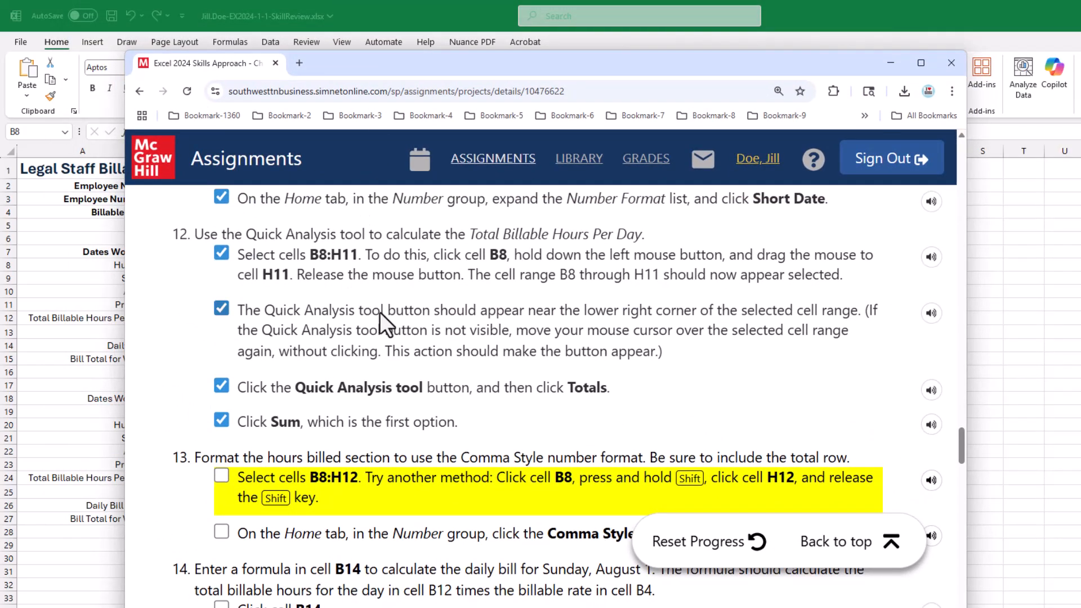
{"action": "scroll", "coordinate": [379, 319], "scroll_direction": "down", "scroll_amount": 1}
{"action": "scroll", "coordinate": [373, 329], "scroll_direction": "down", "scroll_amount": 2}
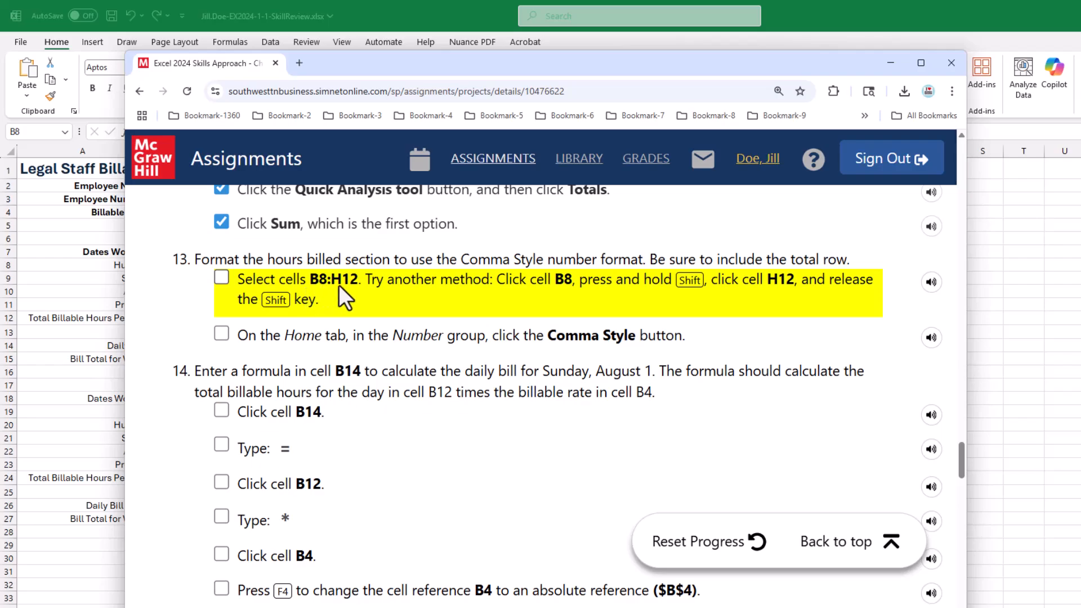
{"action": "left_click_drag", "start_coordinate": [430, 62], "coordinate": [1070, 231]}
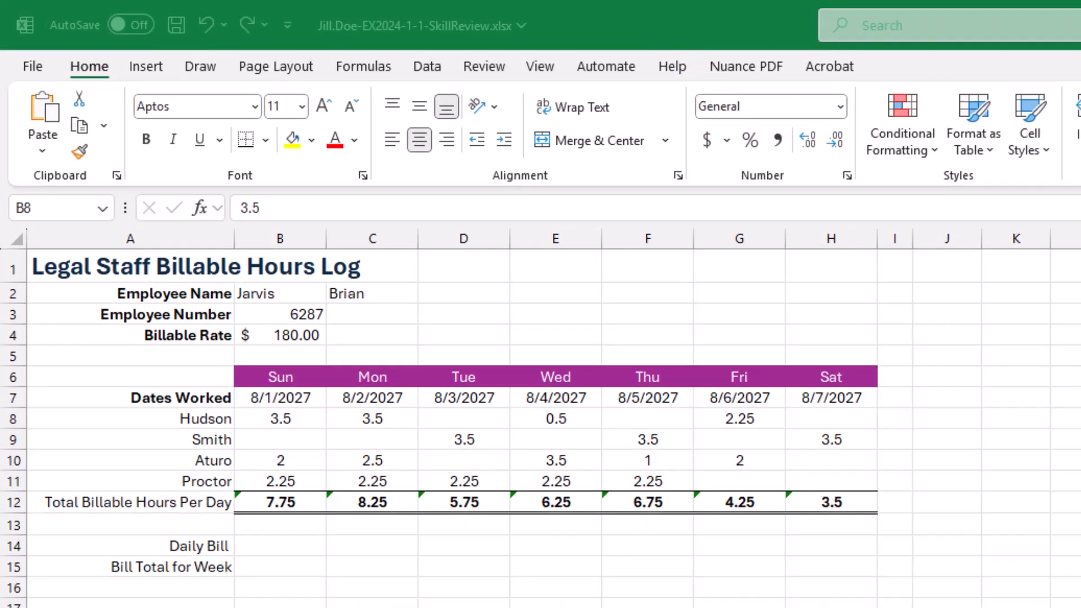
- Select the hours and total row in B8:H12 and apply the Comma Style number format
{"action": "left_click", "coordinate": [291, 431]}
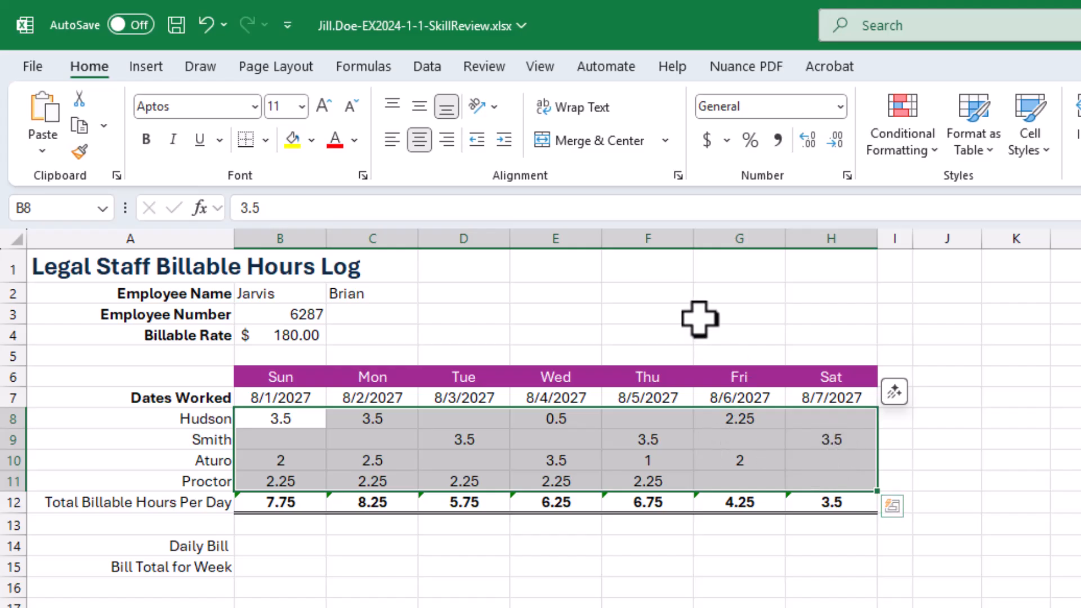
{"action": "left_click", "coordinate": [718, 321]}
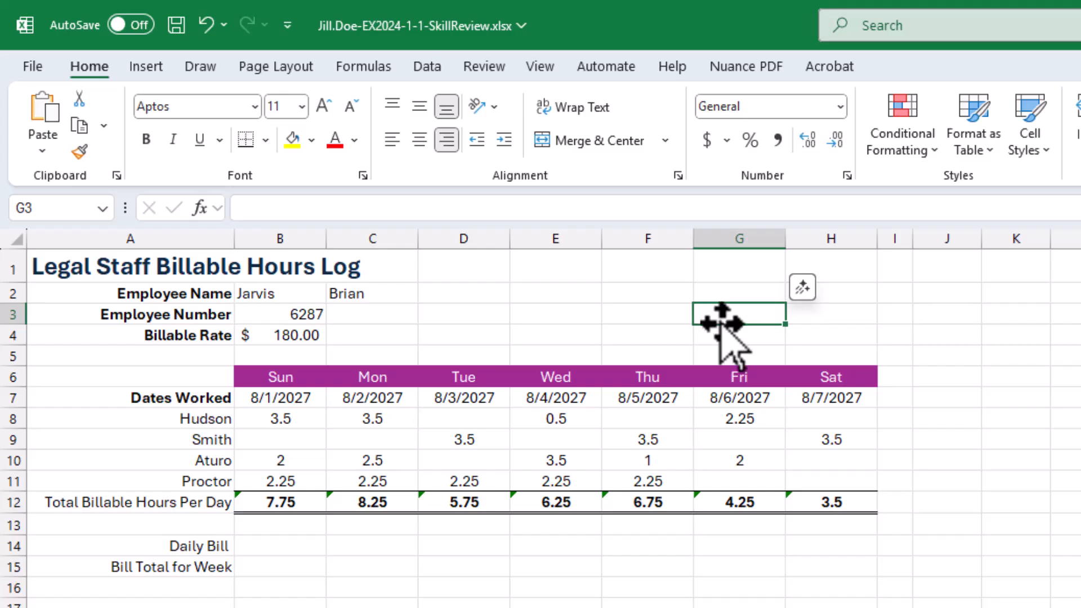
{"action": "left_click", "coordinate": [270, 420]}
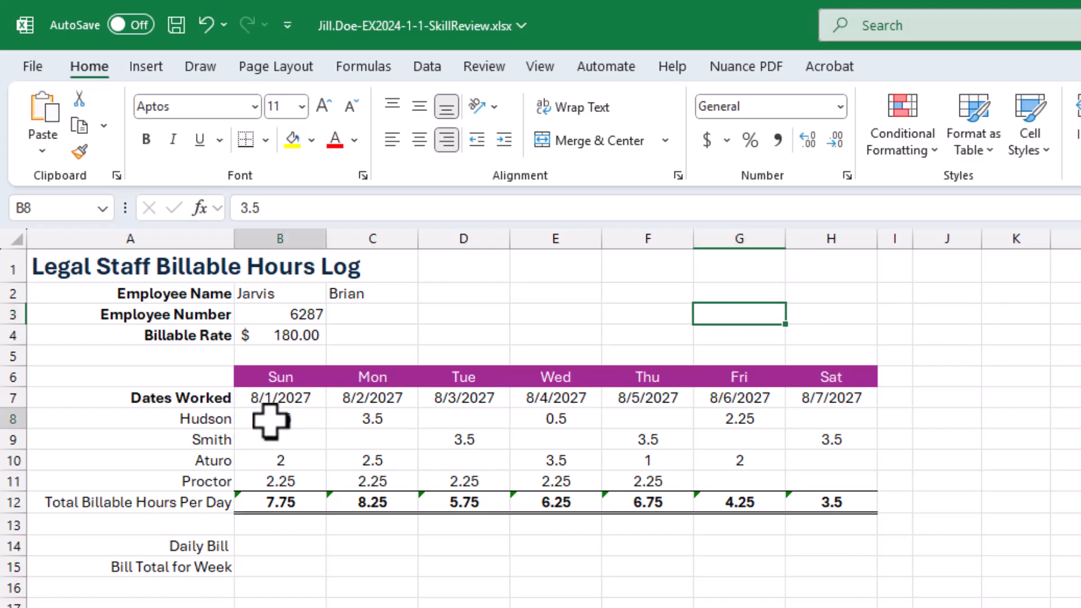
{"action": "left_click_drag", "start_coordinate": [270, 420], "coordinate": [828, 499]}
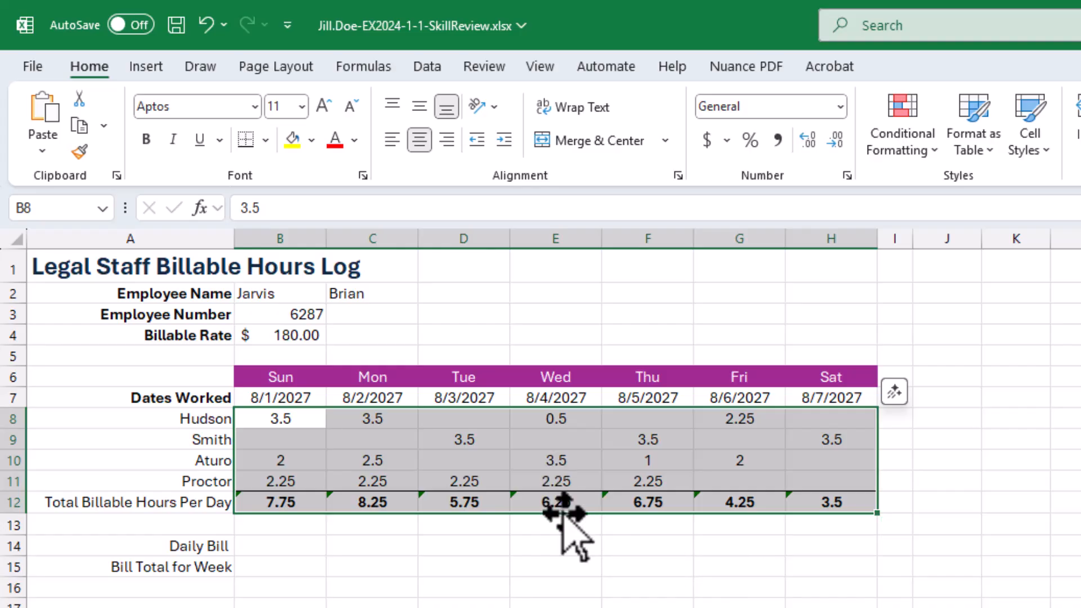
{"action": "left_click", "coordinate": [90, 63]}
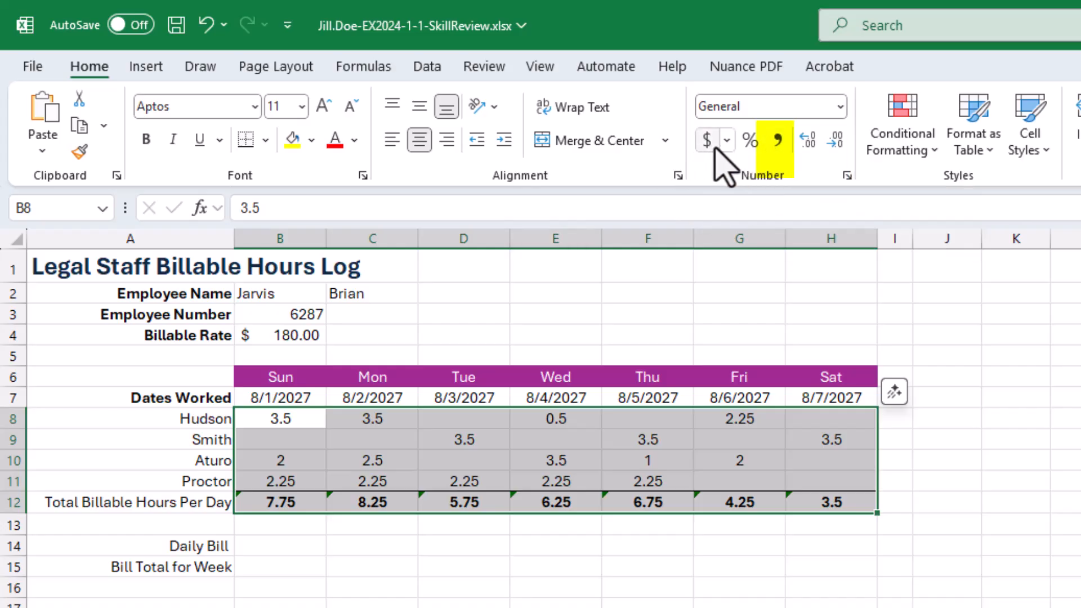
{"action": "left_click", "coordinate": [839, 108]}
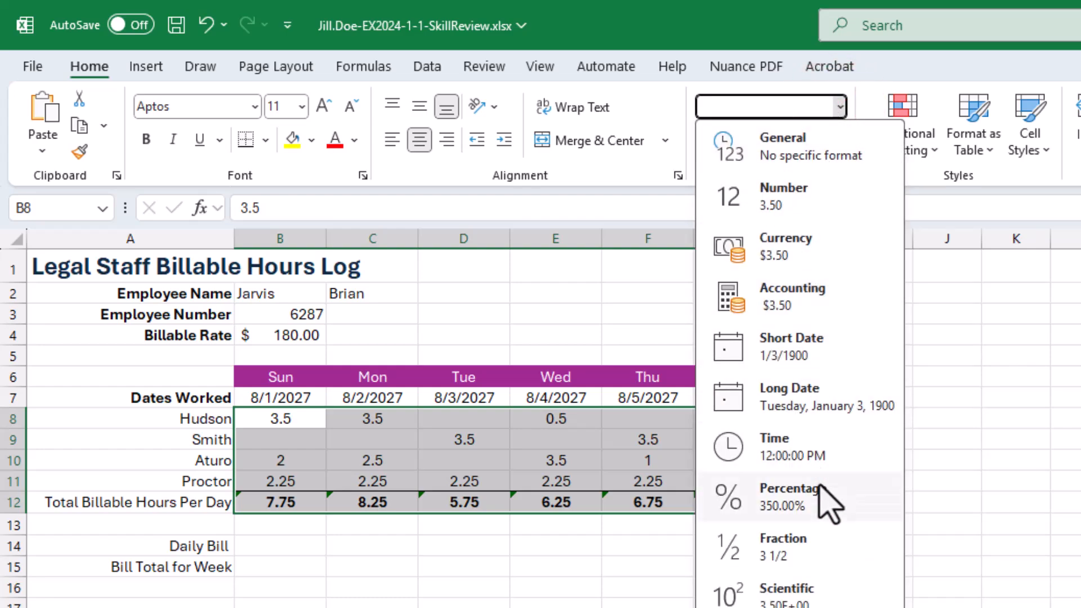
{"action": "left_click", "coordinate": [839, 107]}
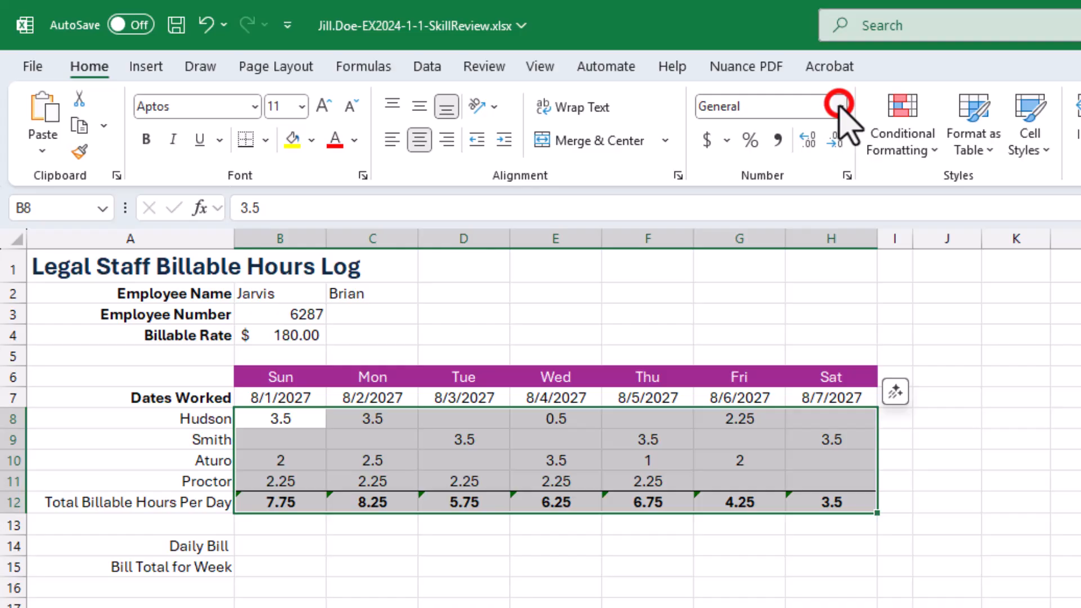
{"action": "left_click", "coordinate": [727, 140]}
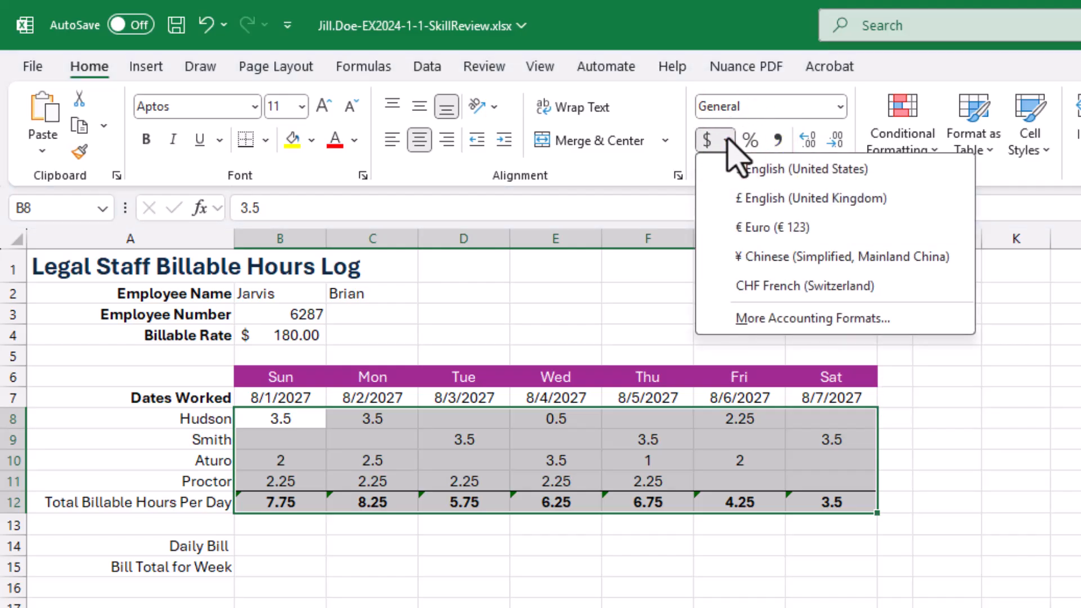
{"action": "left_click", "coordinate": [727, 141]}
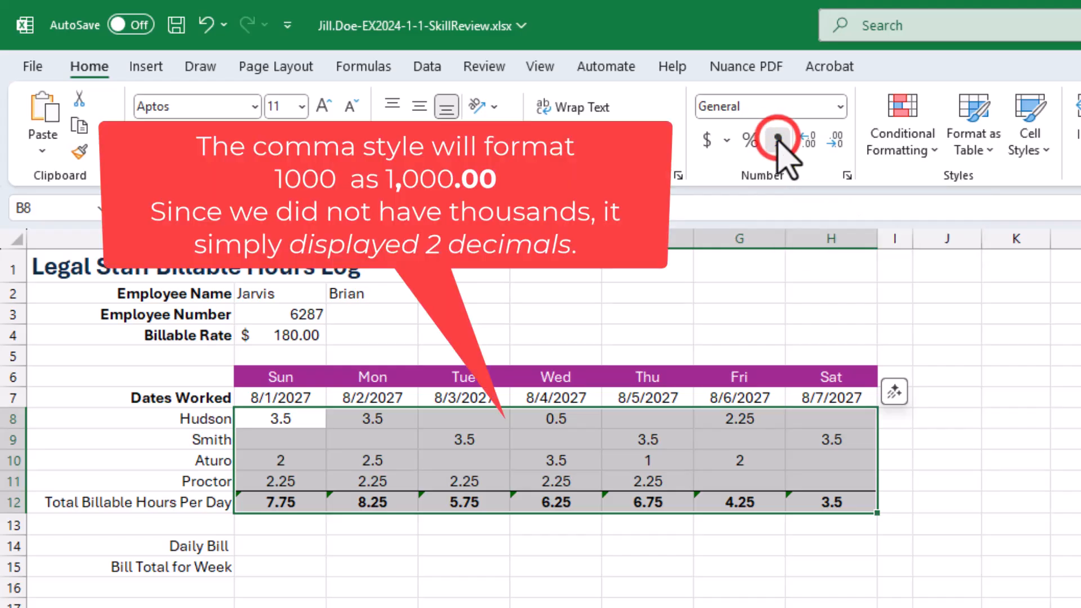
{"action": "left_click", "coordinate": [778, 139]}
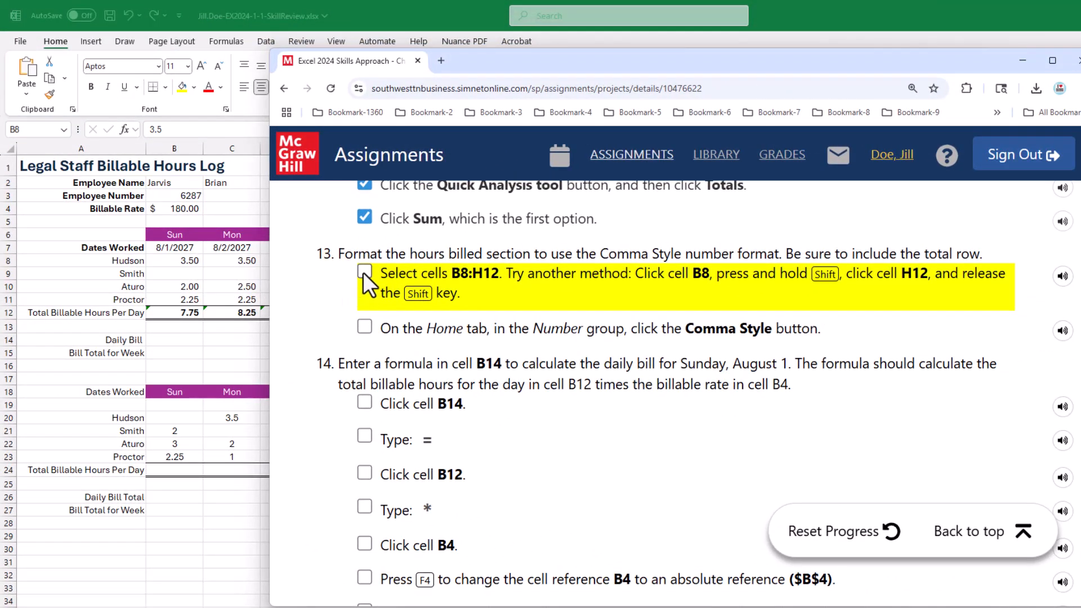
- Mark both items of instruction 13 as done, review instruction 14, and uncover the Excel timesheet
{"action": "left_click", "coordinate": [364, 272]}
{"action": "left_click", "coordinate": [365, 325]}
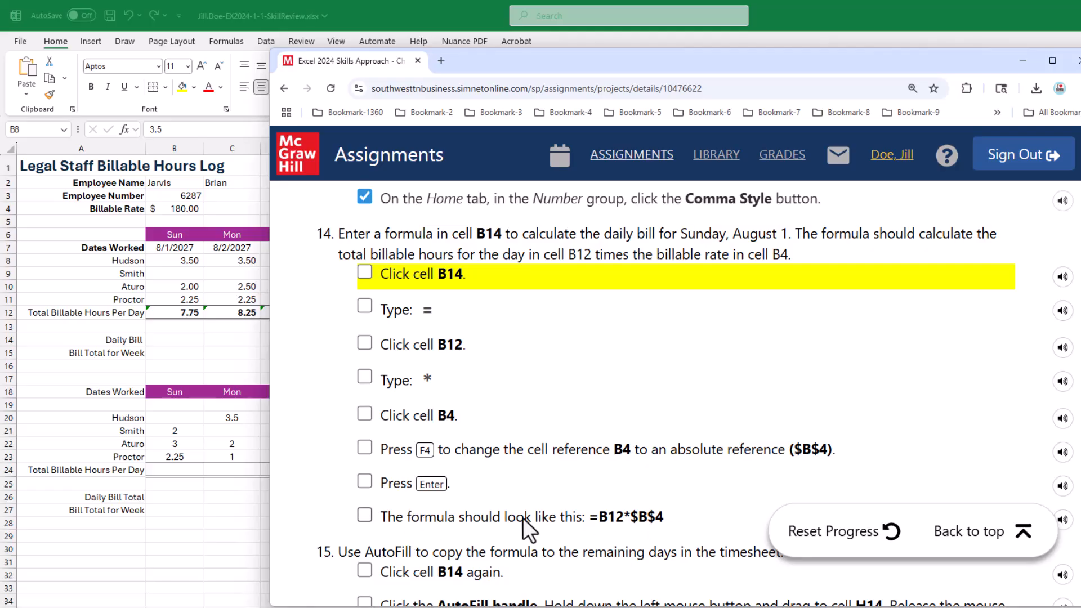
{"action": "left_click_drag", "start_coordinate": [632, 63], "coordinate": [1078, 214]}
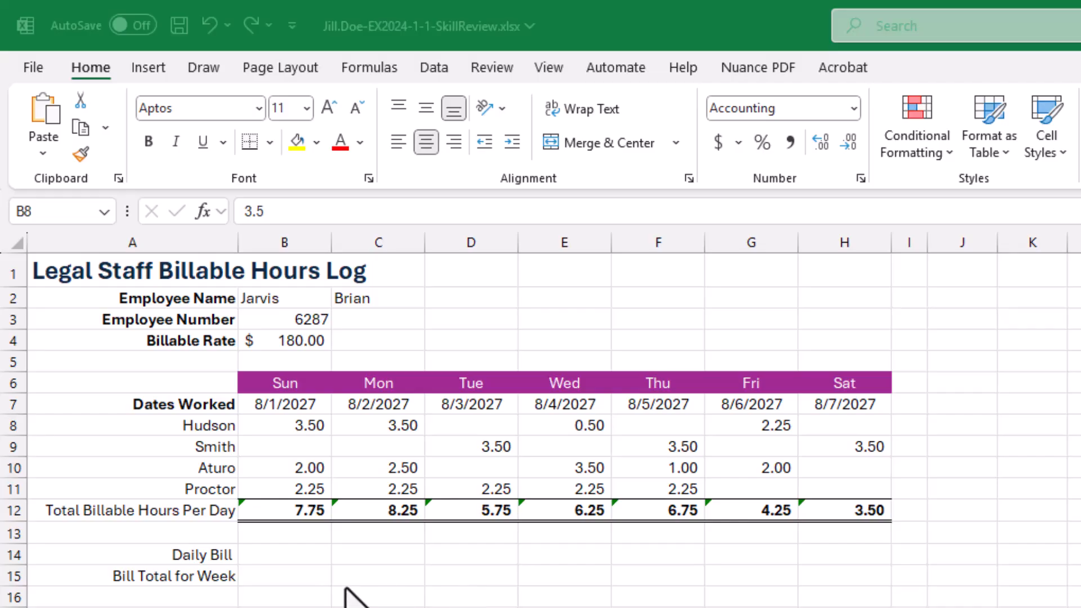
- Enter the formula =B12*B4 in cell B14 for Sunday's daily bill and fill it across to H14
{"action": "left_click", "coordinate": [276, 555]}
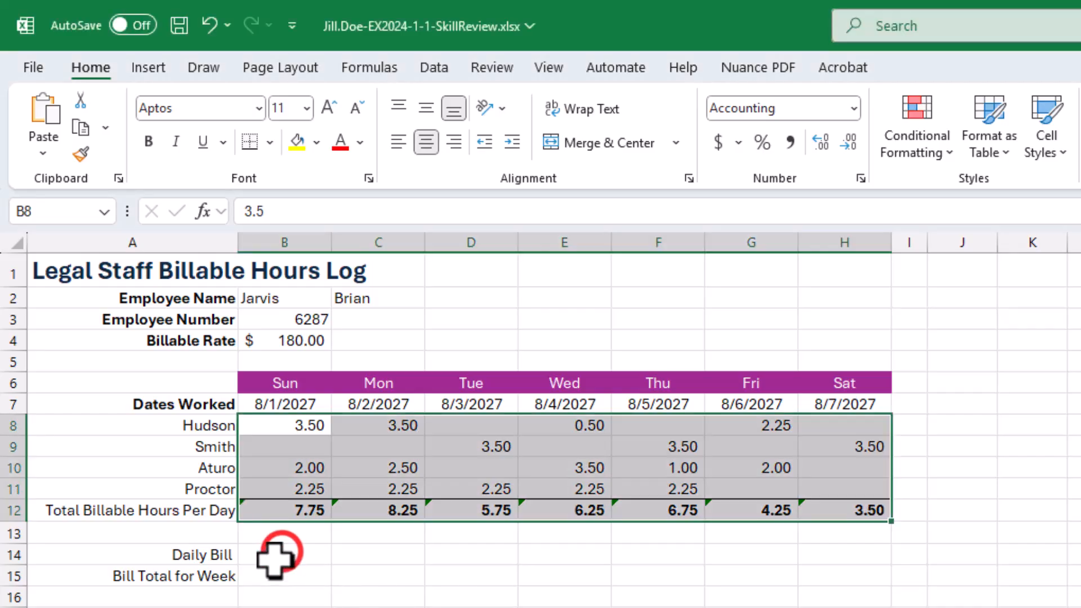
{"action": "left_click", "coordinate": [278, 555]}
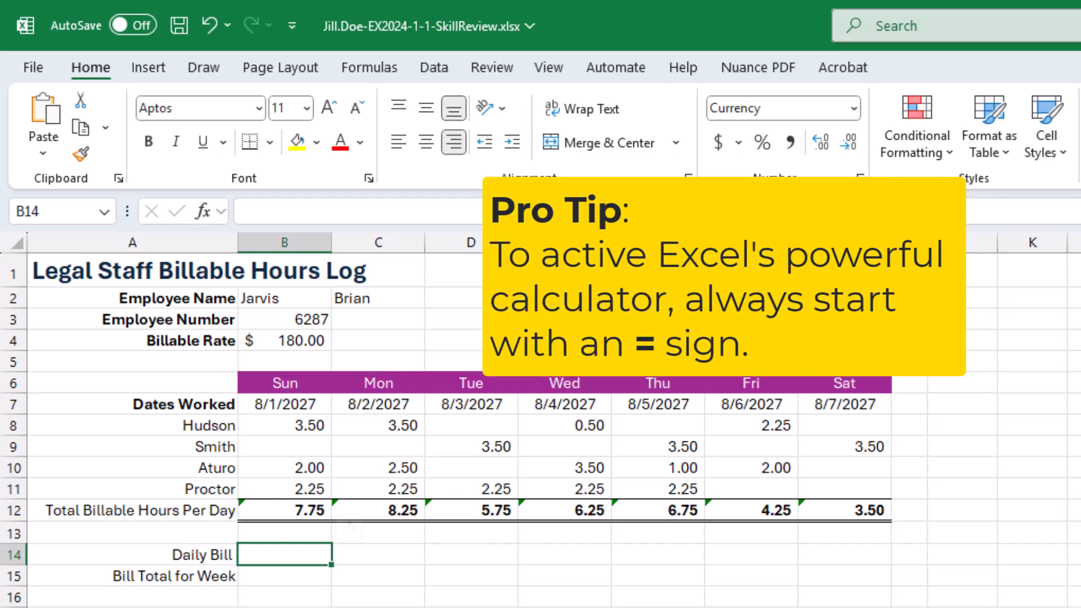
{"action": "type", "text": "="}
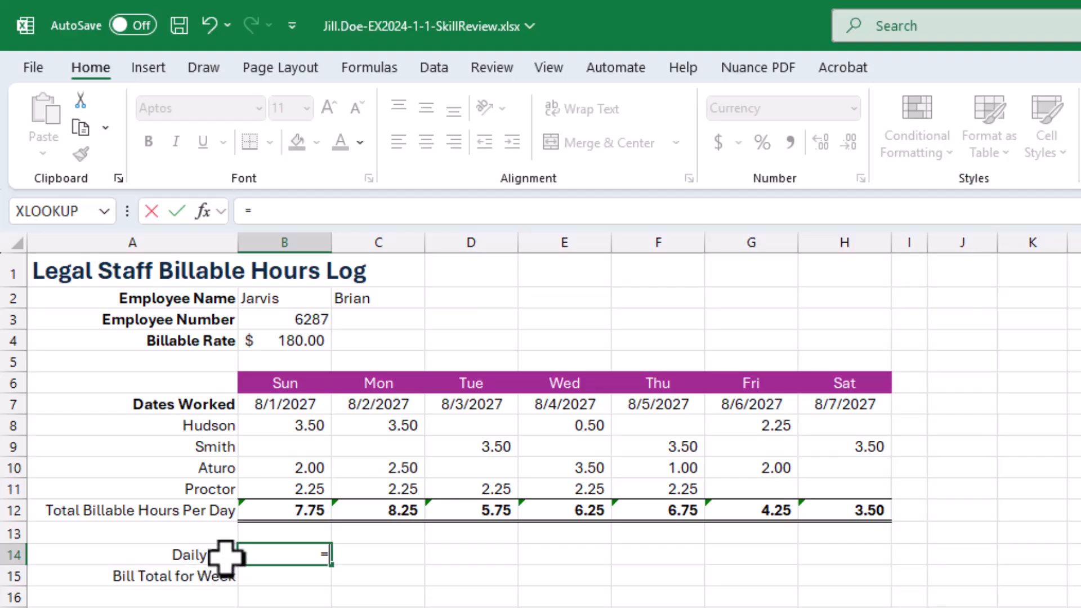
{"action": "left_click", "coordinate": [299, 510]}
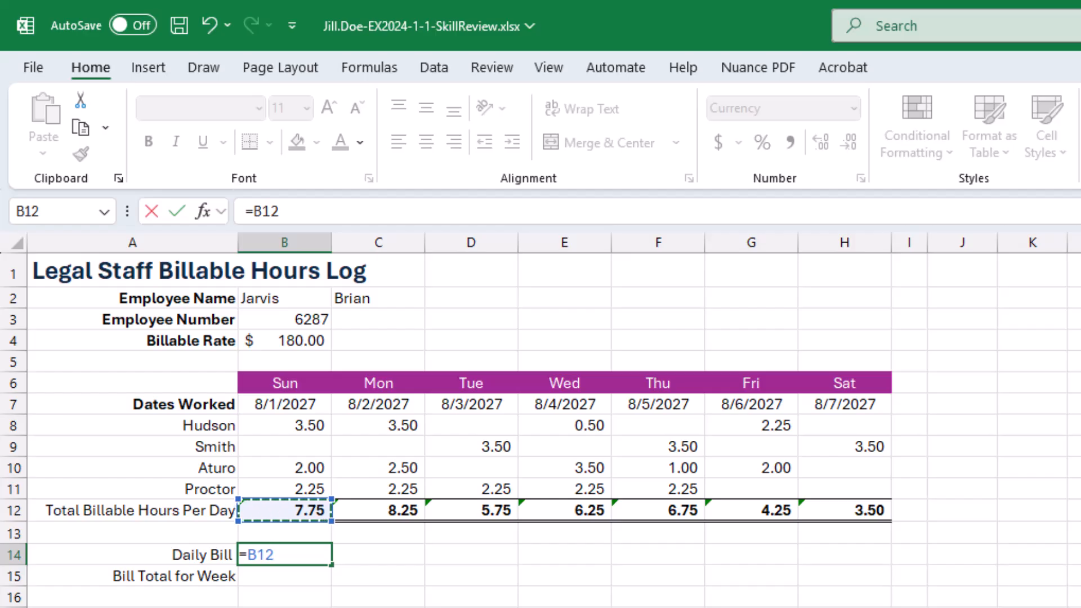
{"action": "type", "text": "*"}
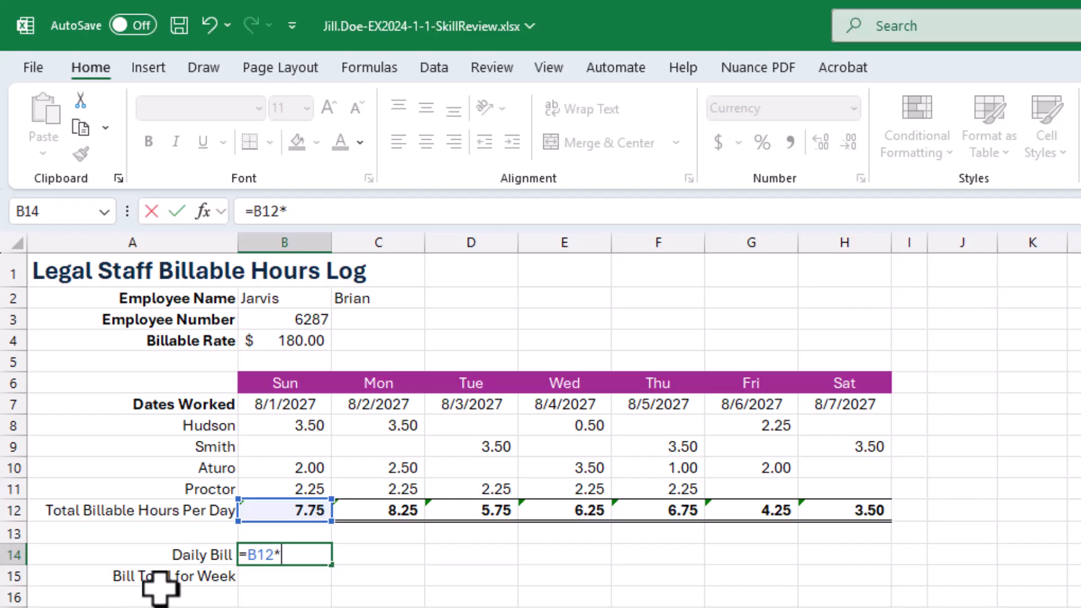
{"action": "left_click", "coordinate": [287, 340]}
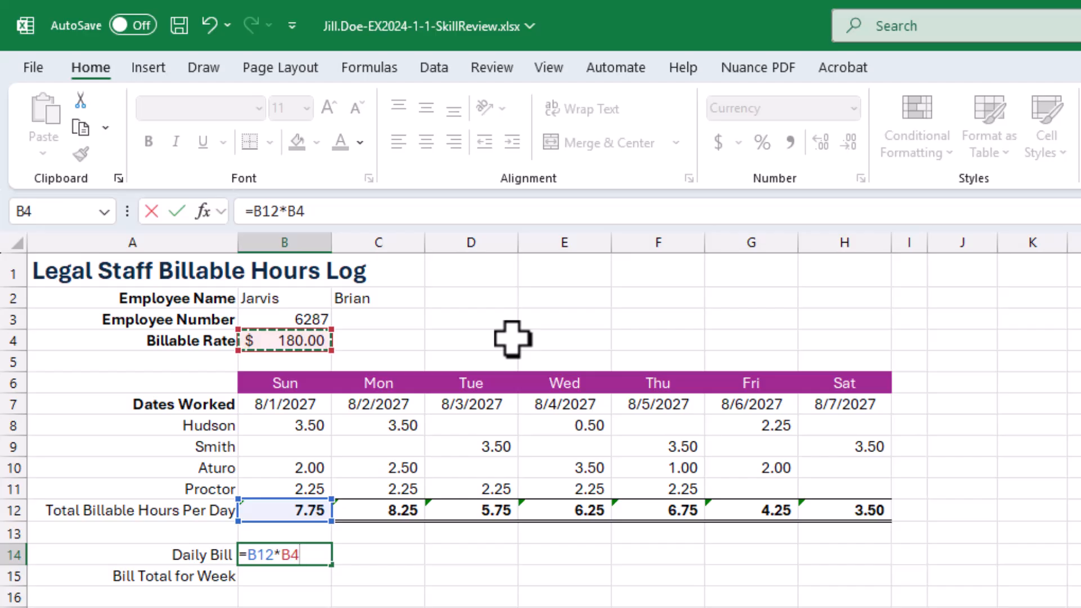
{"action": "key", "text": "Return"}
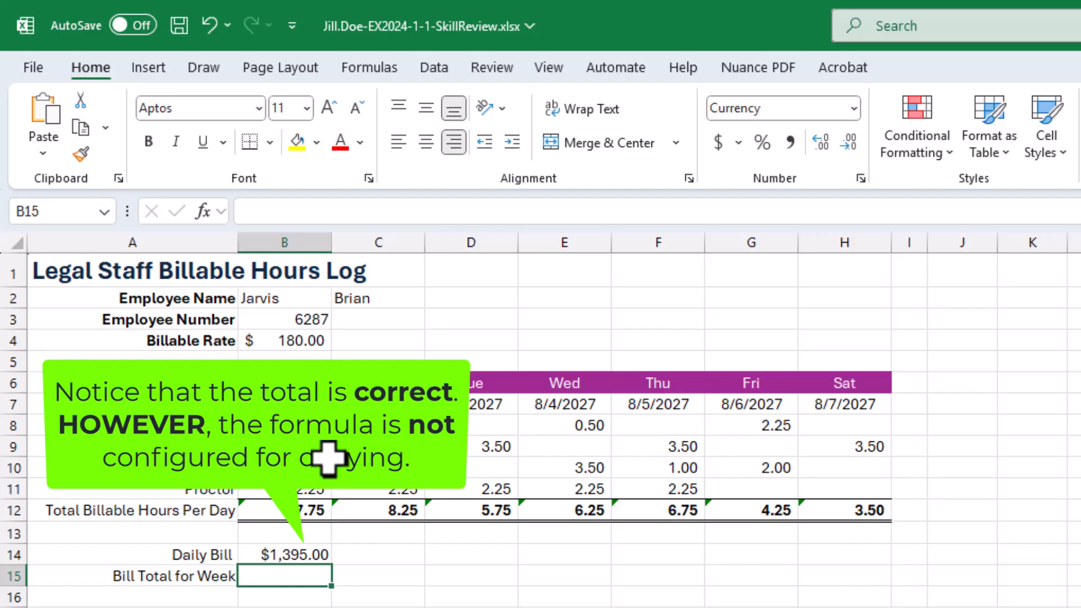
{"action": "left_click", "coordinate": [286, 554]}
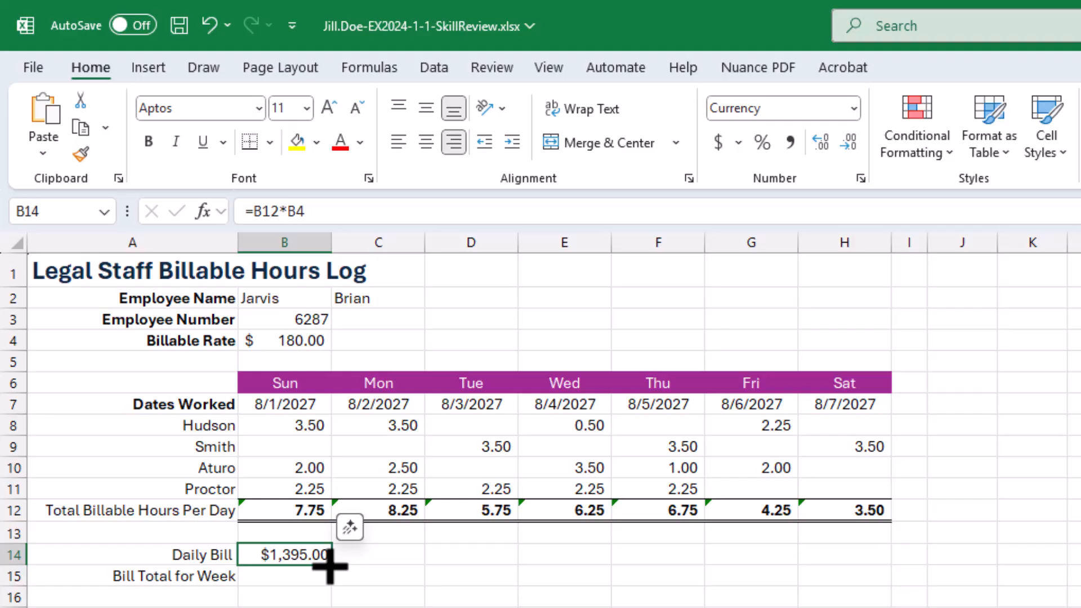
{"action": "left_click_drag", "start_coordinate": [330, 566], "coordinate": [850, 560]}
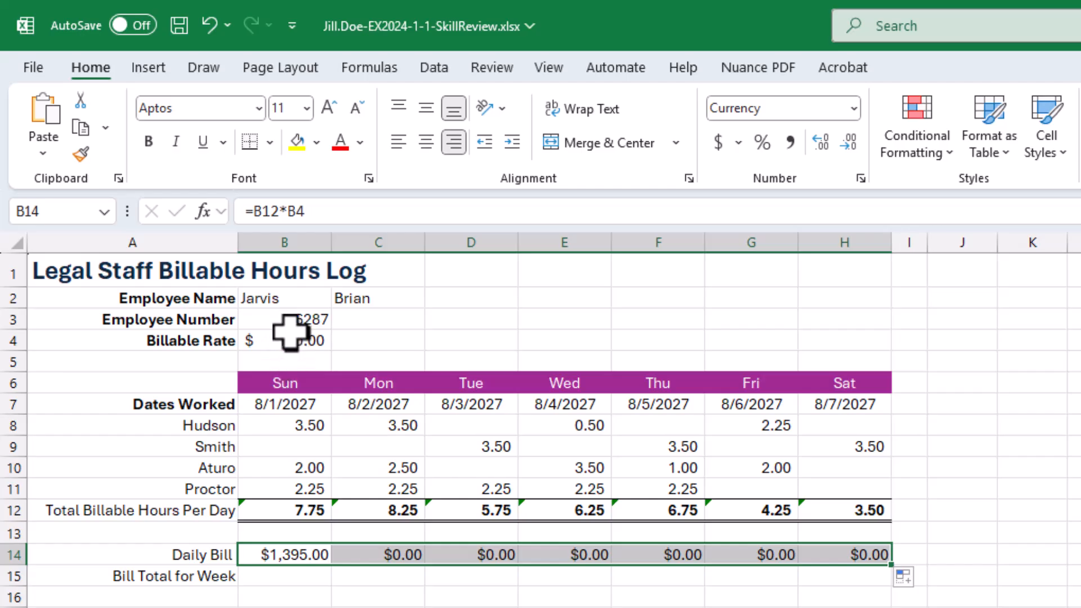
- Examine the cell references in the copied Daily Bill formulas in C14 and D14, and check the remaining copies through G14
{"action": "left_click", "coordinate": [393, 555]}
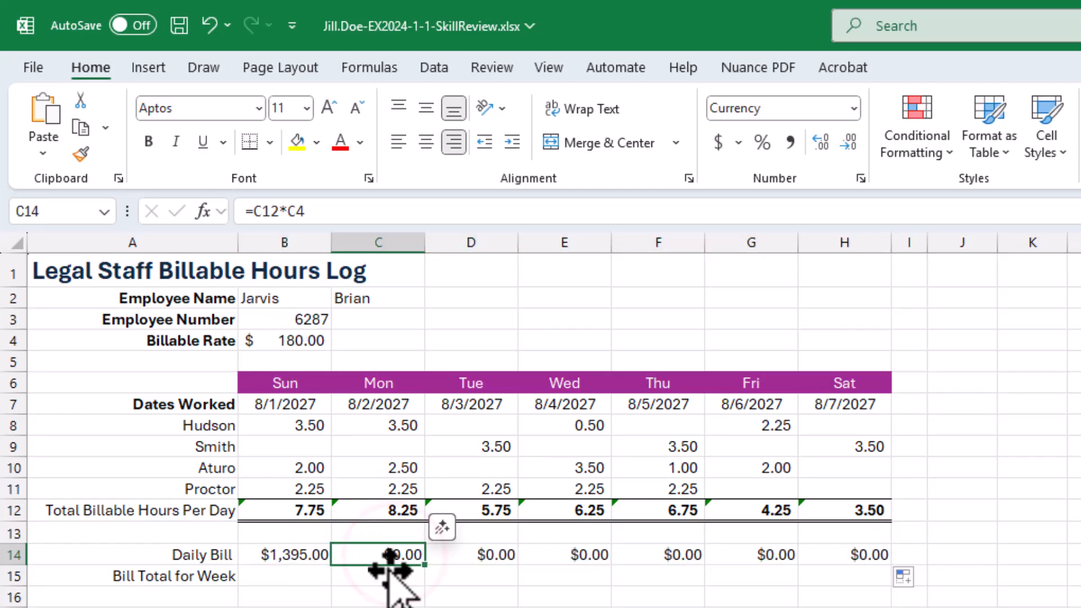
{"action": "left_click", "coordinate": [269, 211]}
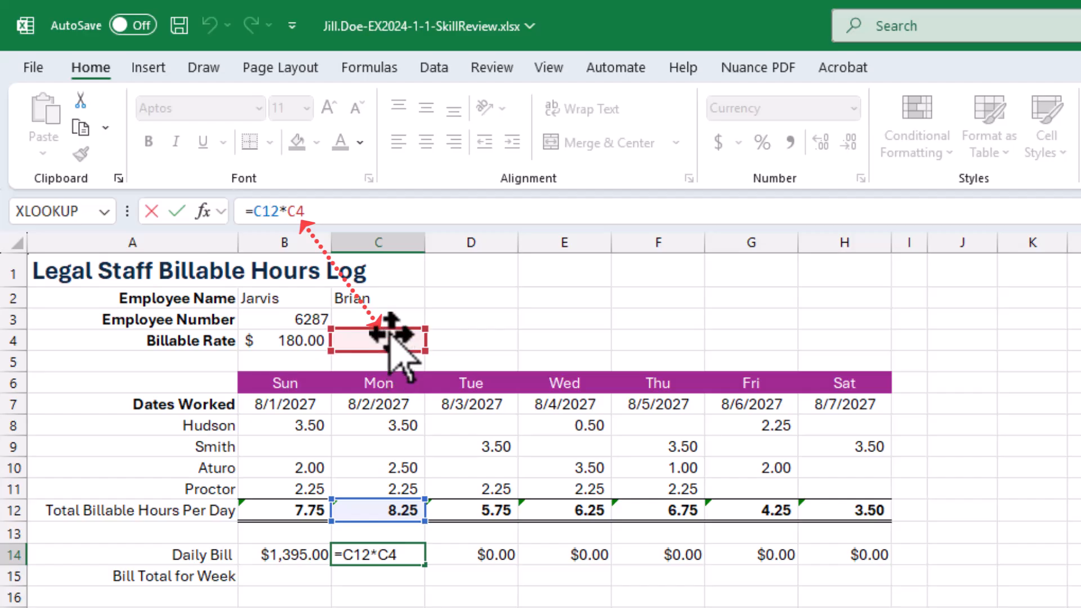
{"action": "left_click", "coordinate": [151, 211]}
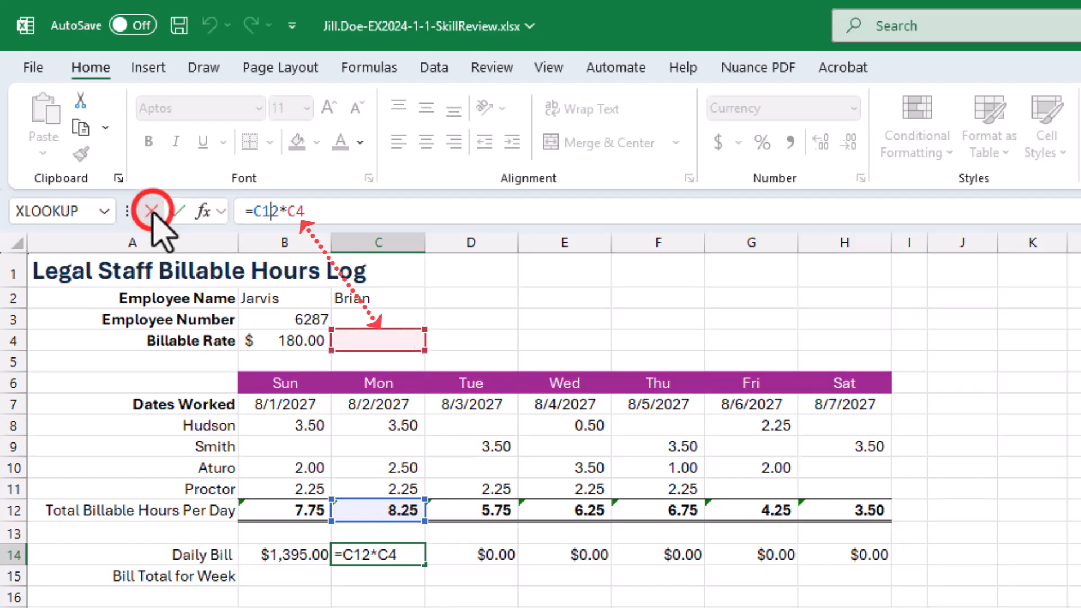
{"action": "left_click", "coordinate": [490, 555]}
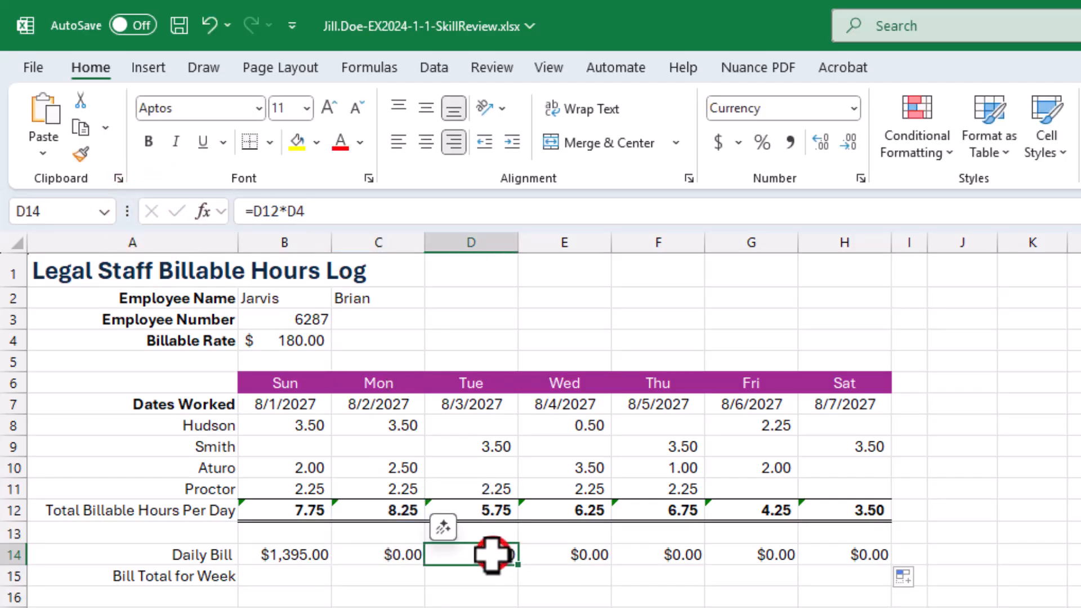
{"action": "left_click", "coordinate": [270, 211]}
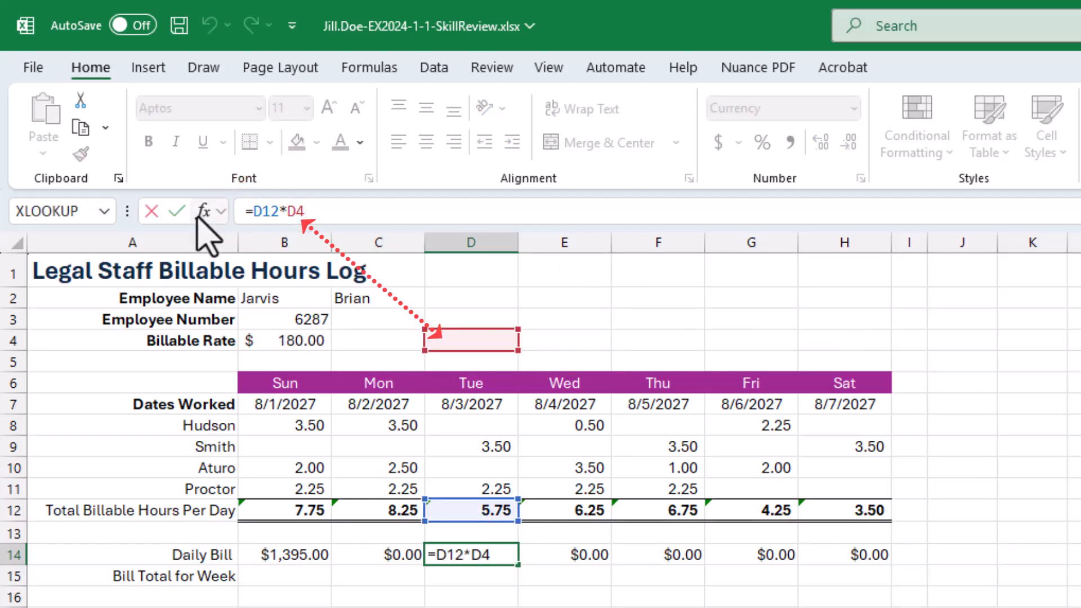
{"action": "left_click", "coordinate": [151, 211]}
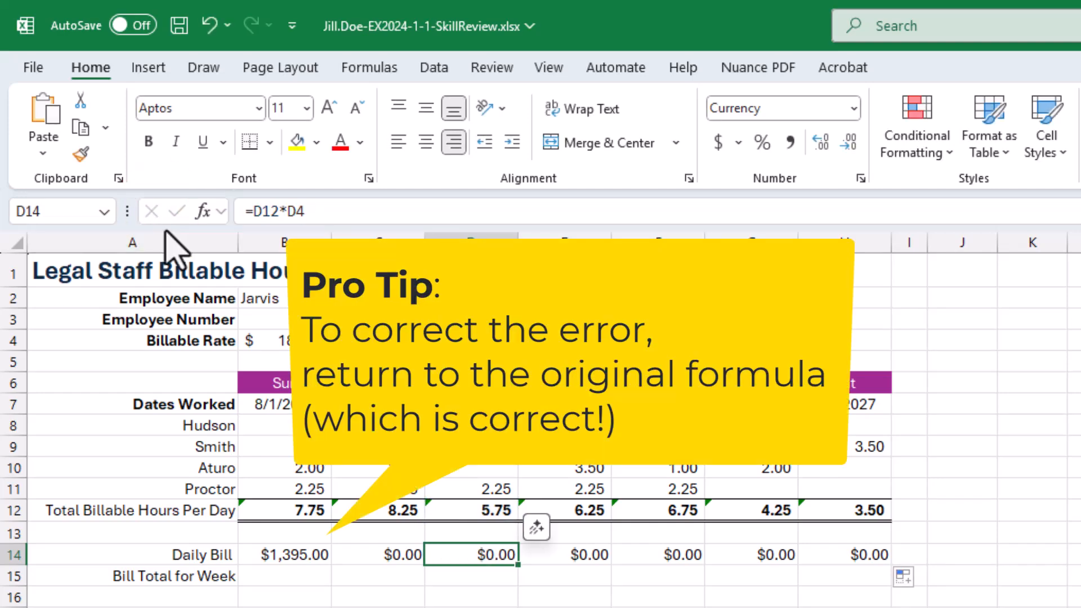
{"action": "left_click", "coordinate": [391, 555]}
{"action": "left_click", "coordinate": [475, 554]}
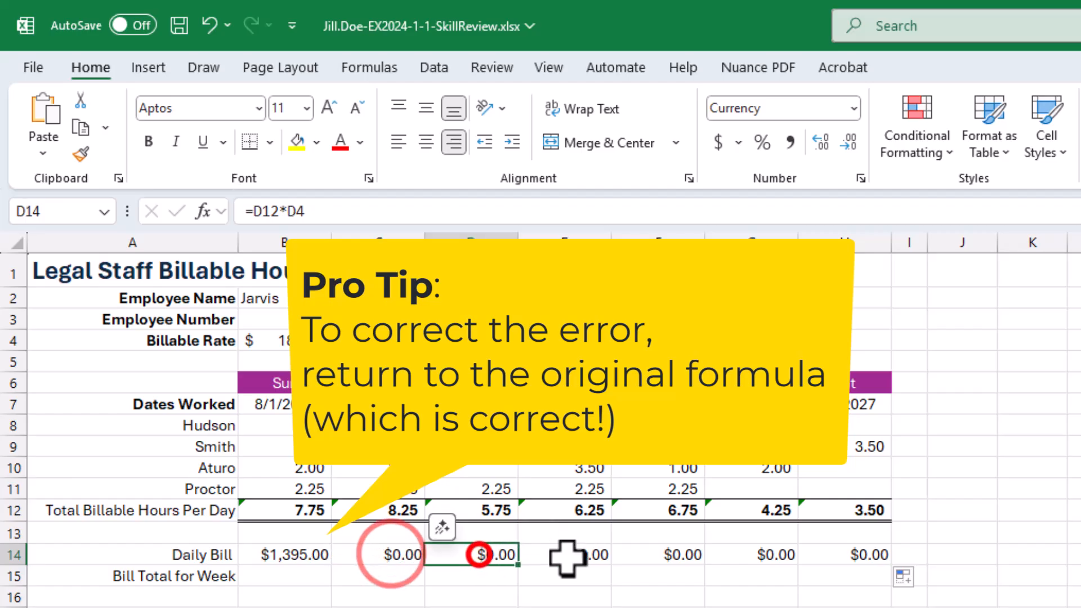
{"action": "left_click", "coordinate": [591, 555]}
{"action": "left_click", "coordinate": [675, 557]}
{"action": "left_click", "coordinate": [743, 557]}
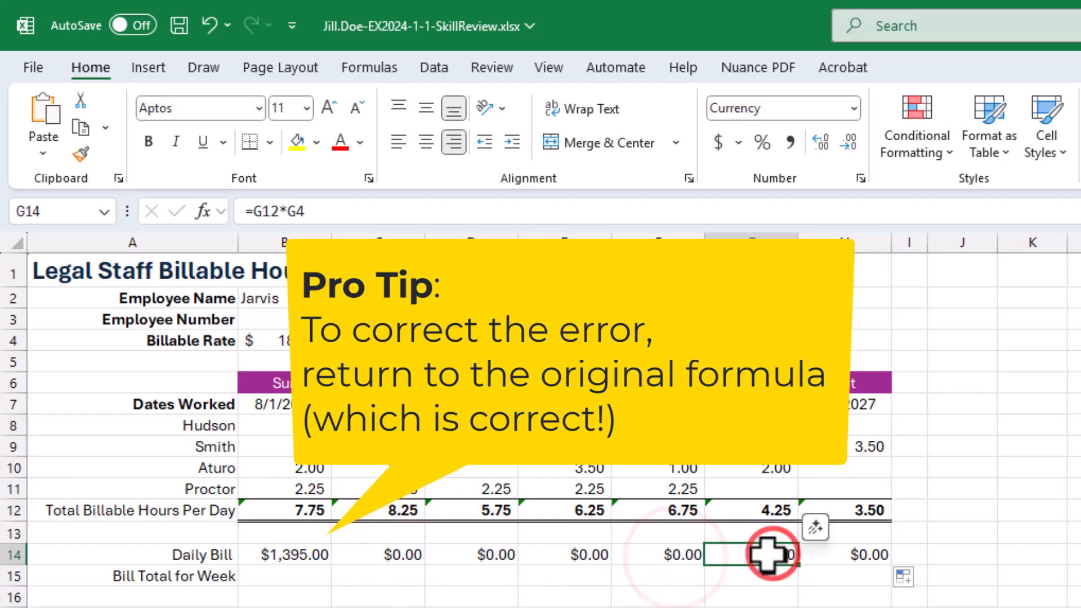
- Make the billable rate reference absolute in Sunday's Daily Bill formula in B14, giving =B12*$B$4, and fill it across to H14
{"action": "left_click", "coordinate": [278, 555]}
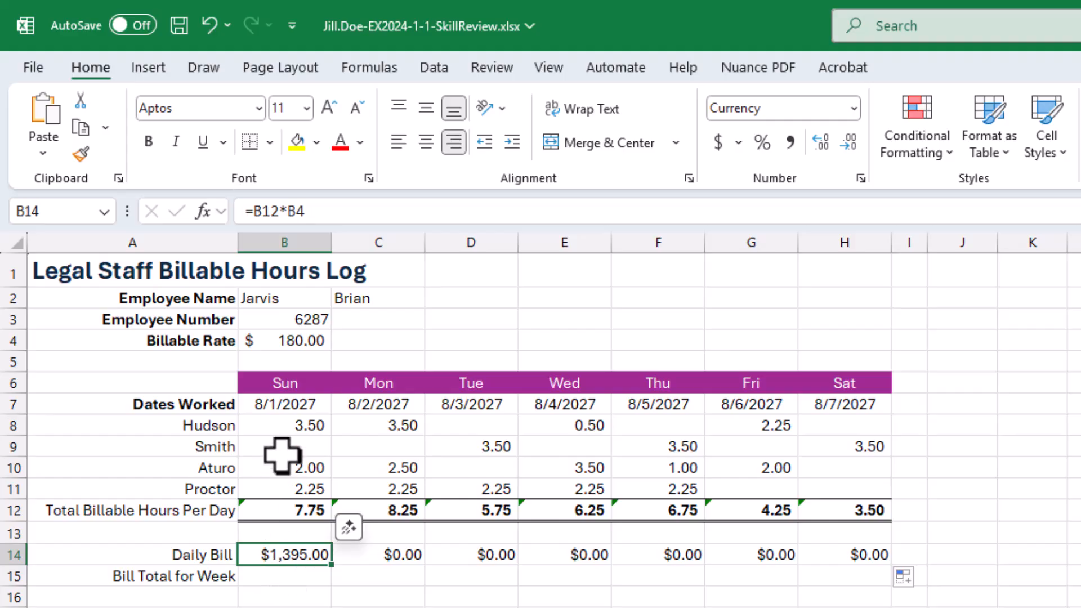
{"action": "left_click", "coordinate": [284, 211]}
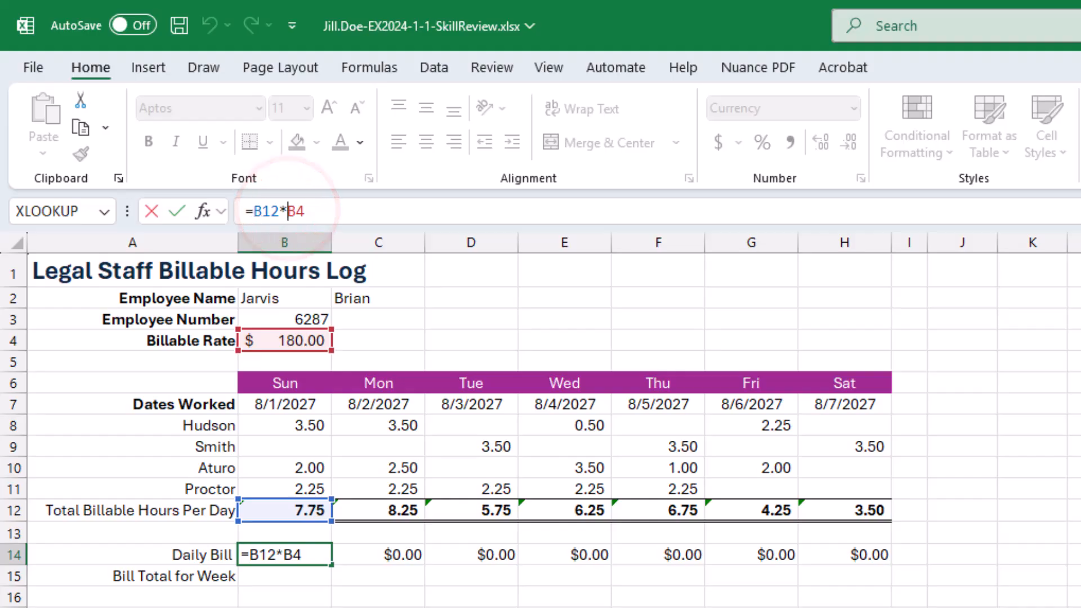
{"action": "type", "text": "$"}
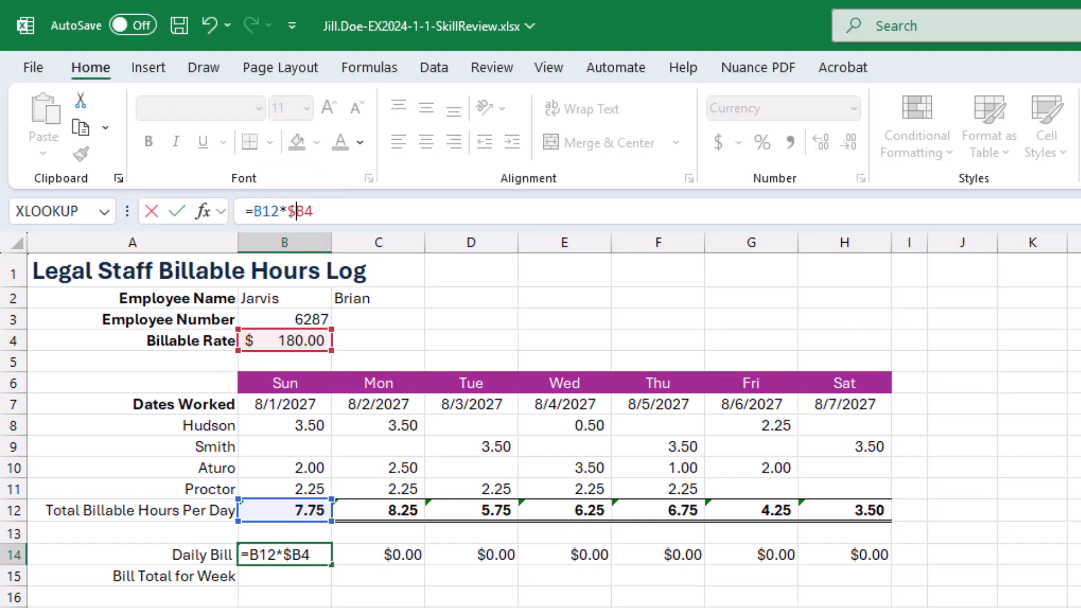
{"action": "left_click", "coordinate": [304, 211]}
{"action": "type", "text": "$"}
{"action": "key", "text": "Return"}
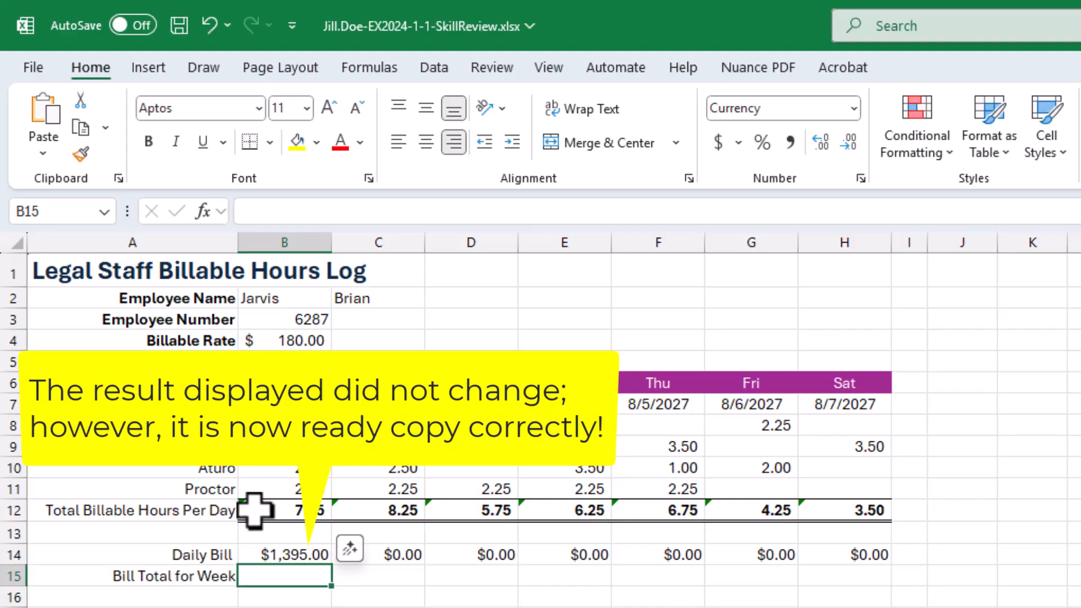
{"action": "left_click", "coordinate": [309, 556]}
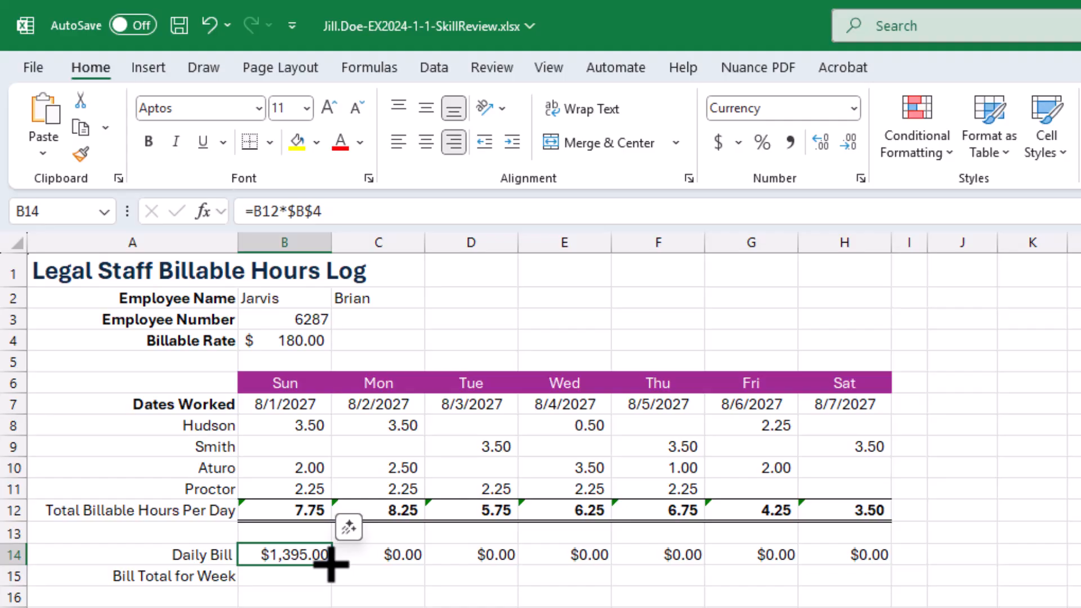
{"action": "left_click_drag", "start_coordinate": [331, 563], "coordinate": [876, 563]}
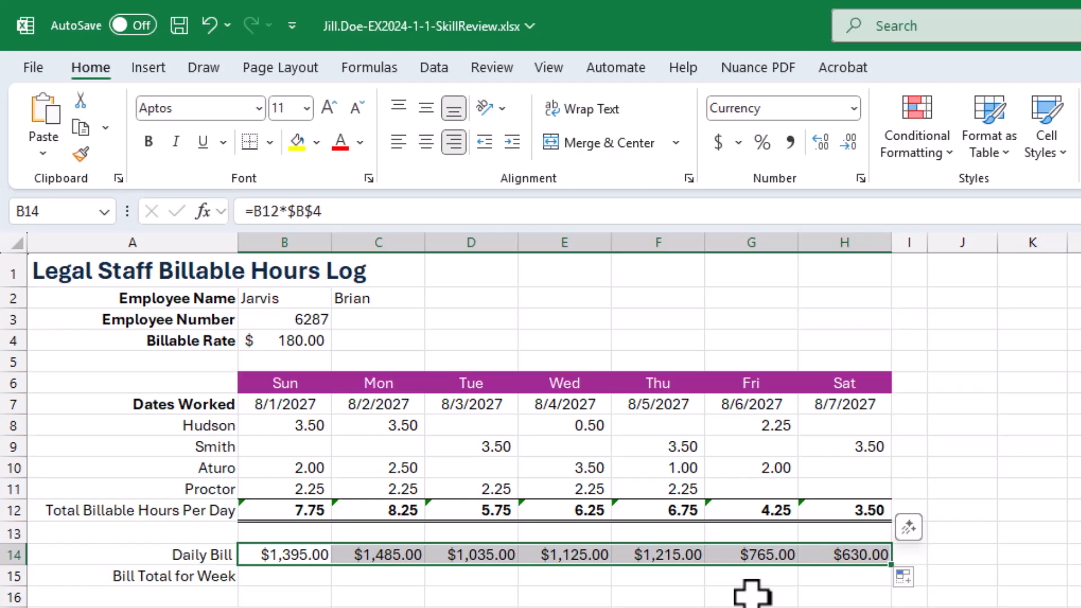
- Check the relative and absolute references in the copied Daily Bill formulas from D14 through G14
{"action": "left_click", "coordinate": [472, 557]}
{"action": "left_click", "coordinate": [593, 555]}
{"action": "left_click", "coordinate": [684, 555]}
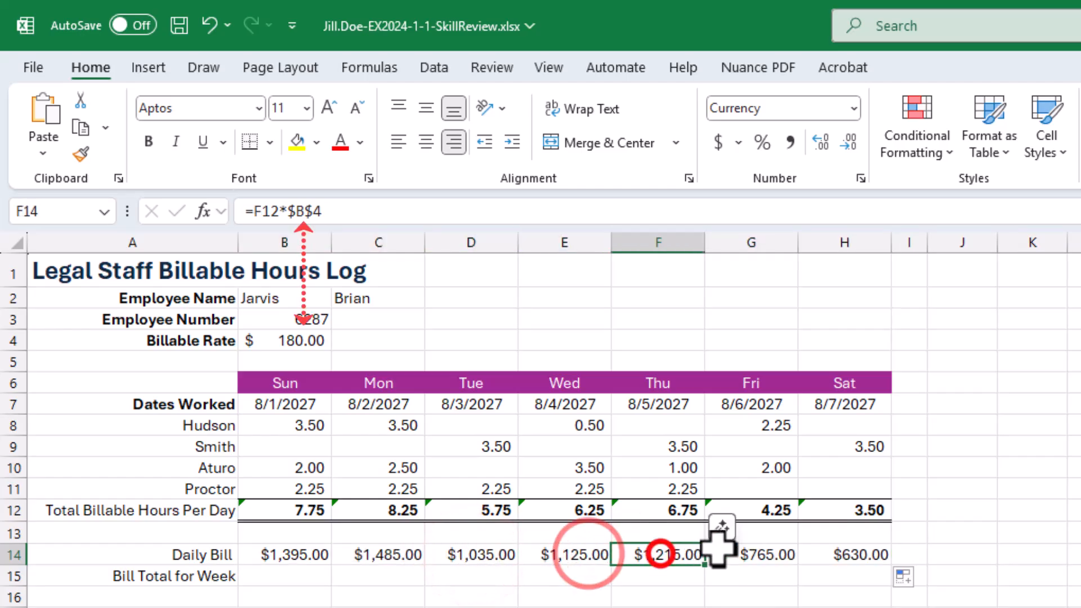
{"action": "left_click", "coordinate": [755, 553]}
{"action": "left_click", "coordinate": [477, 557]}
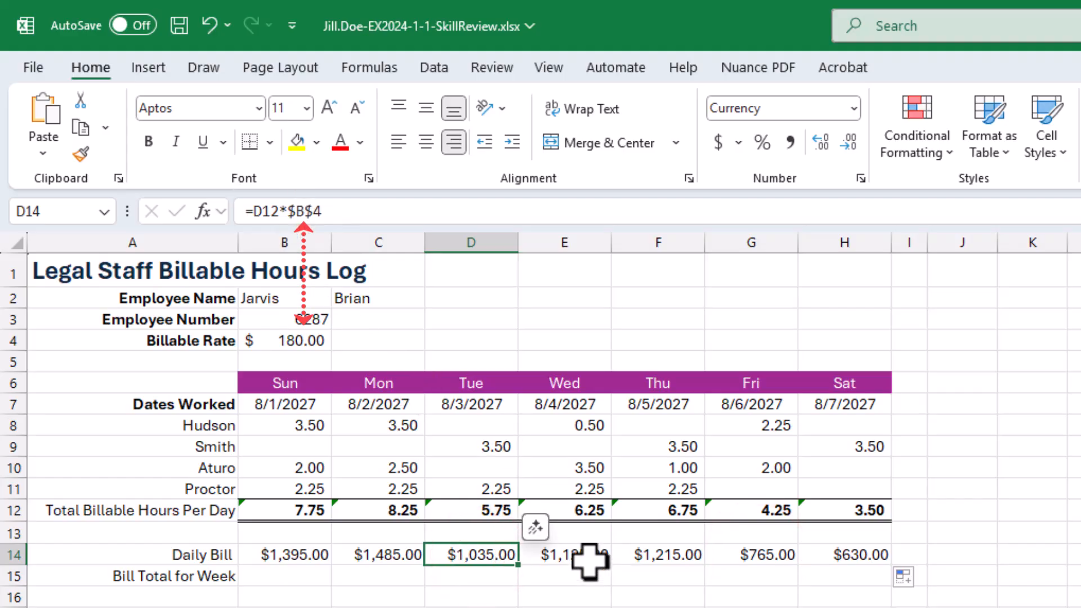
{"action": "left_click", "coordinate": [589, 557]}
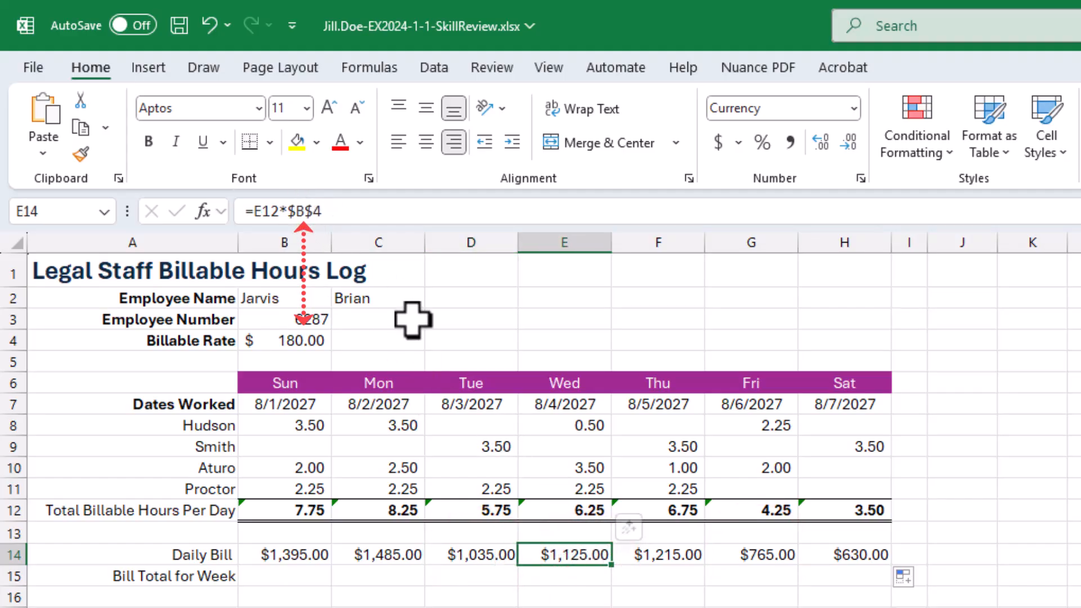
{"action": "left_click", "coordinate": [684, 557]}
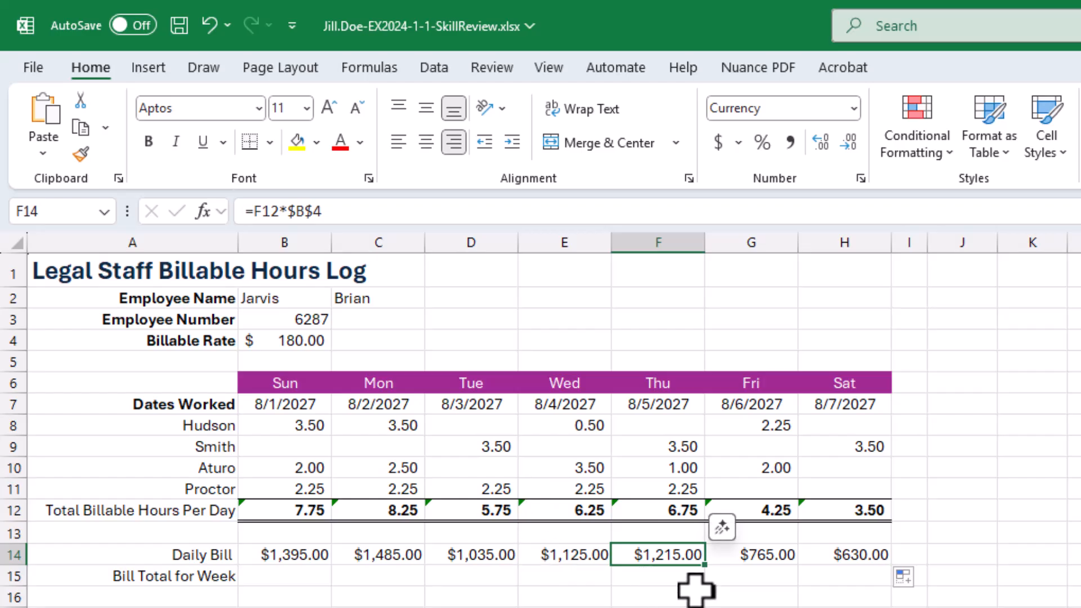
- Cycle the billable rate reference in F14's formula through mixed, relative and absolute forms, and enter it as $B$4
{"action": "left_click", "coordinate": [300, 214]}
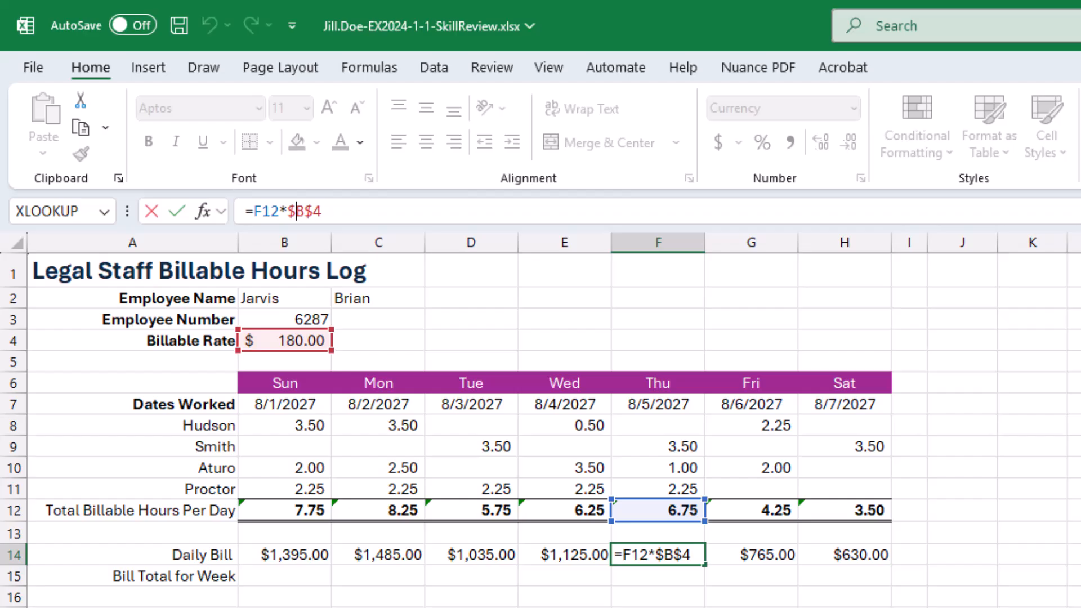
{"action": "key", "text": "F4"}
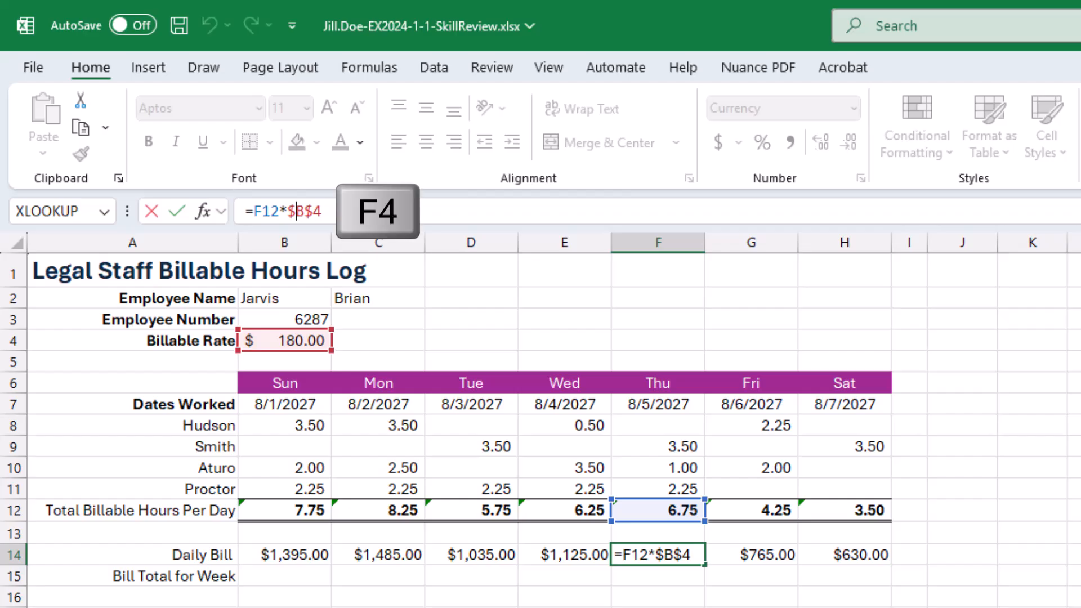
{"action": "key", "text": "F4"}
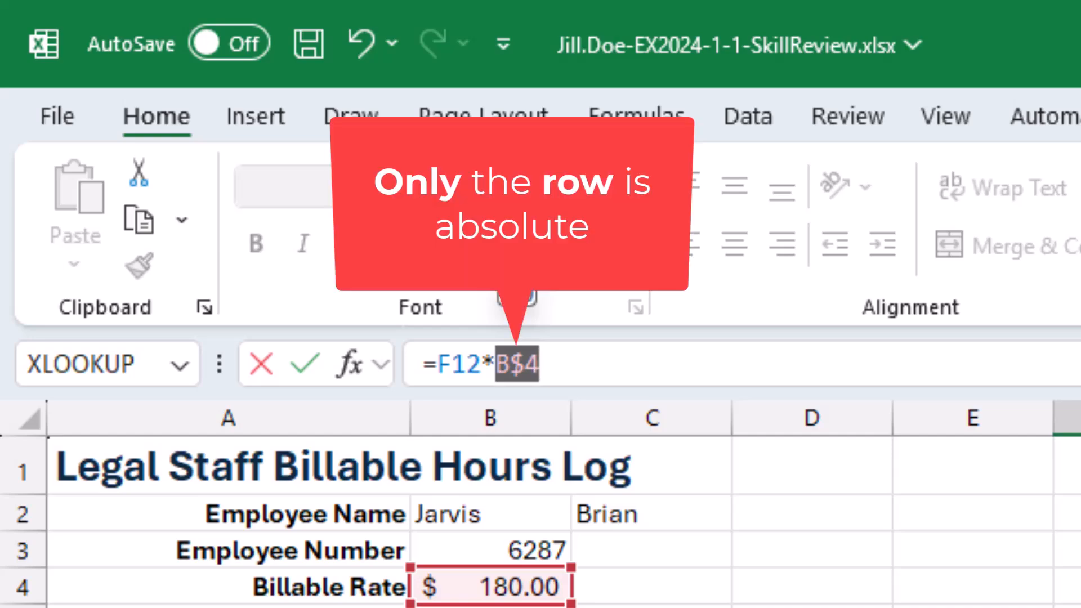
{"action": "key", "text": "F4"}
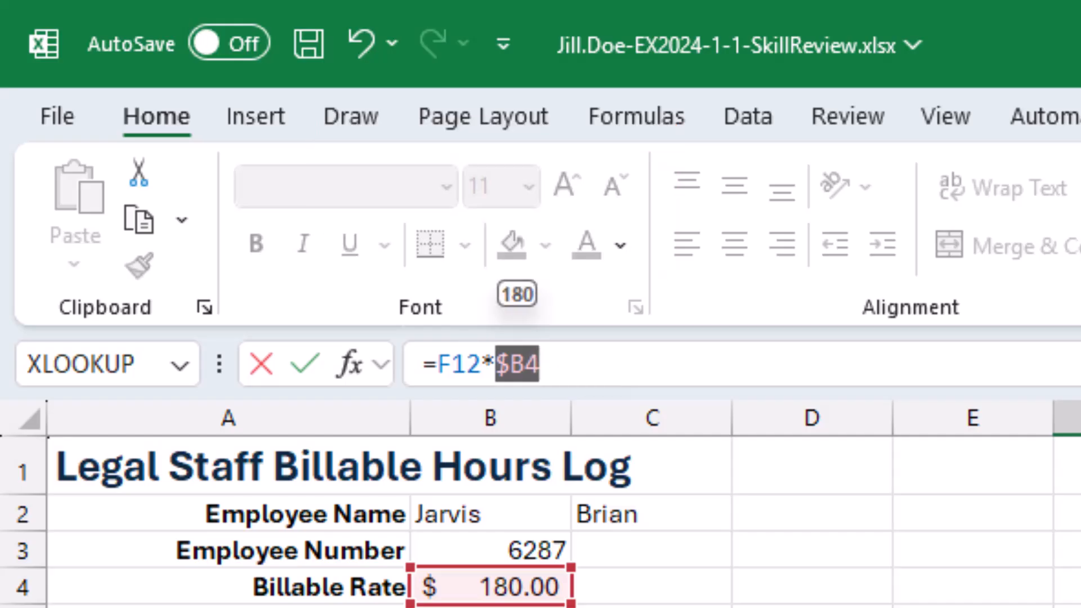
{"action": "key", "text": "F4"}
{"action": "key", "text": "F4"}
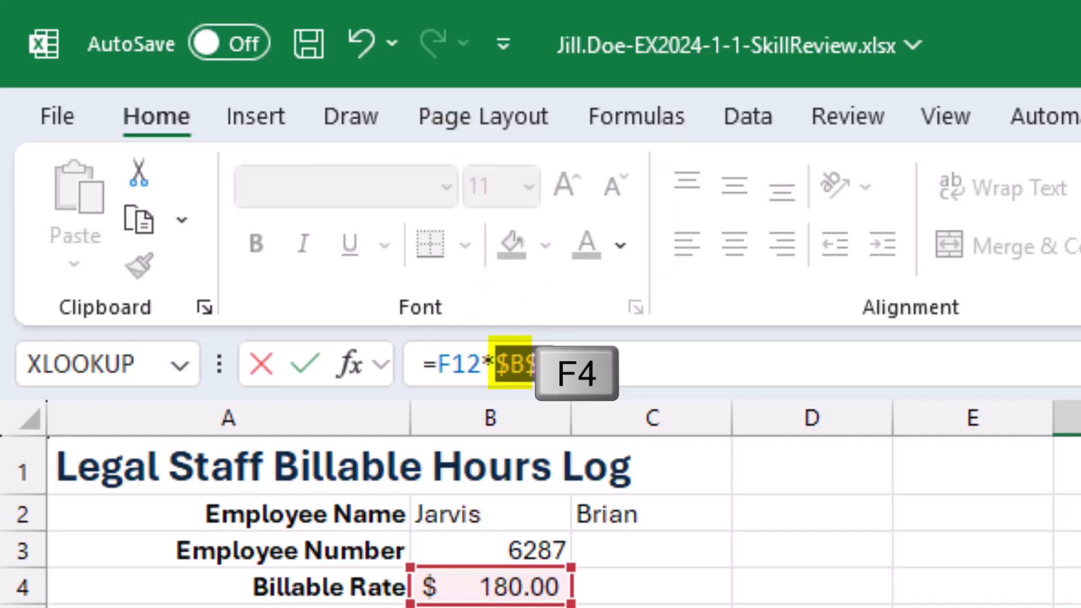
{"action": "key", "text": "F4"}
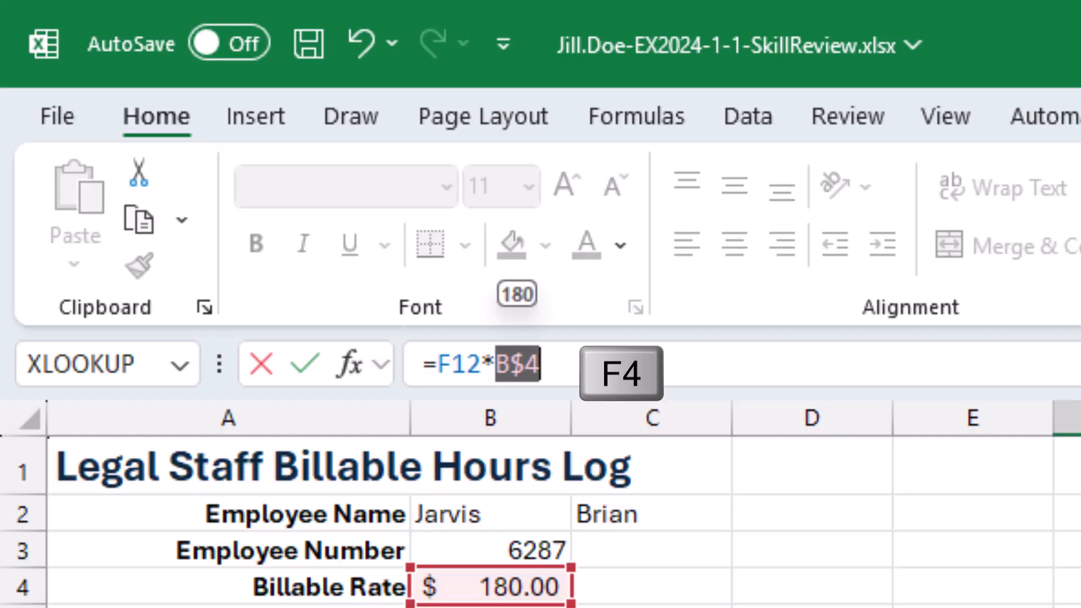
{"action": "key", "text": "F4"}
{"action": "key", "text": "F4"}
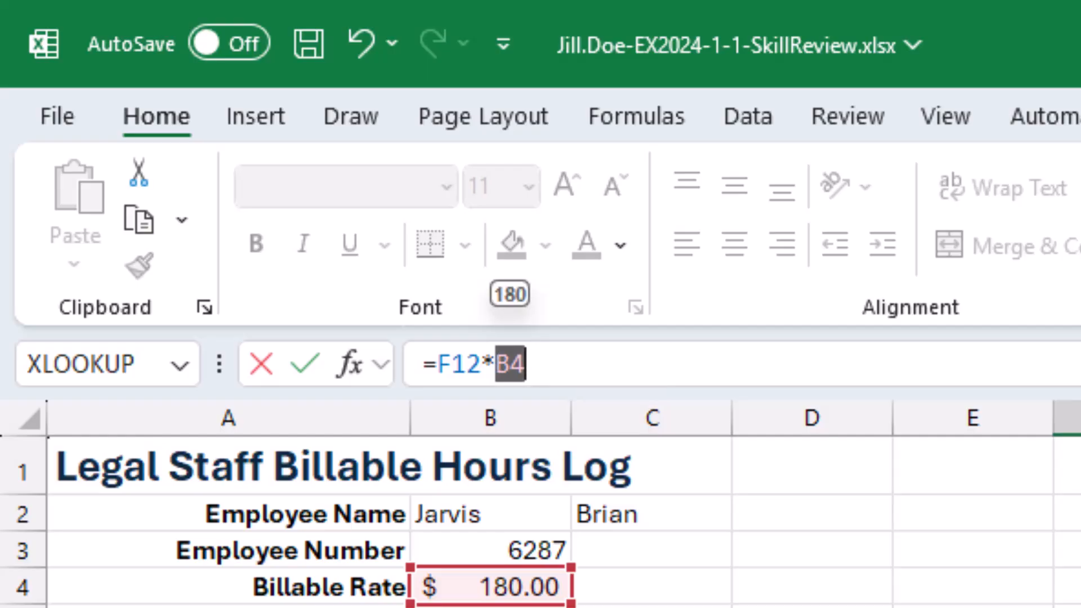
{"action": "key", "text": "F4"}
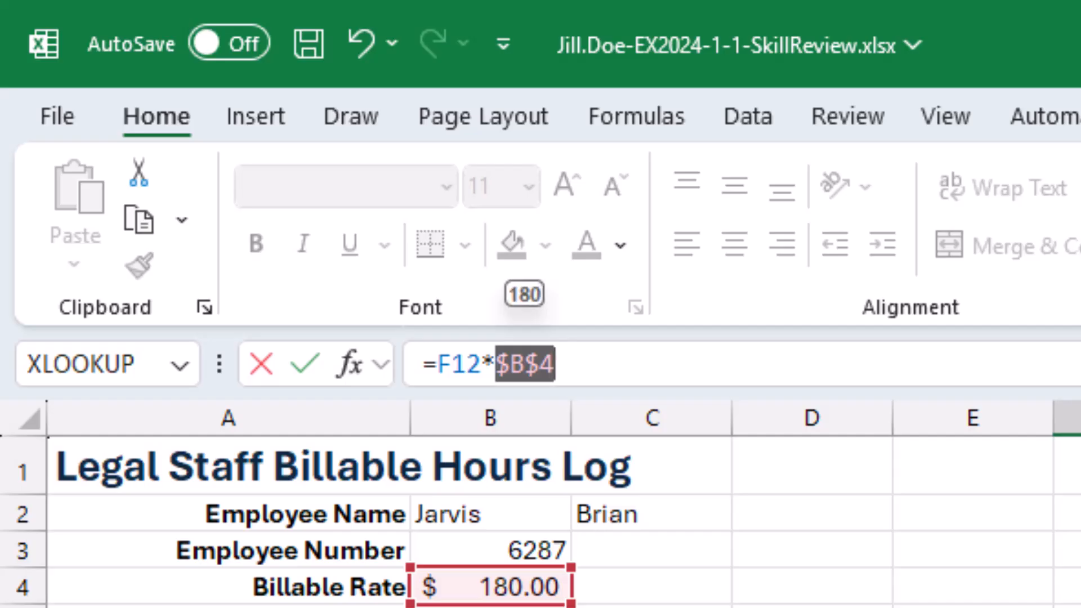
{"action": "key", "text": "F4"}
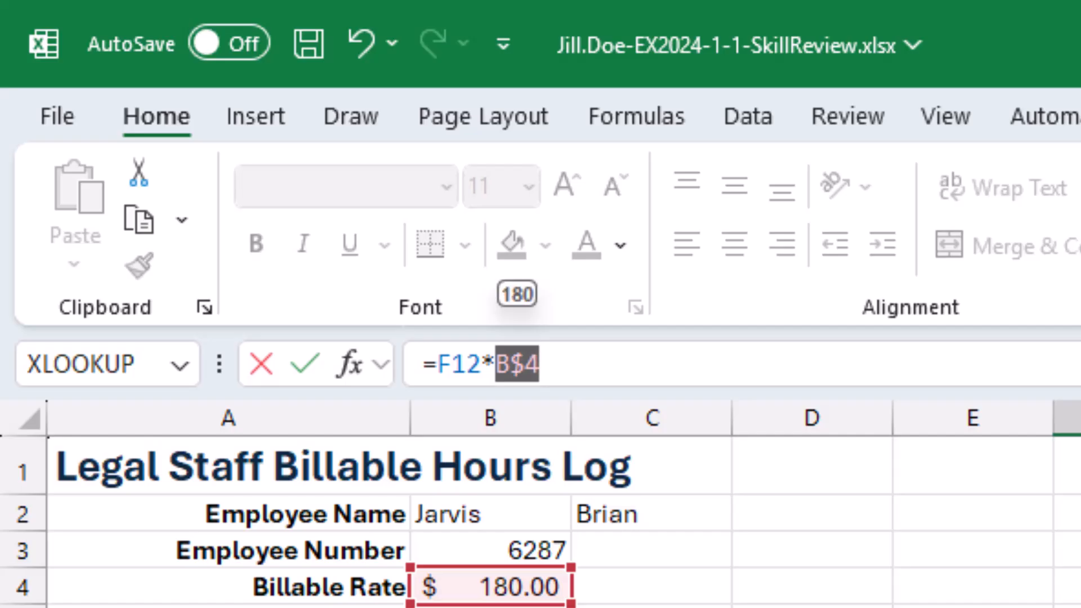
{"action": "key", "text": "F4"}
{"action": "key", "text": "F4"}
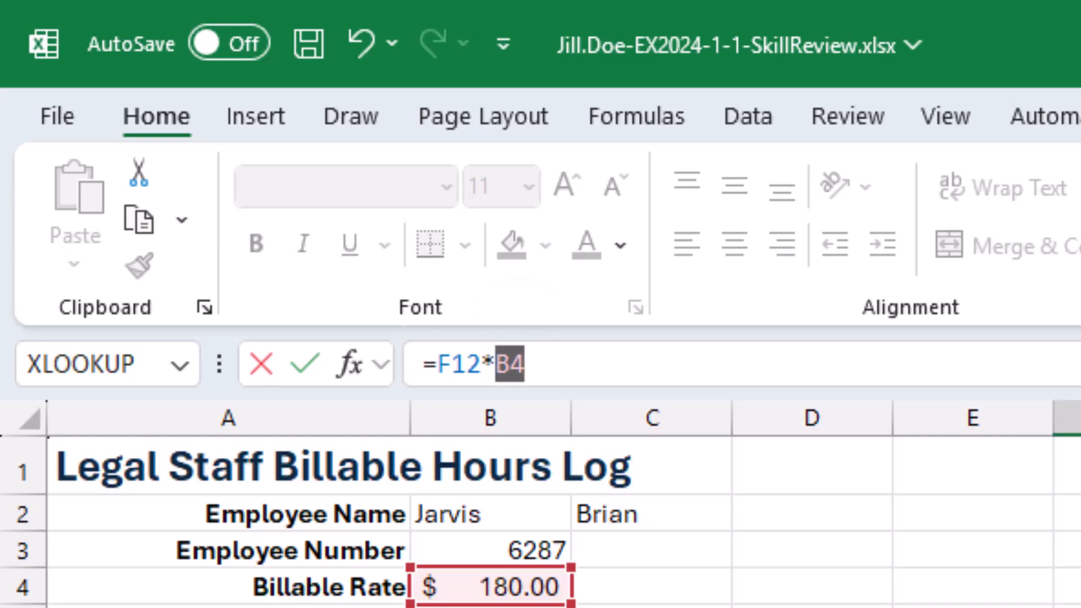
{"action": "key", "text": "F4"}
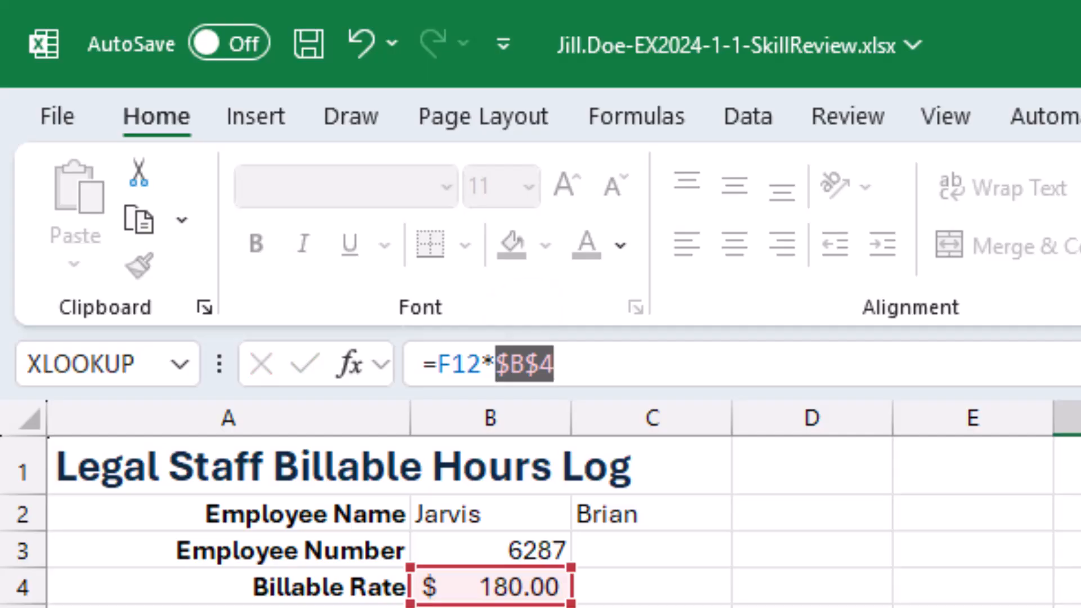
{"action": "key", "text": "Return"}
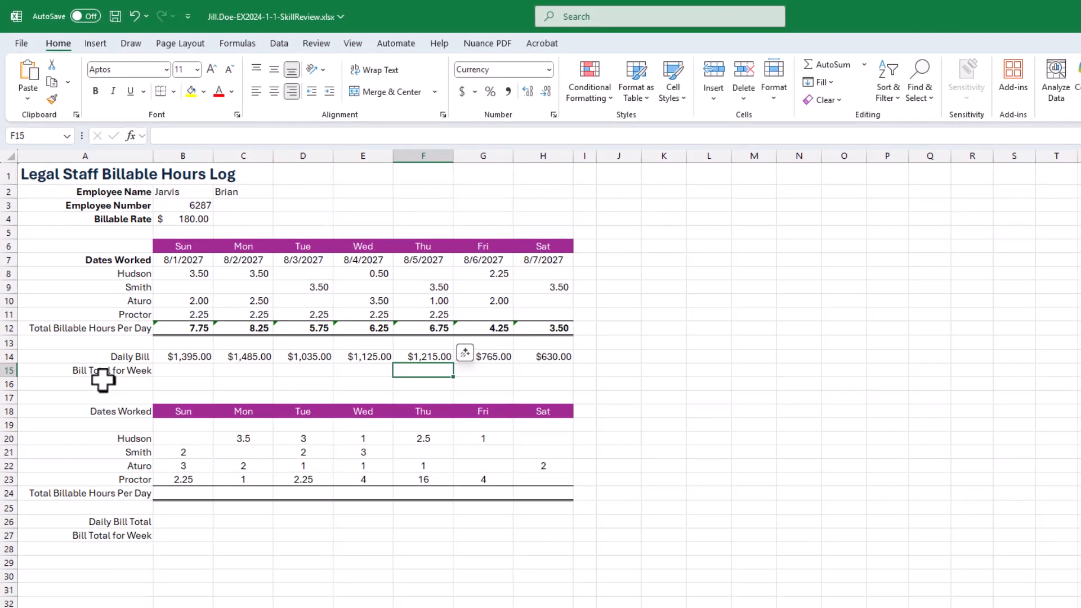
- Reselect Sunday's Daily Bill in B14, save the workbook, and bring the SIMnet instructions into view over Excel
{"action": "left_click", "coordinate": [187, 357]}
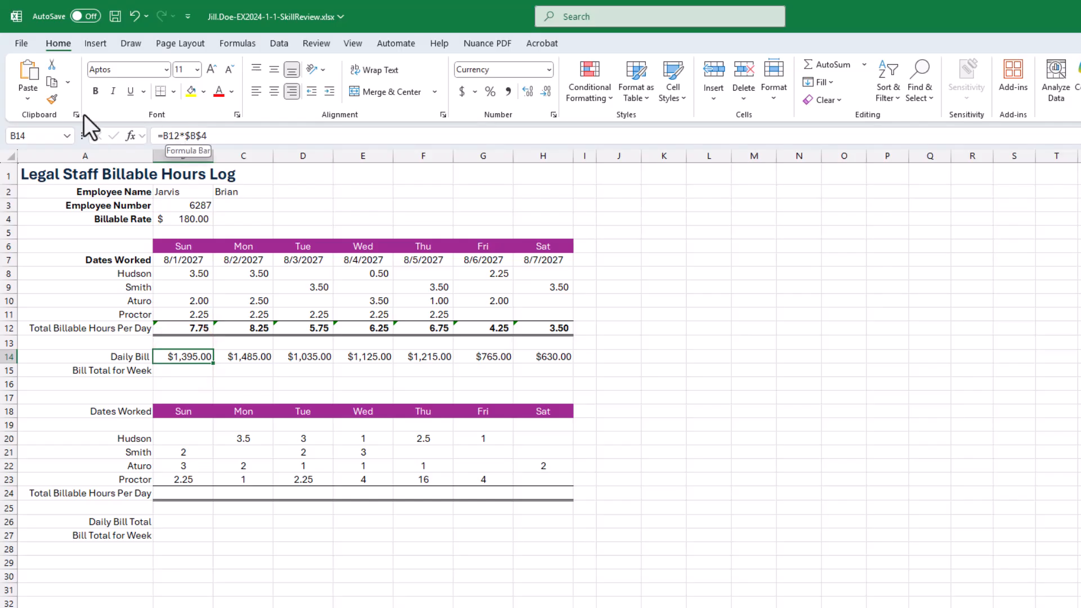
{"action": "left_click", "coordinate": [116, 16]}
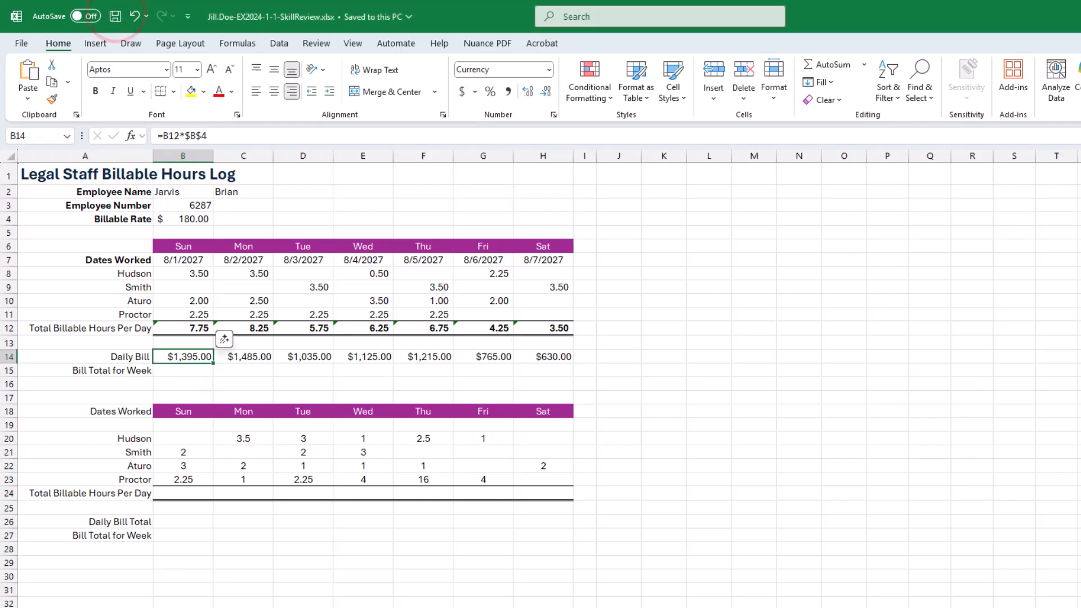
{"action": "key", "text": "alt+Tab"}
{"action": "left_click_drag", "start_coordinate": [893, 72], "coordinate": [596, 71]}
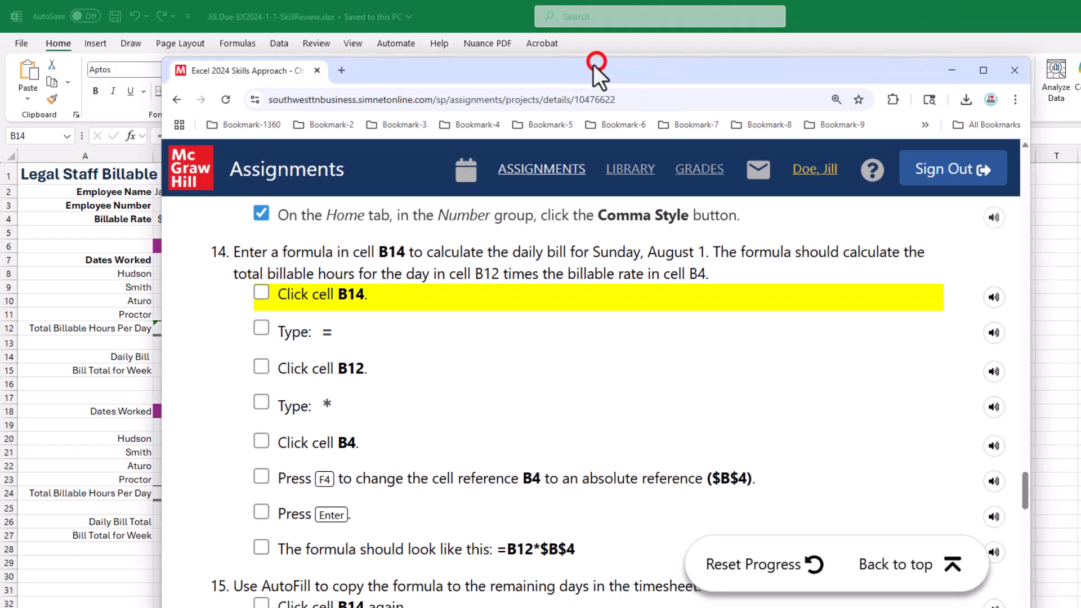
- Mark all eight items of instruction 14 as done and review instruction 15 about copying the formula with AutoFill
{"action": "left_click", "coordinate": [262, 292]}
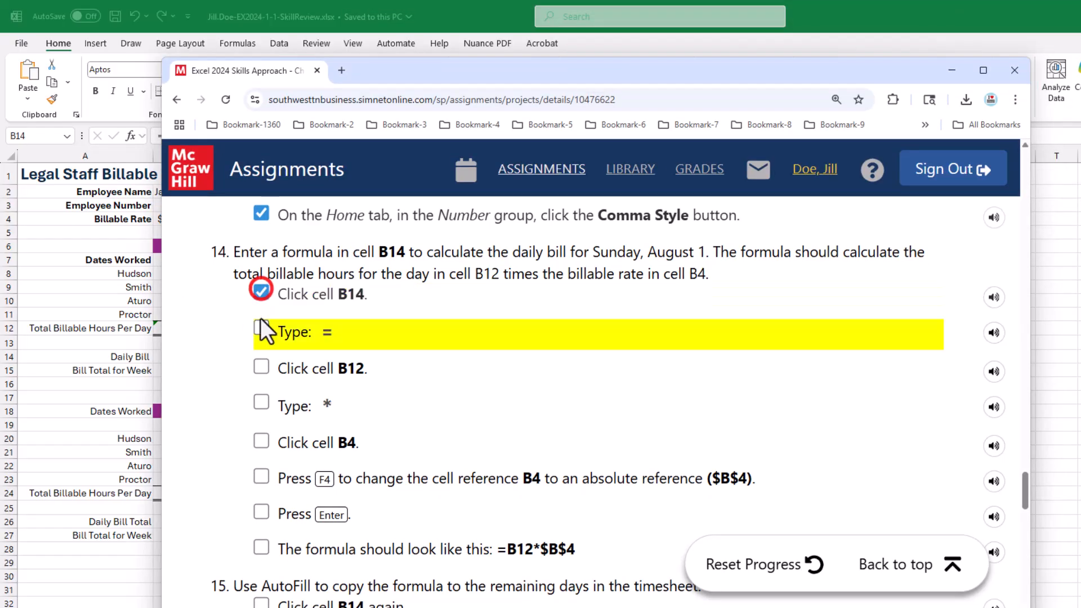
{"action": "left_click", "coordinate": [262, 329]}
{"action": "left_click", "coordinate": [261, 369]}
{"action": "left_click", "coordinate": [261, 403]}
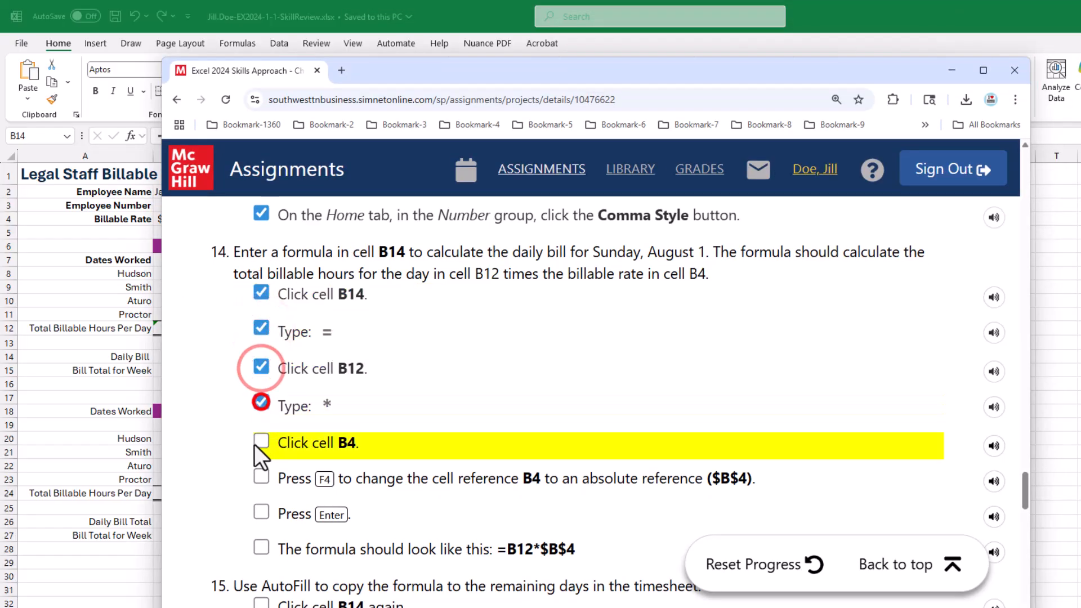
{"action": "left_click", "coordinate": [261, 441]}
{"action": "left_click", "coordinate": [262, 478]}
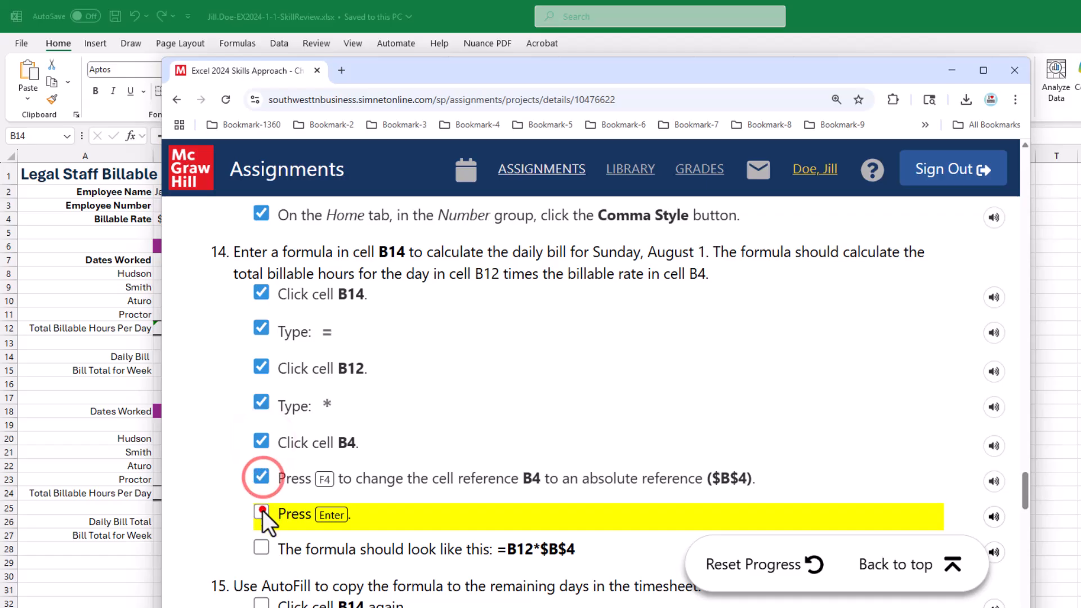
{"action": "left_click", "coordinate": [261, 513]}
{"action": "left_click", "coordinate": [261, 546]}
{"action": "scroll", "coordinate": [366, 437], "scroll_direction": "down", "scroll_amount": 3}
{"action": "scroll", "coordinate": [362, 437], "scroll_direction": "down", "scroll_amount": 3}
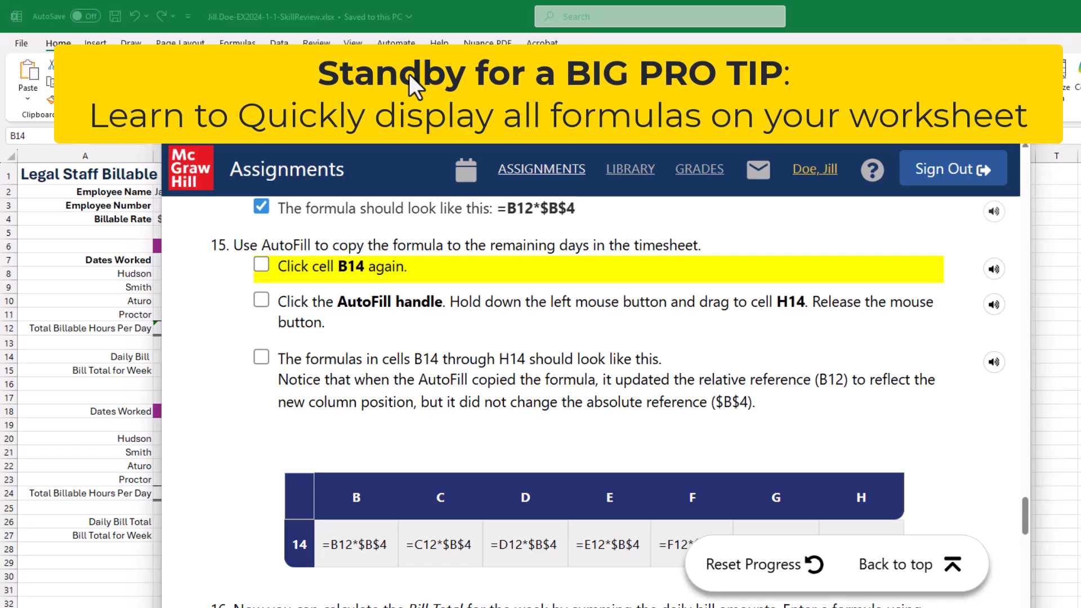
- Uncover the Excel timesheet and inspect the Daily Bill formula in B14
{"action": "key", "text": "alt+Tab"}
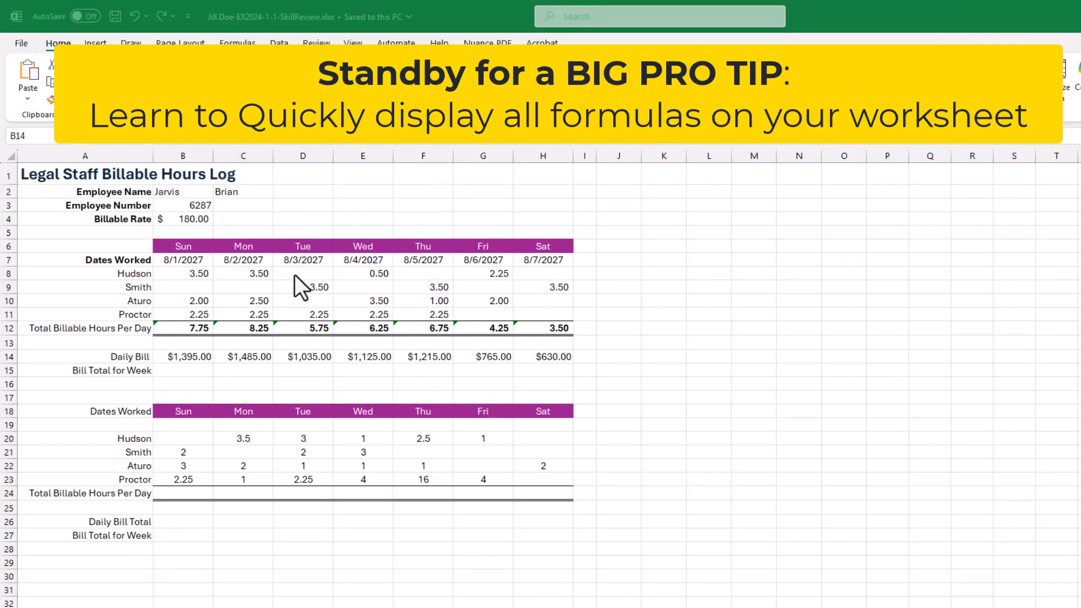
{"action": "left_click_drag", "start_coordinate": [1080, 79], "coordinate": [628, 118]}
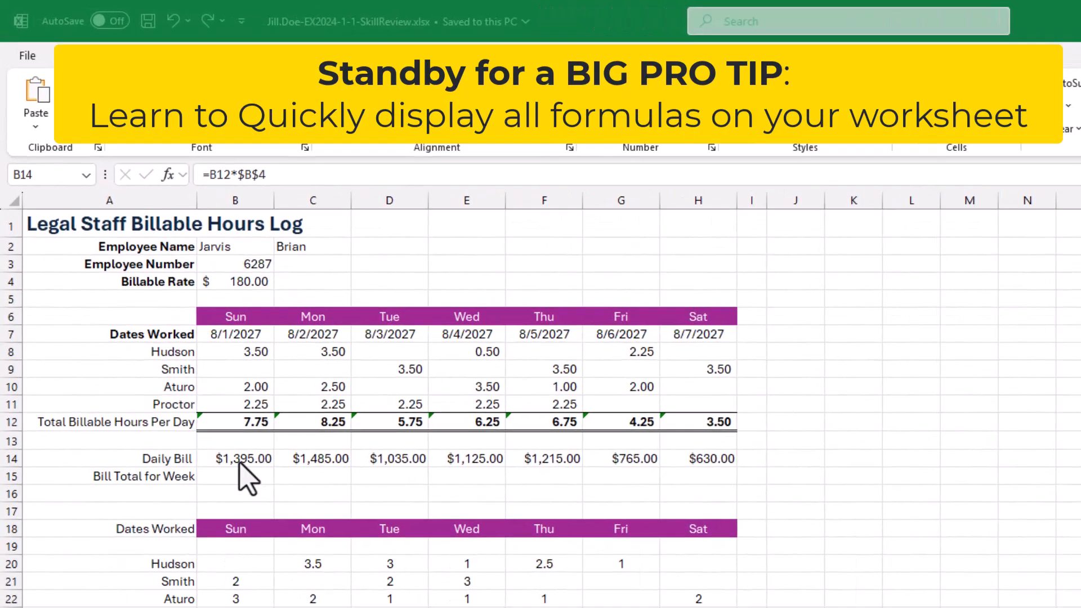
{"action": "left_click", "coordinate": [186, 357]}
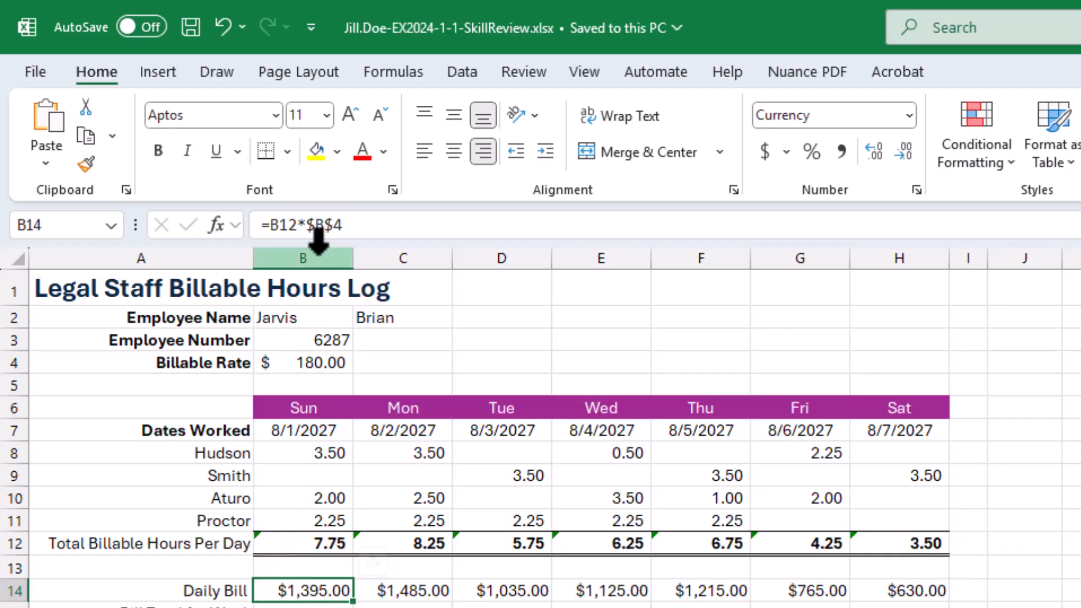
- Inspect the Daily Bill formula in C14, and switch the whole worksheet to displaying formulas and back to results
{"action": "left_click", "coordinate": [422, 584]}
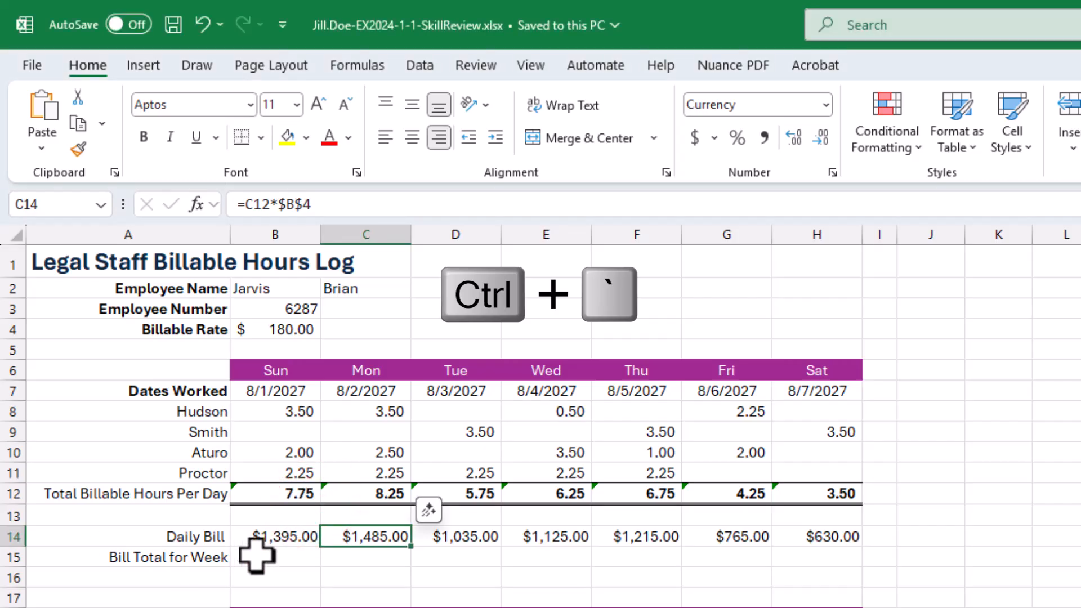
{"action": "key", "text": "ctrl+grave"}
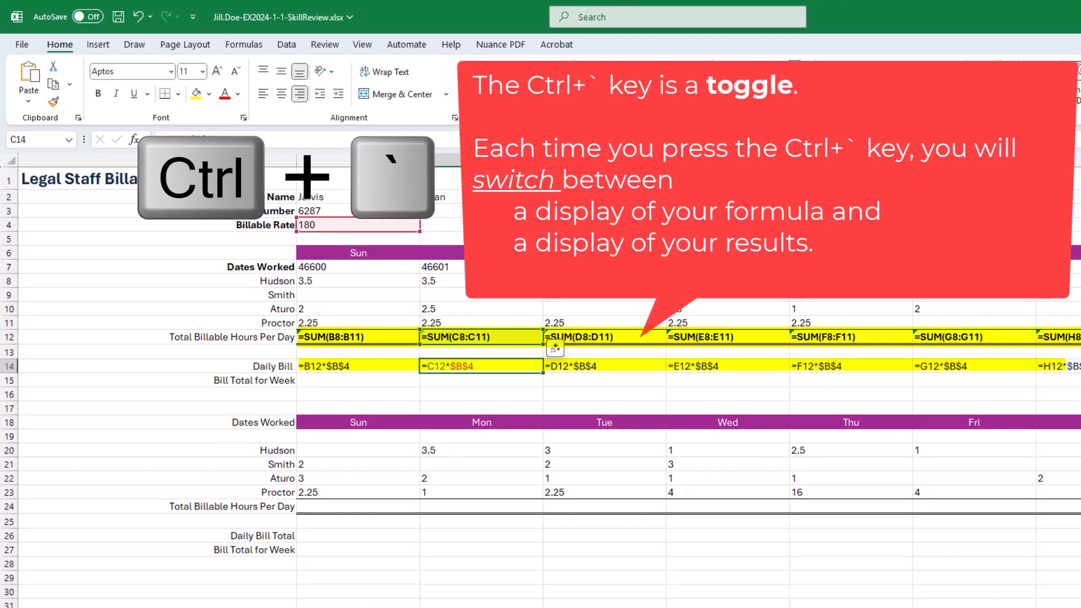
{"action": "key", "text": "ctrl+grave"}
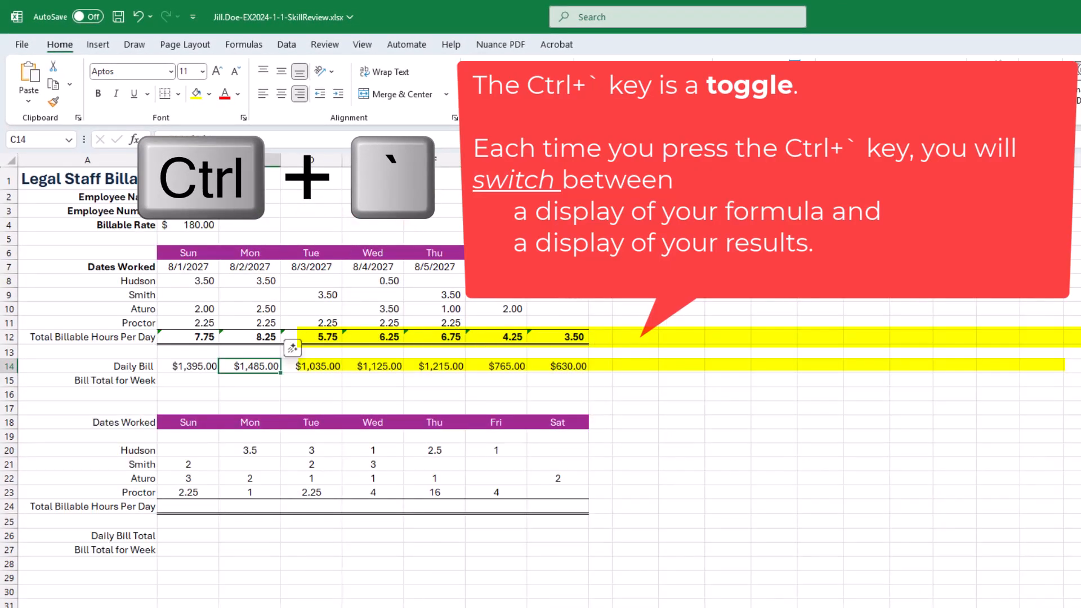
- Switch the worksheet between displaying formulas and results, and reselect Monday's Daily Bill in C14
{"action": "key", "text": "ctrl+grave"}
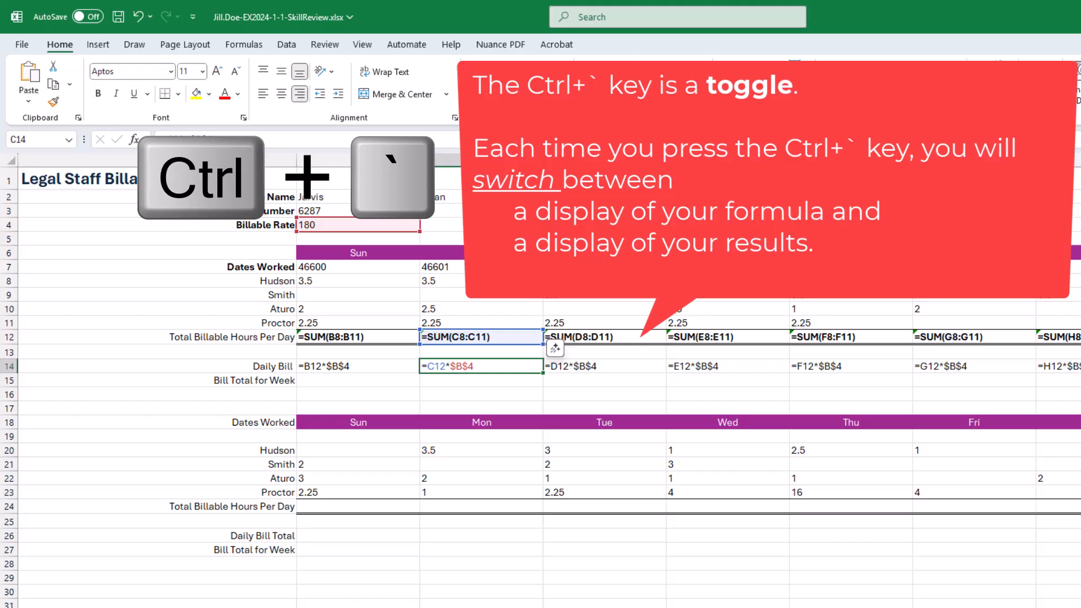
{"action": "key", "text": "ctrl+grave"}
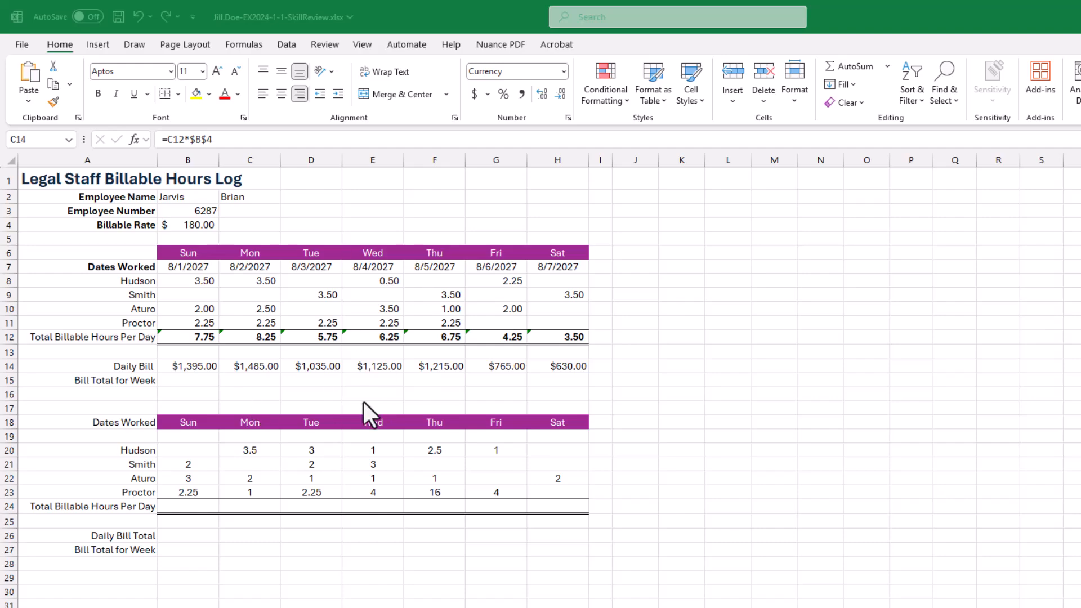
{"action": "left_click", "coordinate": [268, 372]}
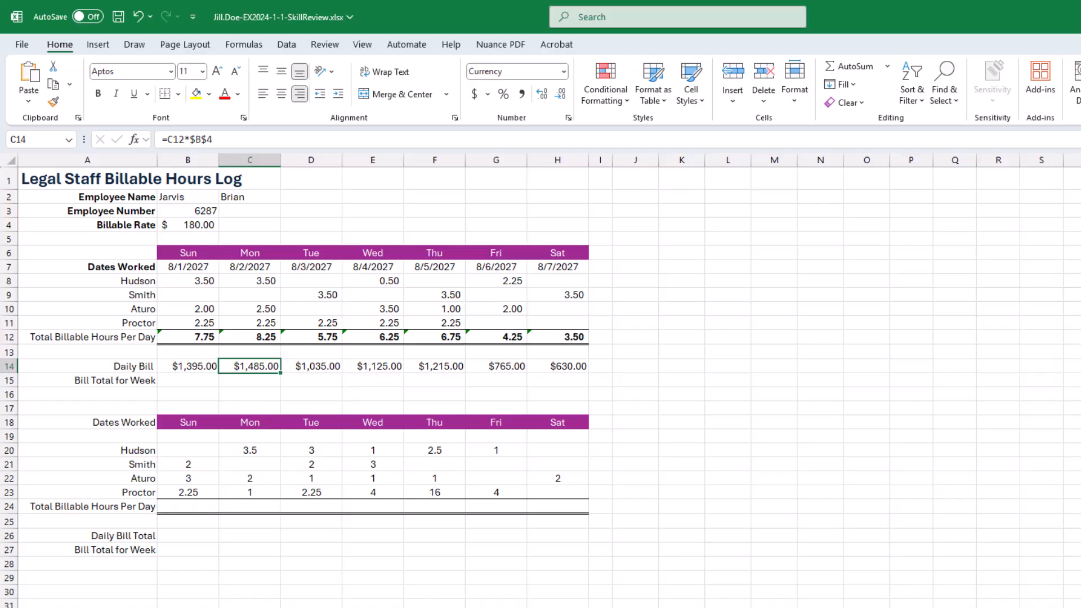
- Display the worksheet's formulas, inspect the copied Daily Bill formulas in D14, E14 and F14, and return to displaying results
{"action": "key", "text": "ctrl+grave"}
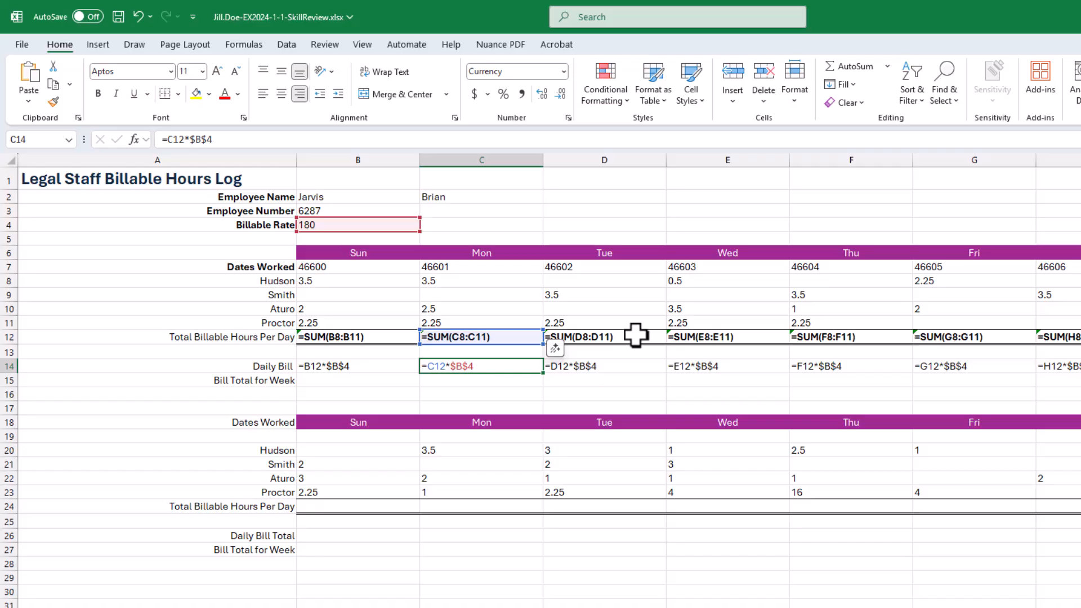
{"action": "left_click", "coordinate": [595, 366]}
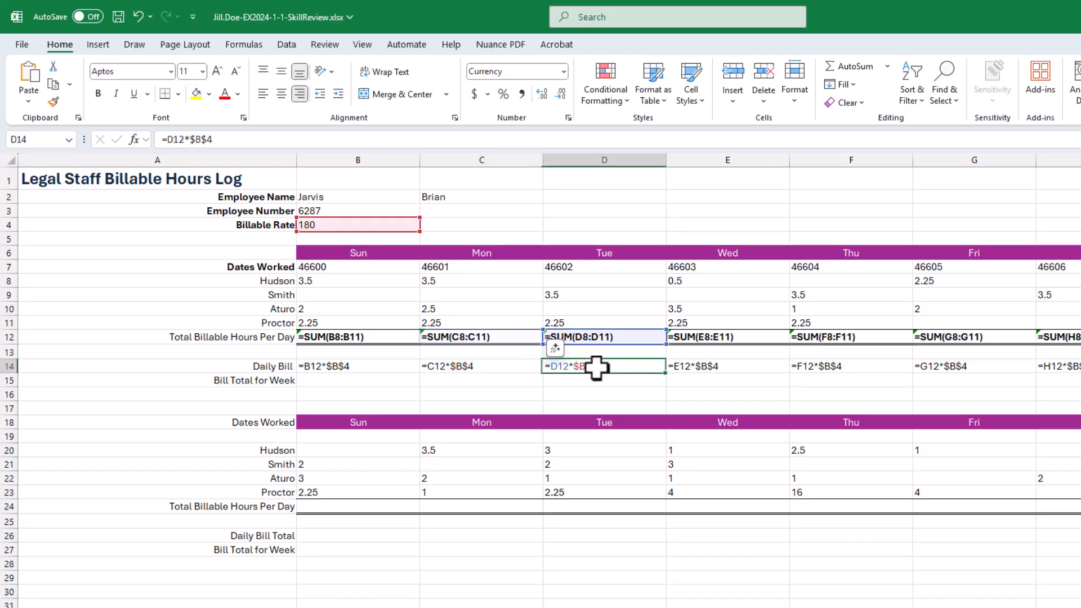
{"action": "left_click", "coordinate": [721, 366]}
{"action": "left_click", "coordinate": [852, 365]}
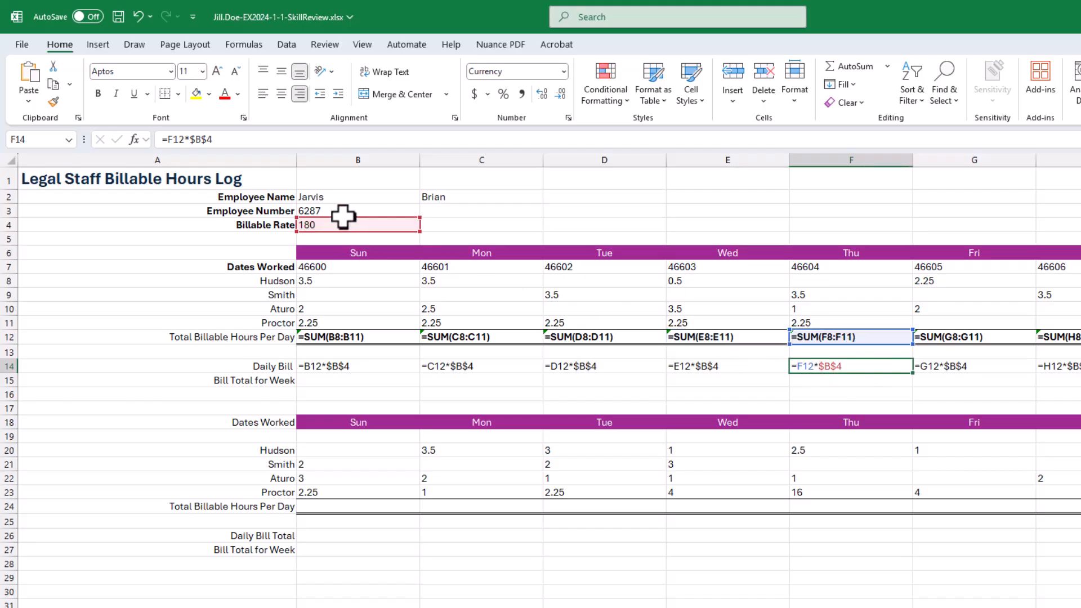
{"action": "left_click", "coordinate": [584, 372]}
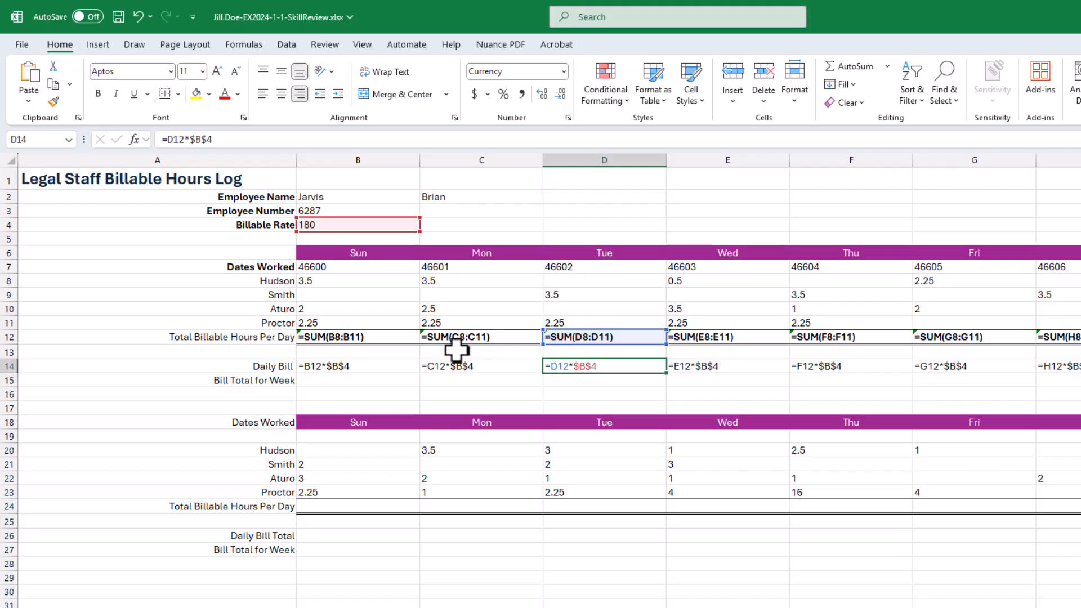
{"action": "key", "text": "ctrl+grave"}
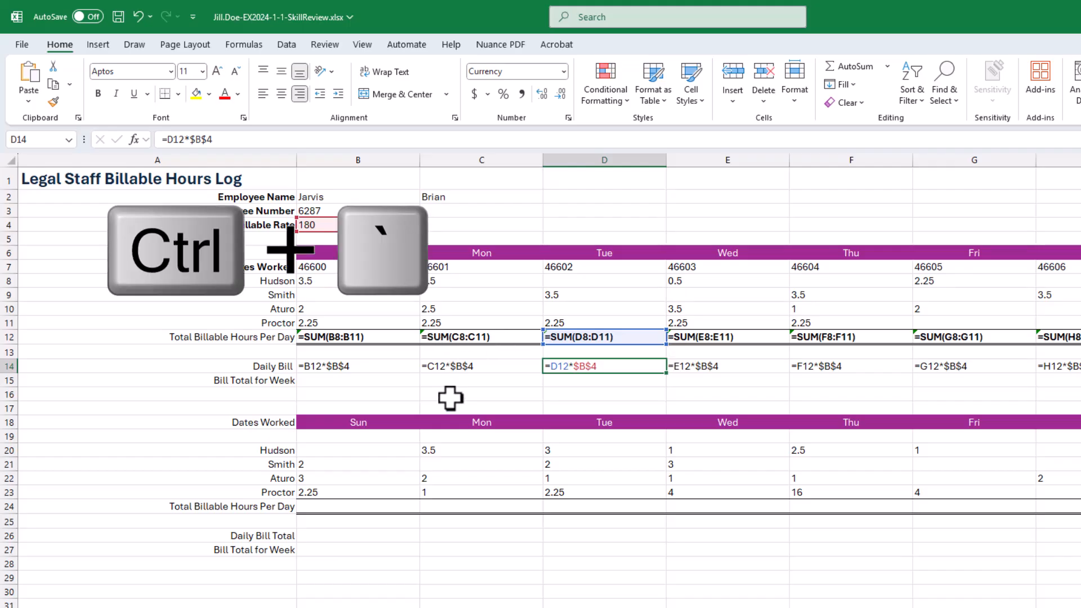
{"action": "key", "text": "ctrl+grave"}
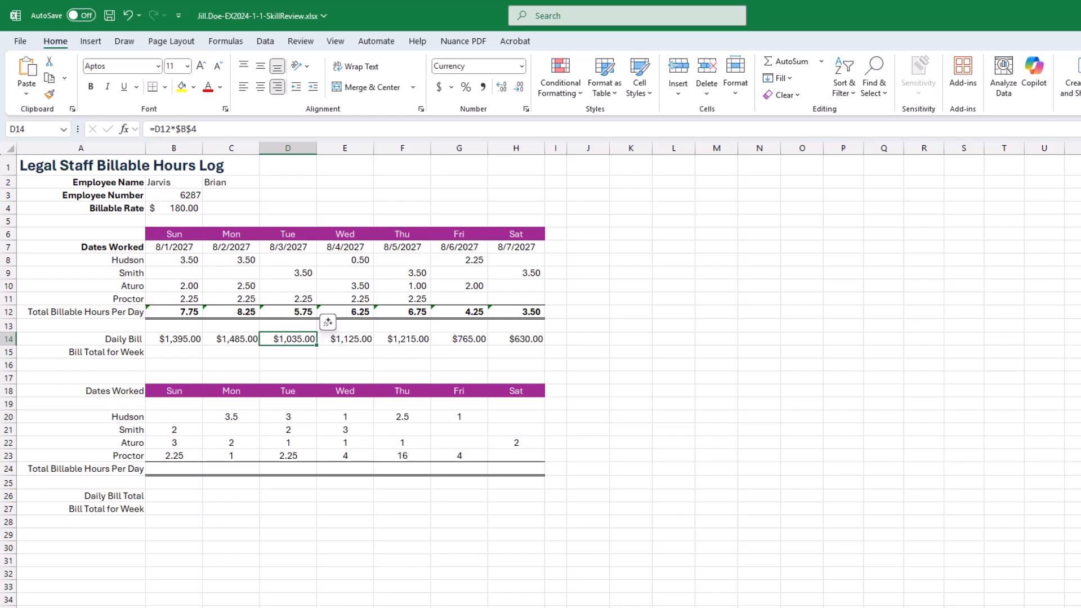
- Bring up the SIMnet instructions in the browser and mark all three items of instruction 15 as done
{"action": "key", "text": "alt+Tab"}
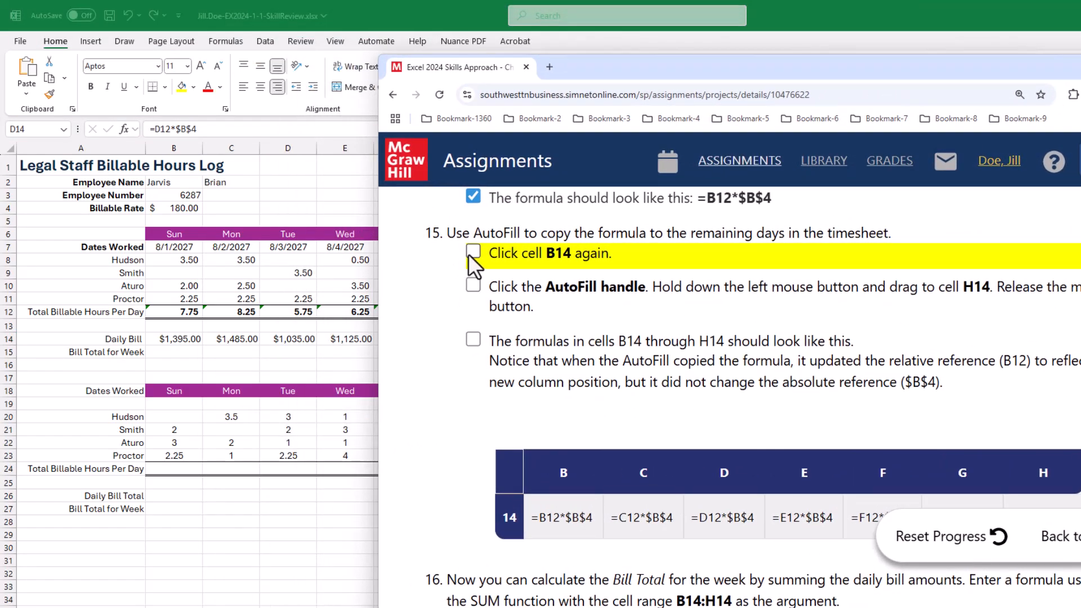
{"action": "left_click", "coordinate": [471, 253]}
{"action": "left_click", "coordinate": [475, 284]}
{"action": "left_click", "coordinate": [473, 339]}
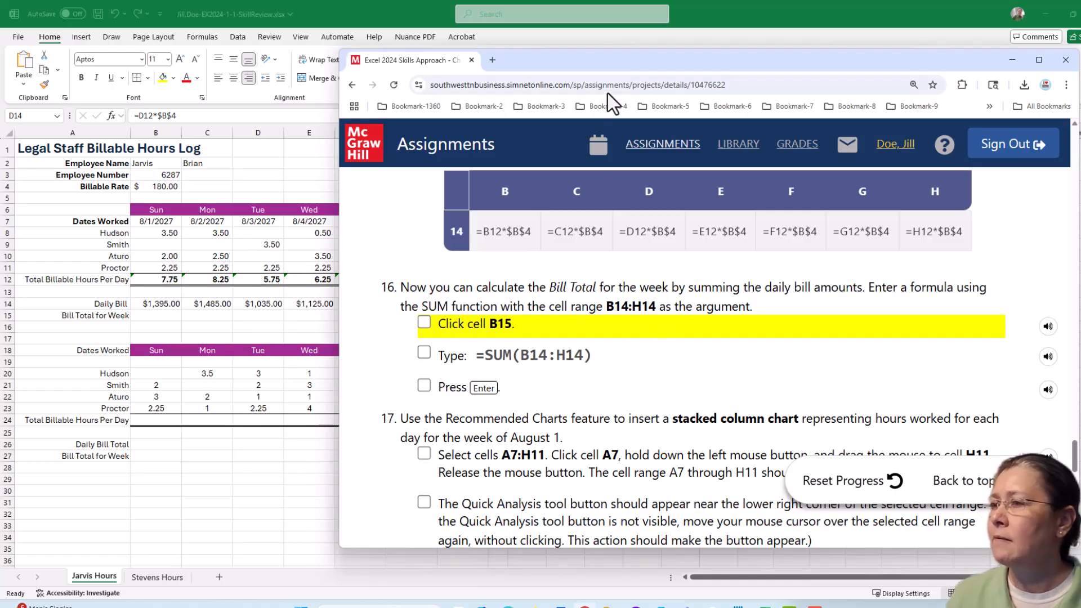
- Move the instructions aside to uncover the Excel timesheet and select the Bill Total for Week cell B15
{"action": "left_click_drag", "start_coordinate": [585, 60], "coordinate": [1080, 62]}
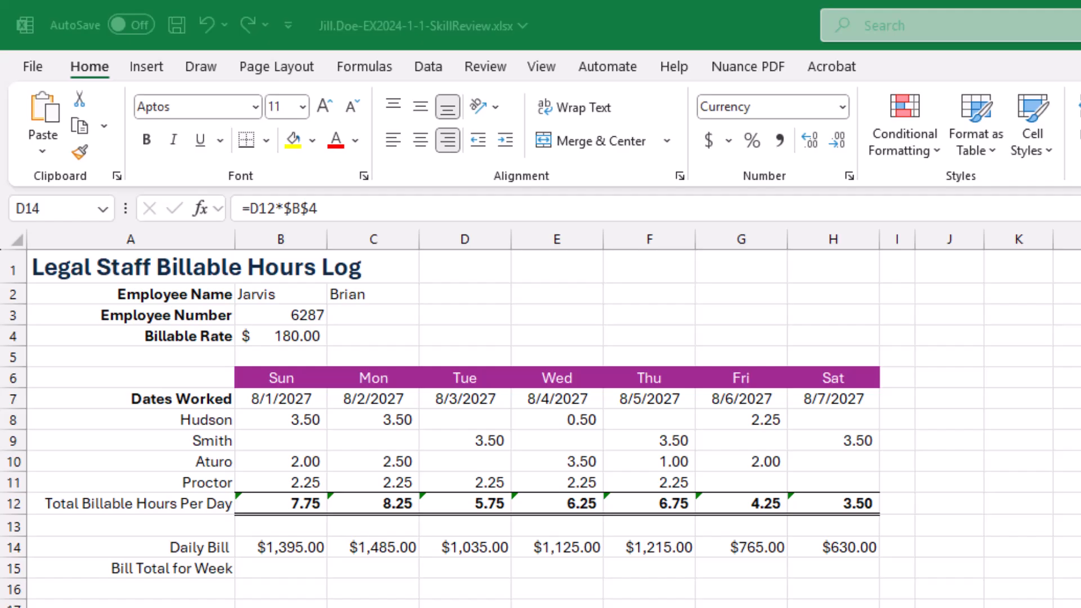
{"action": "left_click", "coordinate": [283, 570]}
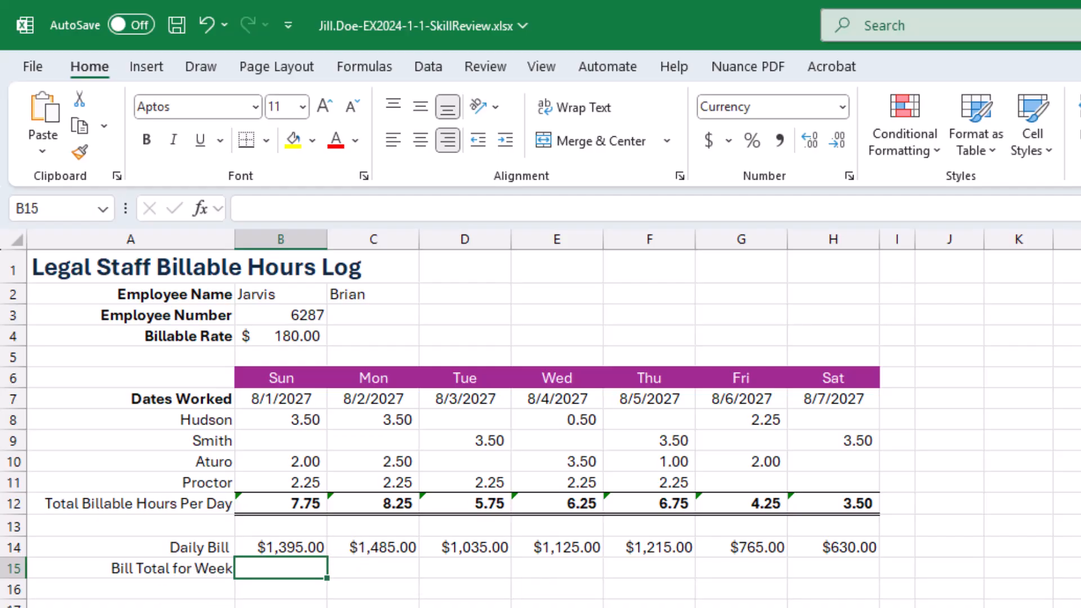
{"action": "type", "text": "="}
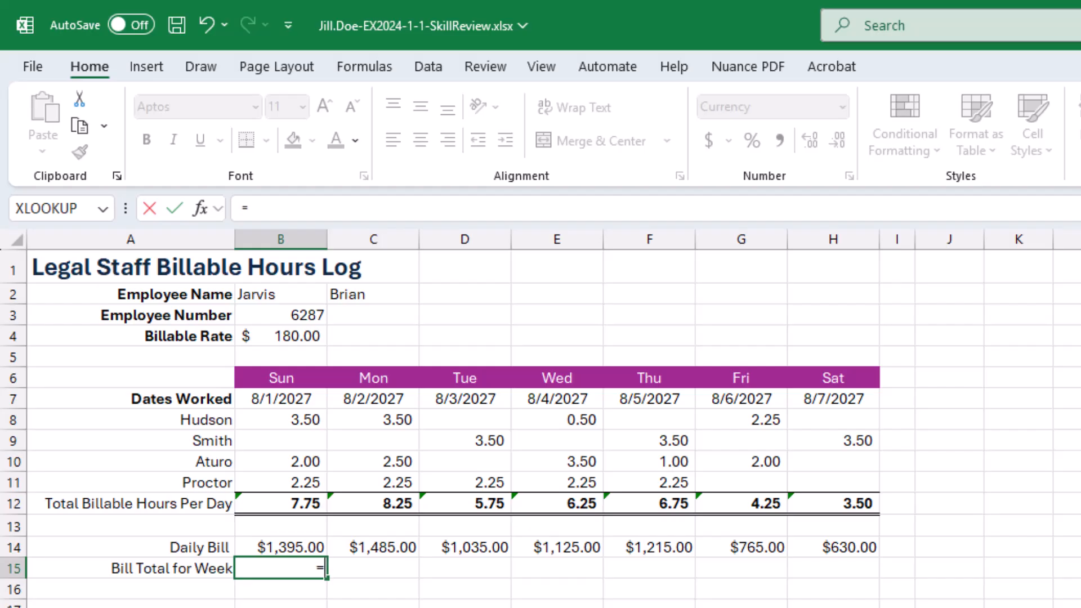
{"action": "type", "text": "su"}
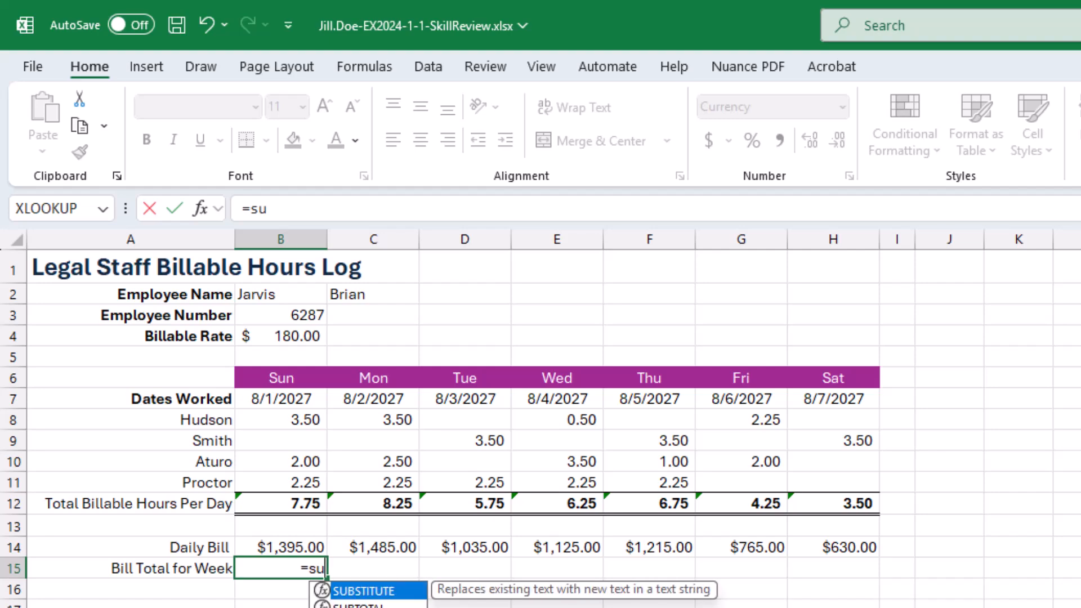
{"action": "type", "text": "m"}
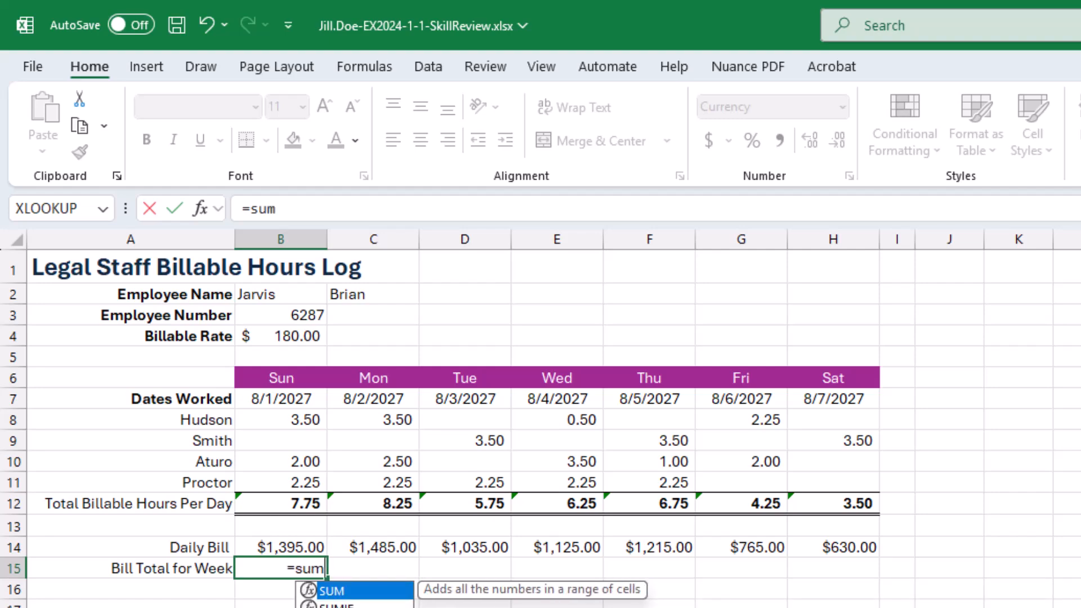
{"action": "key", "text": "Escape"}
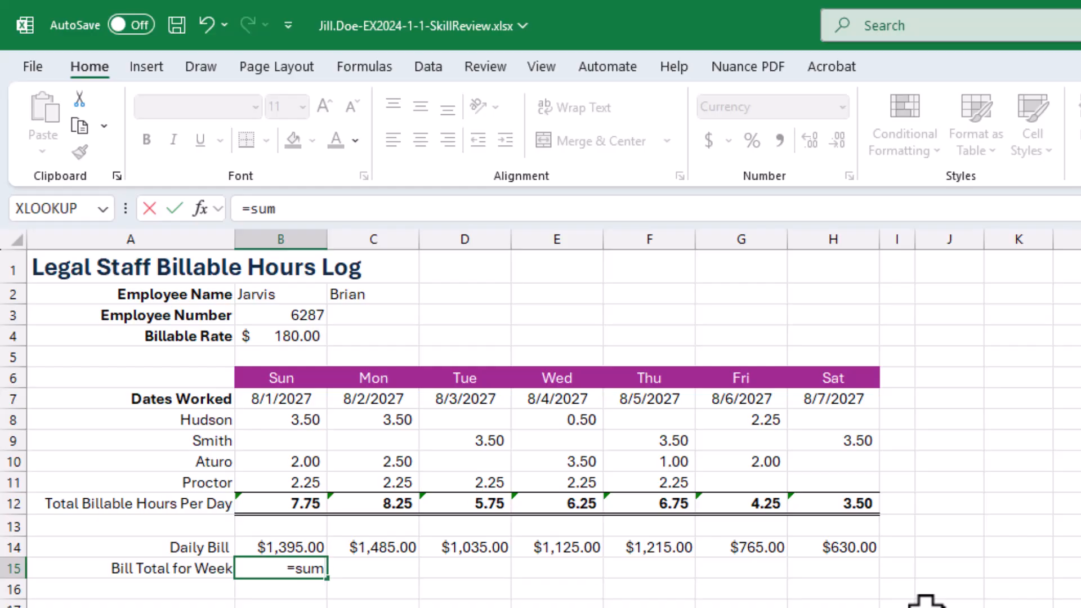
{"action": "left_click", "coordinate": [151, 209]}
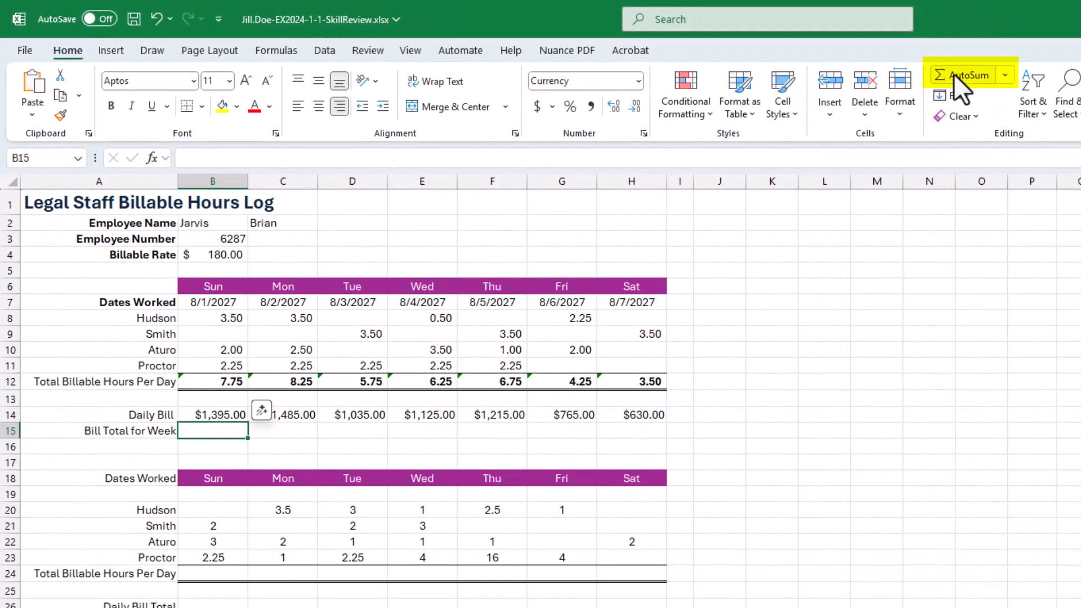
- Try totalling the Daily Bill range B14:H14 in B15 with AutoSum and undo the entry
{"action": "left_click", "coordinate": [954, 75]}
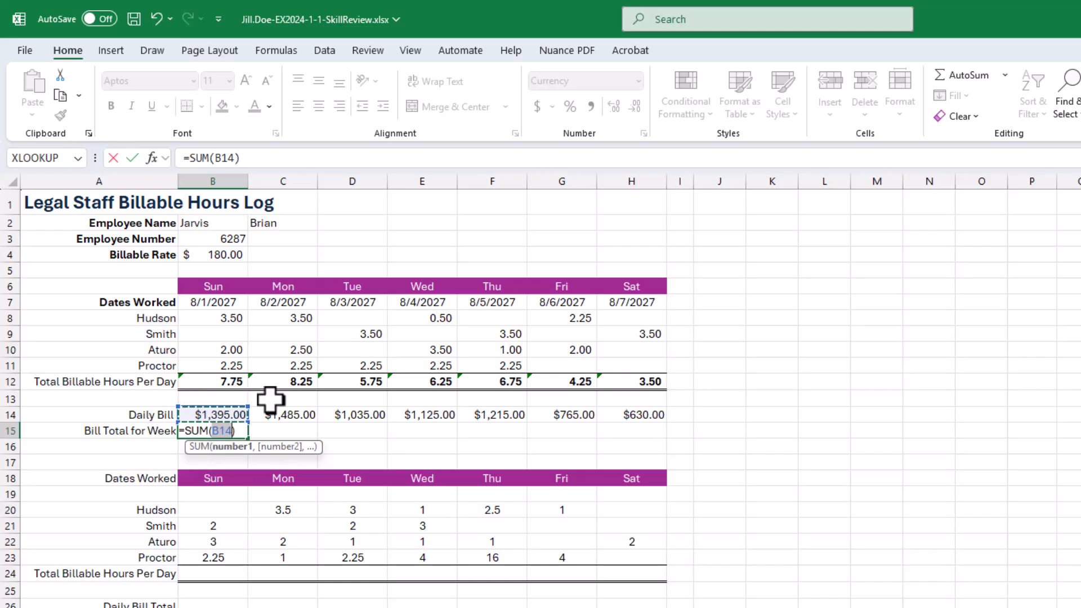
{"action": "left_click", "coordinate": [651, 414], "text": "shift"}
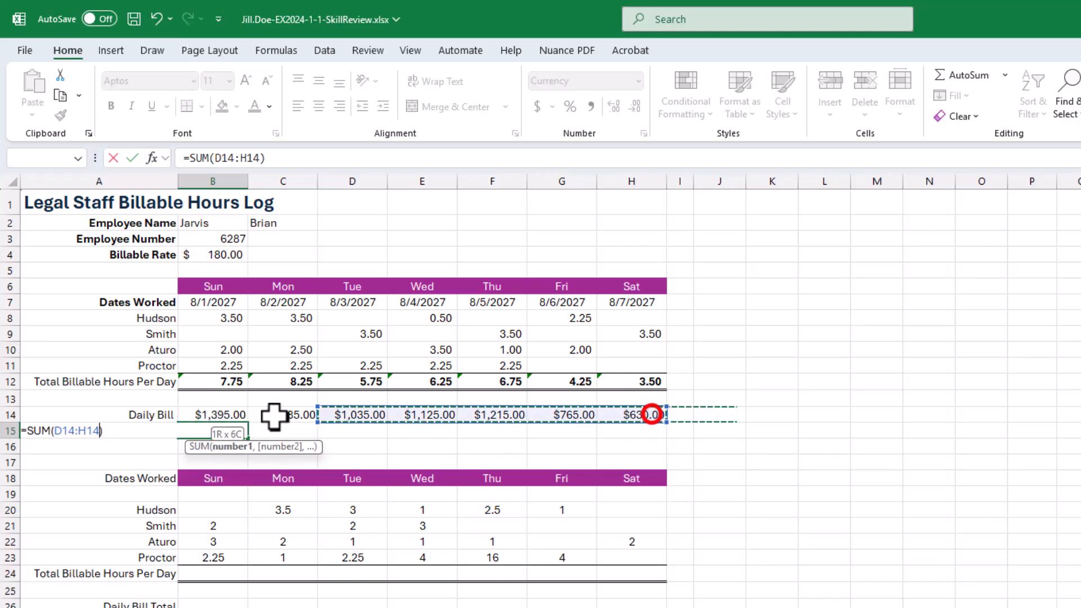
{"action": "key", "text": "Return"}
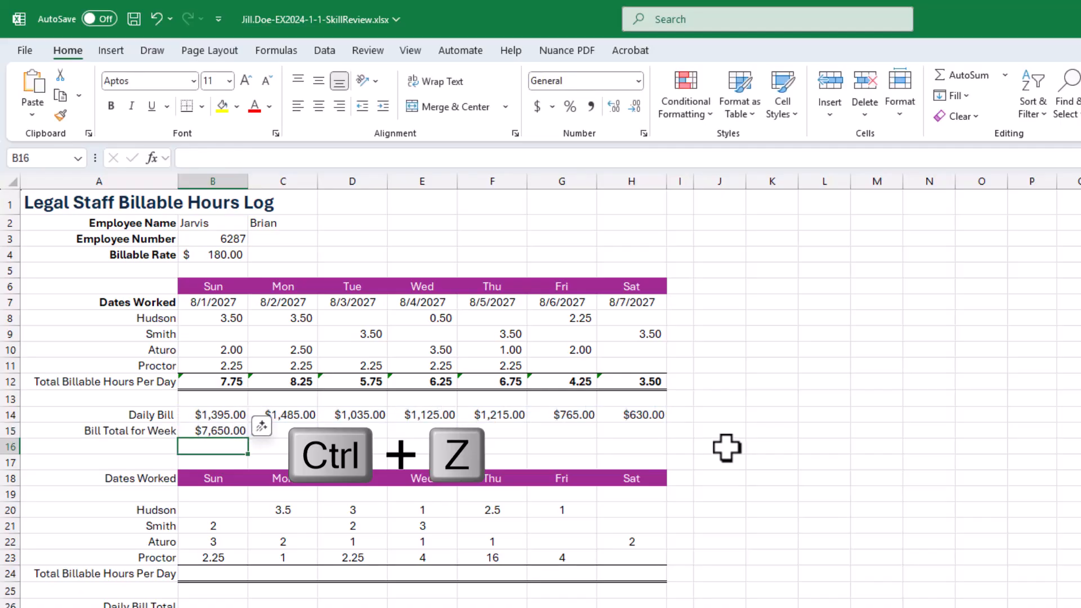
{"action": "key", "text": "ctrl+z"}
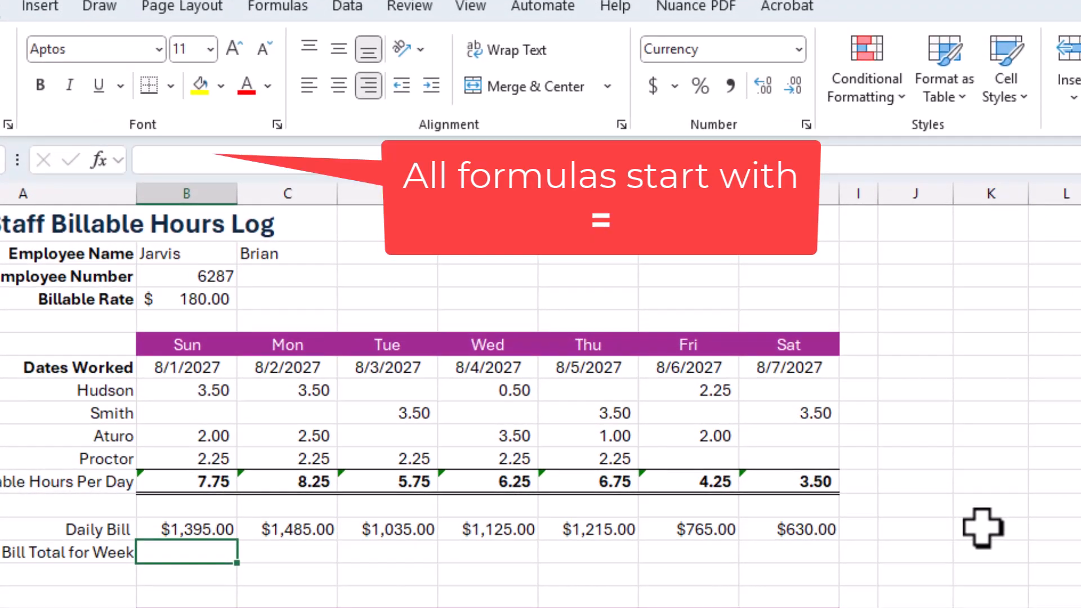
- Enter the formula =SUM(B14:H14) in B15 for the weekly bill total and reselect B15
{"action": "type", "text": "="}
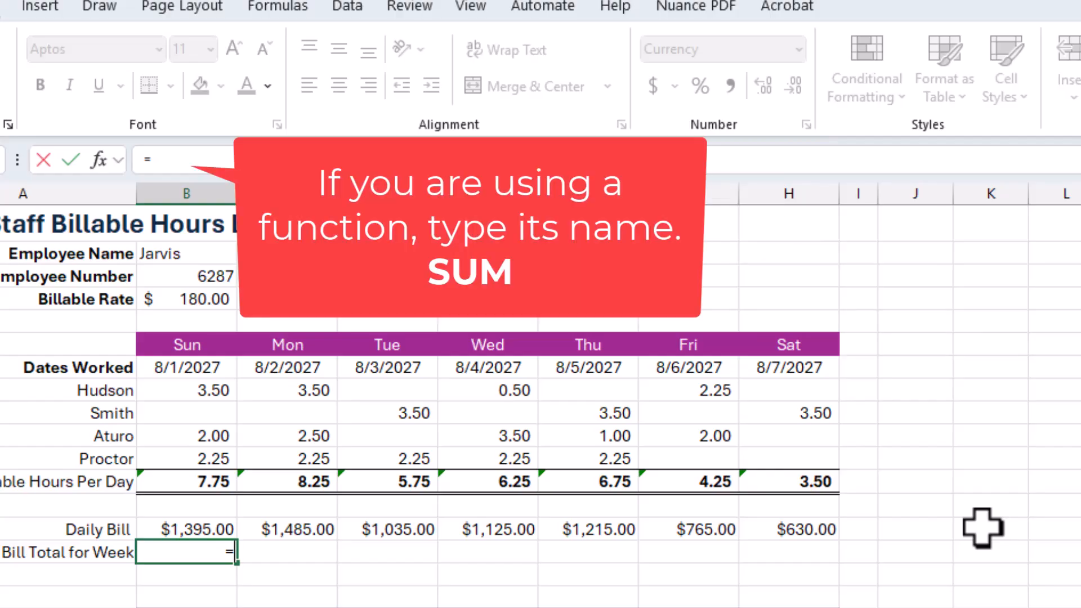
{"action": "type", "text": "sum"}
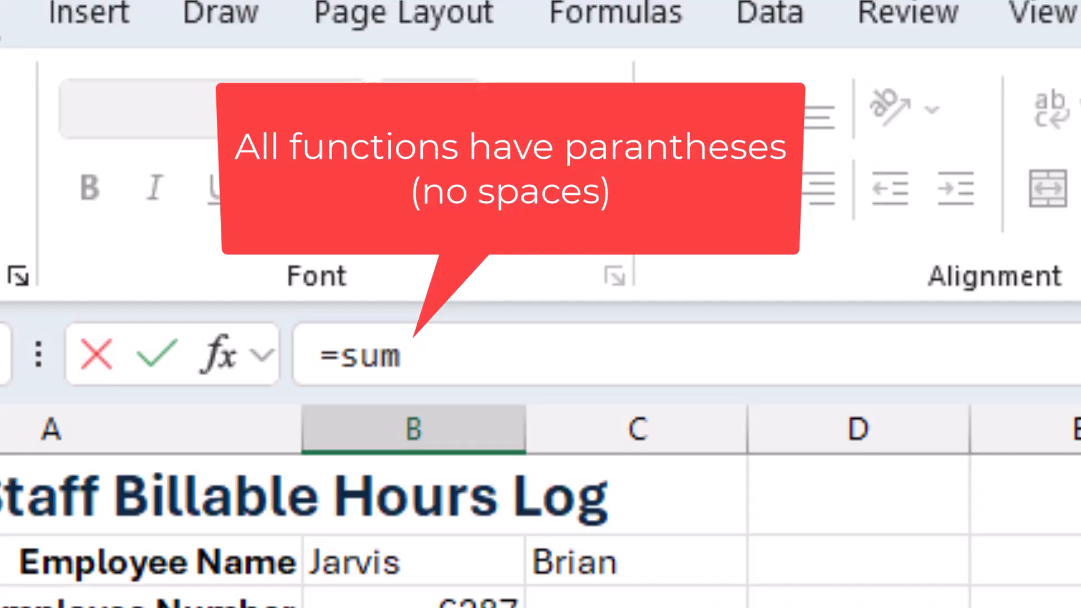
{"action": "type", "text": "("}
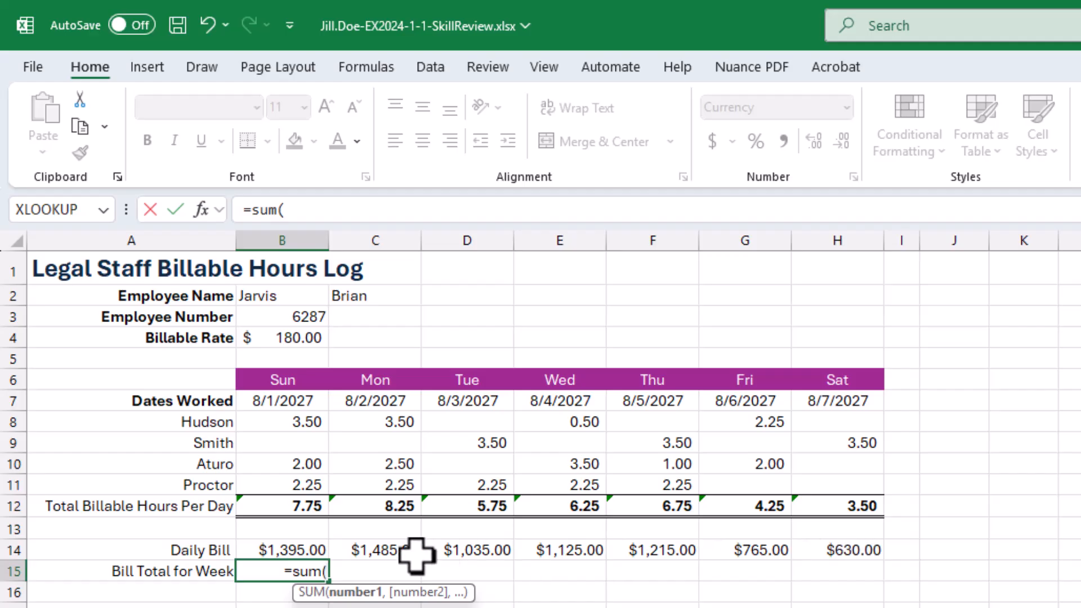
{"action": "left_click_drag", "start_coordinate": [276, 550], "coordinate": [849, 550]}
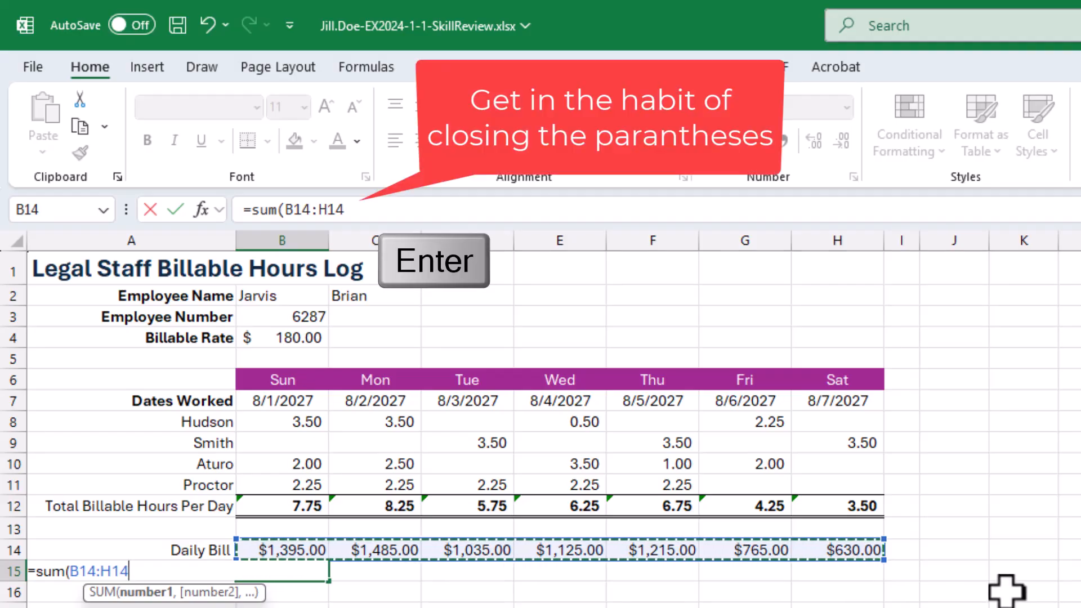
{"action": "type", "text": ")"}
{"action": "key", "text": "Return"}
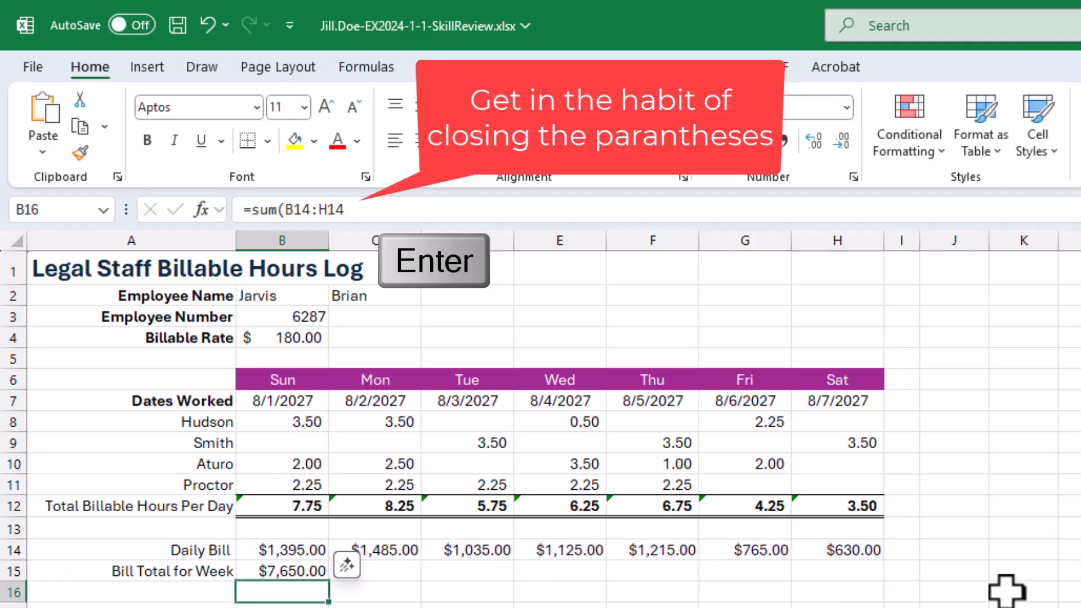
{"action": "key", "text": "Up"}
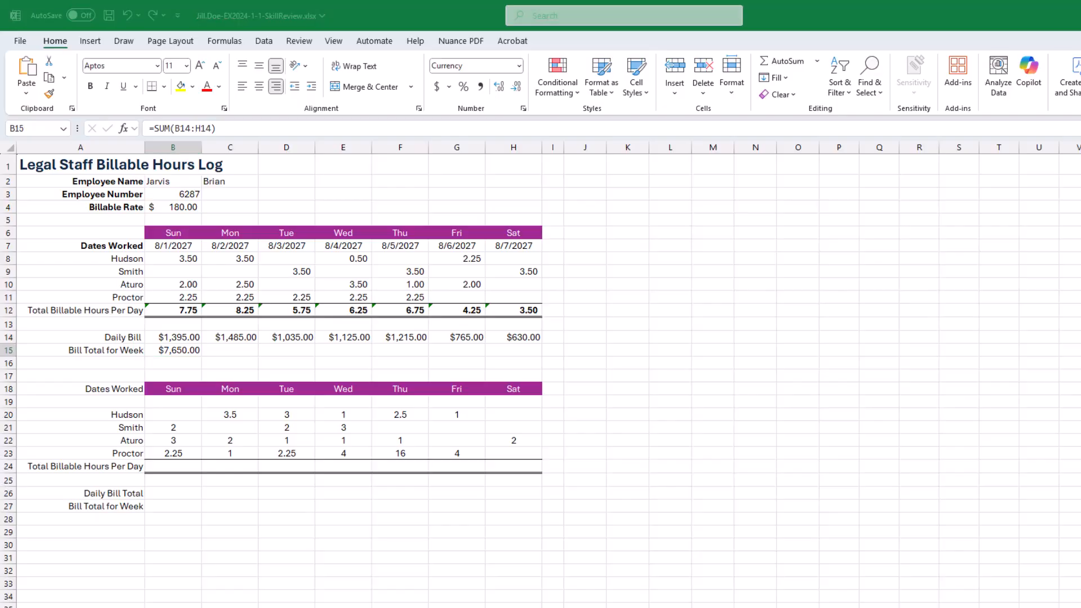
- Bring the SIMnet instructions into view over Excel and mark all three items of instruction 16 as done
{"action": "key", "text": "alt+Tab"}
{"action": "left_click_drag", "start_coordinate": [984, 91], "coordinate": [709, 93]}
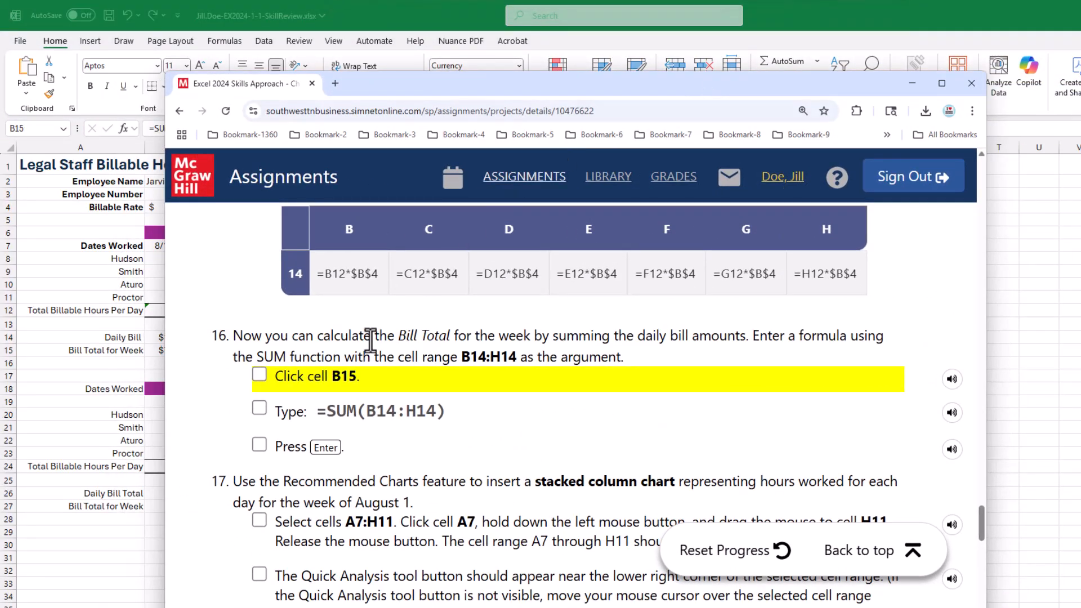
{"action": "left_click", "coordinate": [259, 375]}
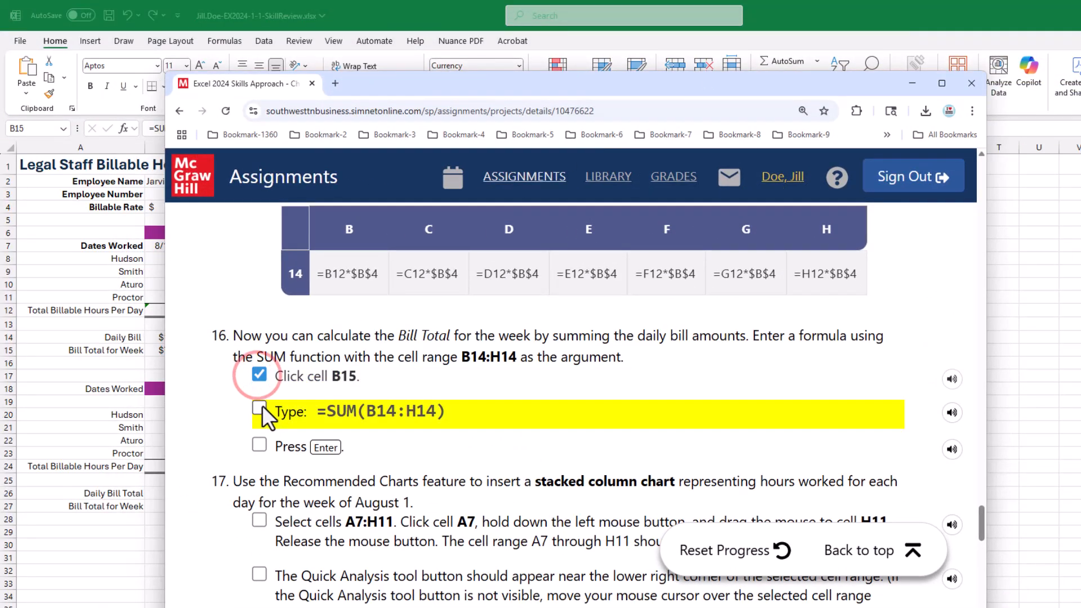
{"action": "left_click", "coordinate": [260, 409]}
{"action": "left_click", "coordinate": [260, 445]}
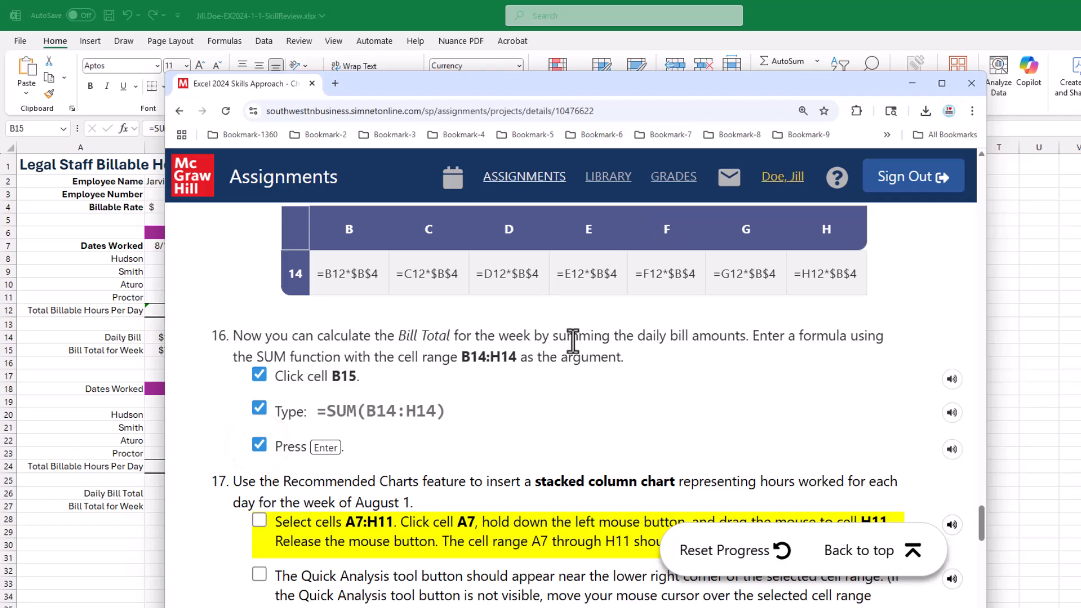
- Check instruction 17, move the instructions aside to uncover the Excel timesheet, and select the range A7:H11
{"action": "scroll", "coordinate": [507, 355], "scroll_direction": "down", "scroll_amount": 3}
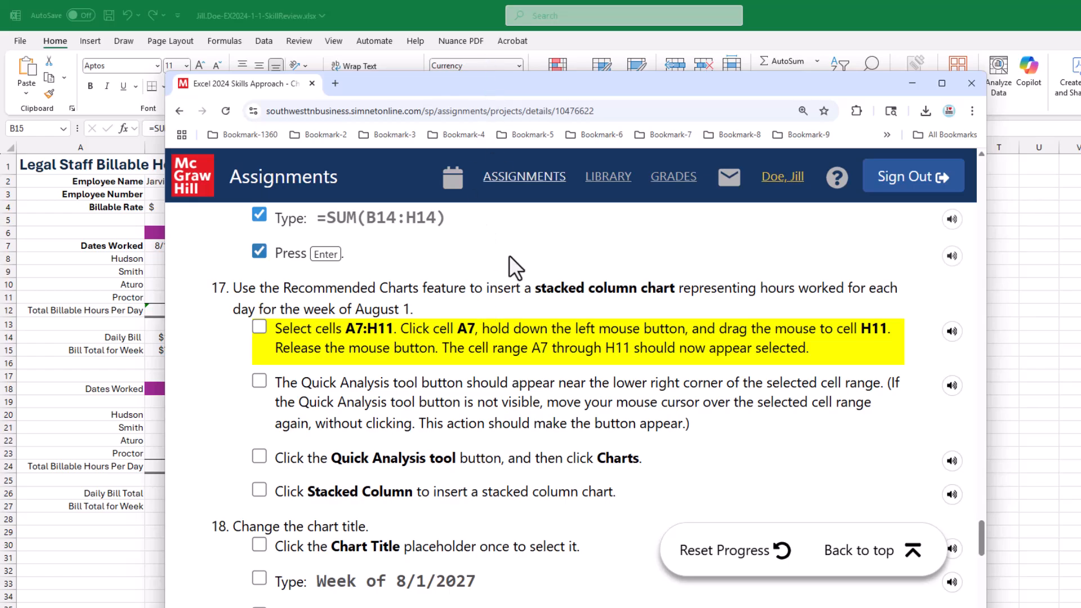
{"action": "left_click_drag", "start_coordinate": [514, 91], "coordinate": [680, 92]}
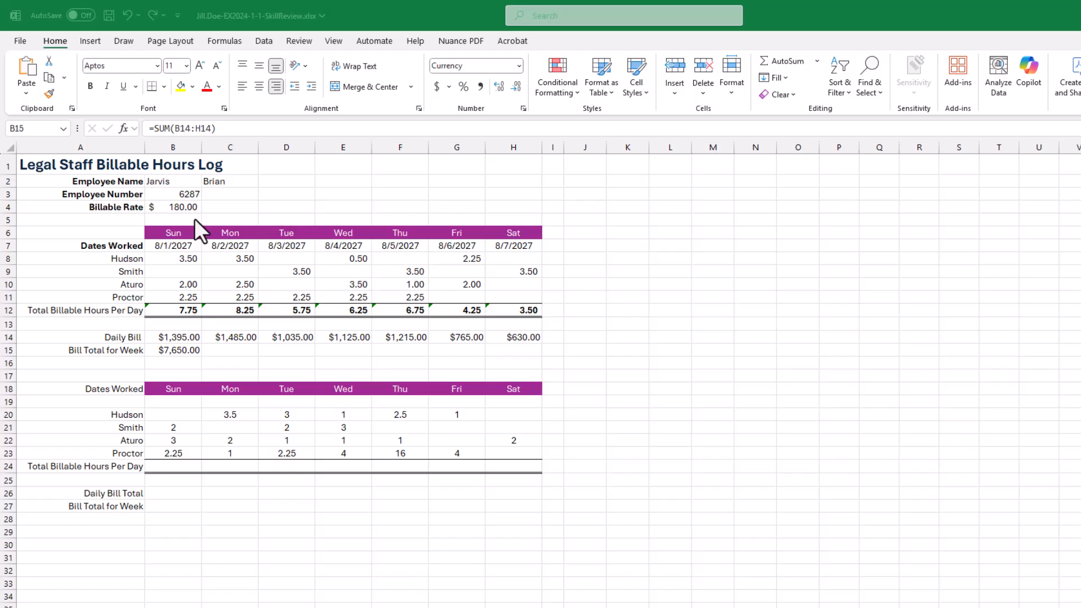
{"action": "left_click", "coordinate": [89, 245]}
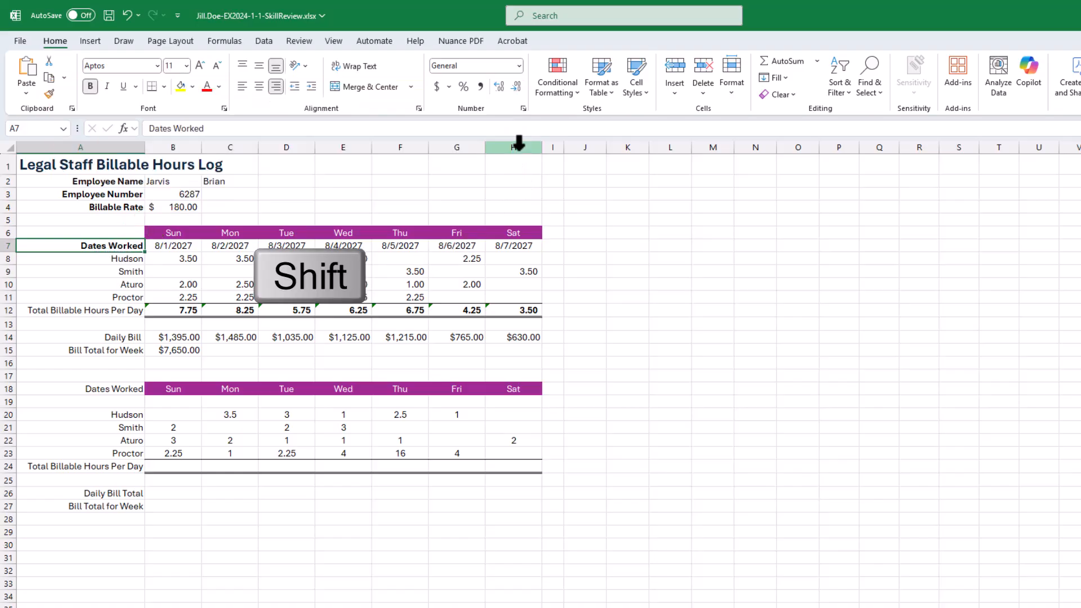
{"action": "left_click", "coordinate": [517, 289], "text": "shift"}
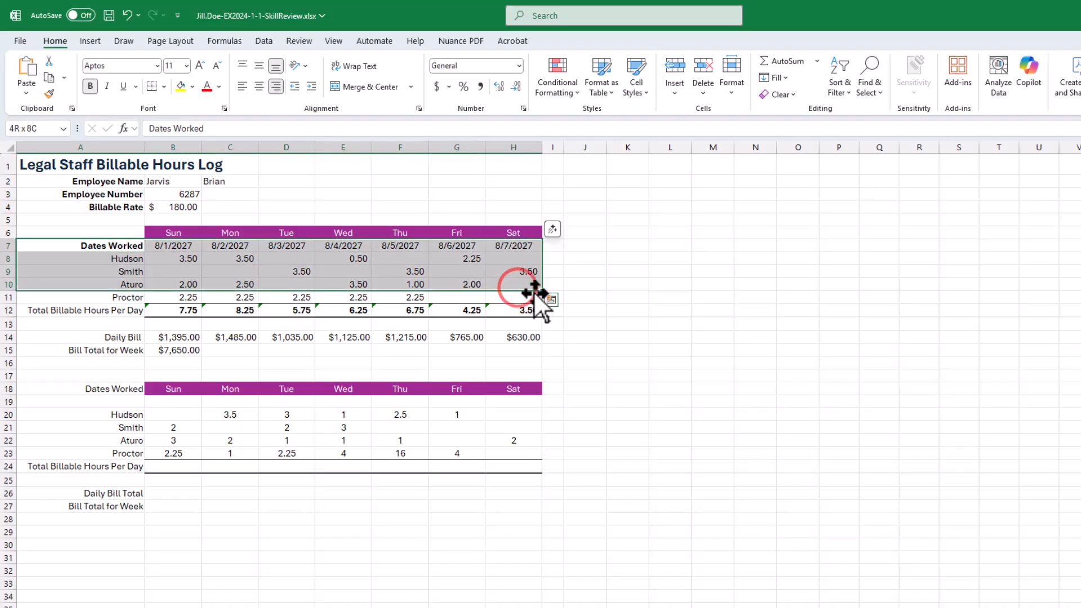
{"action": "key", "text": "shift"}
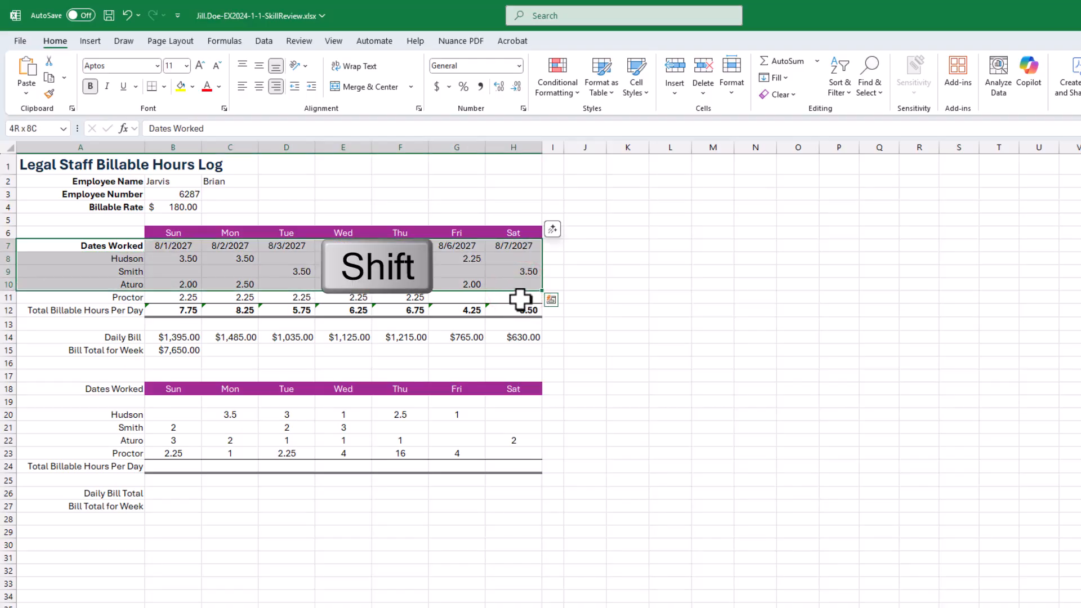
{"action": "left_click", "coordinate": [521, 300], "text": "shift"}
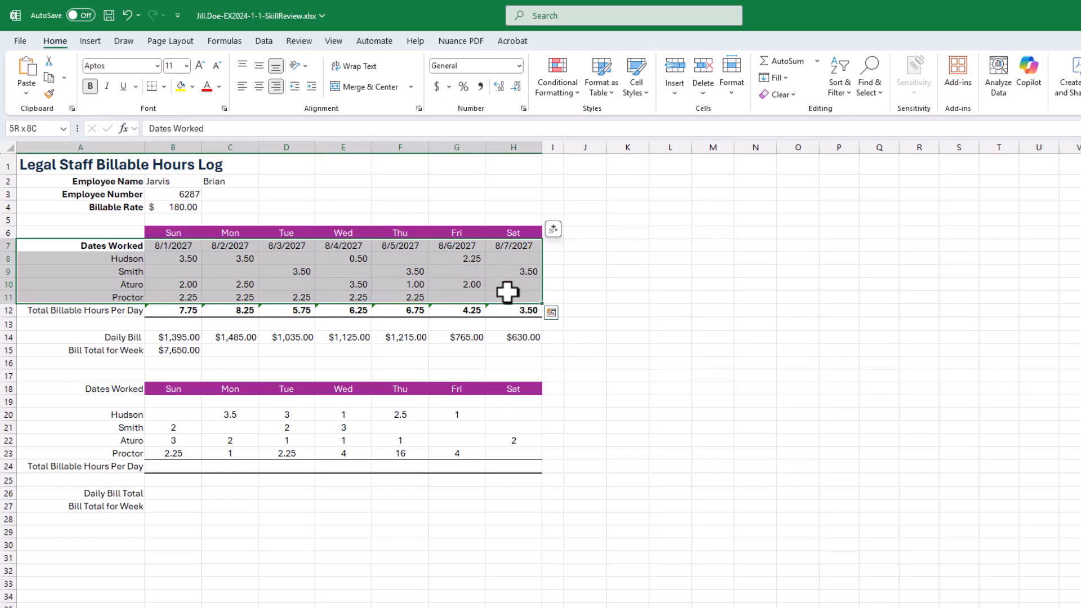
- Insert a stacked column chart of the selected dates and staff hours using Quick Analysis
{"action": "left_click", "coordinate": [553, 313]}
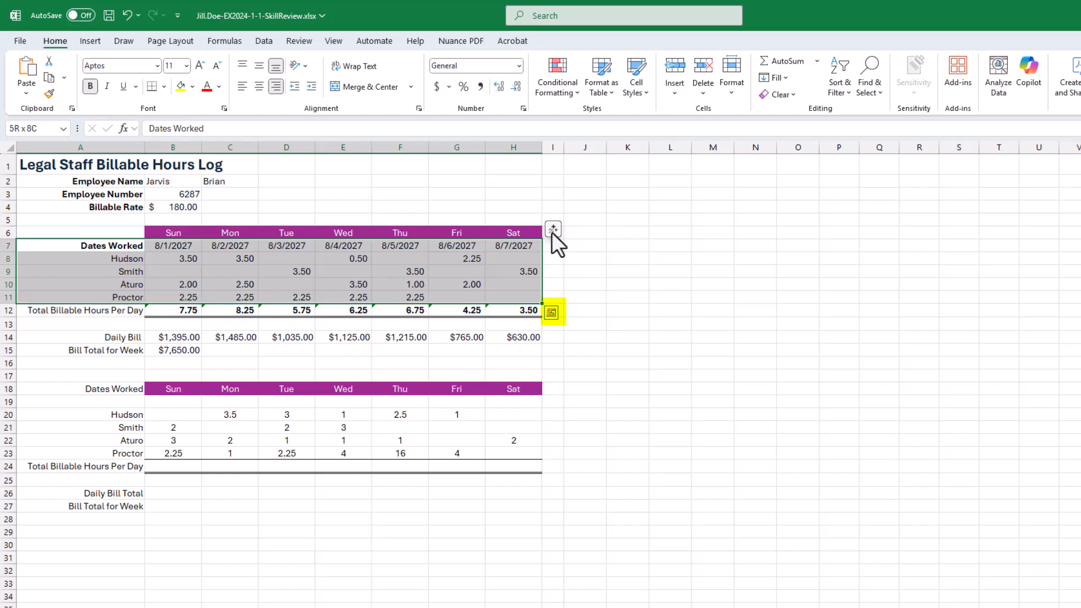
{"action": "left_click", "coordinate": [550, 314]}
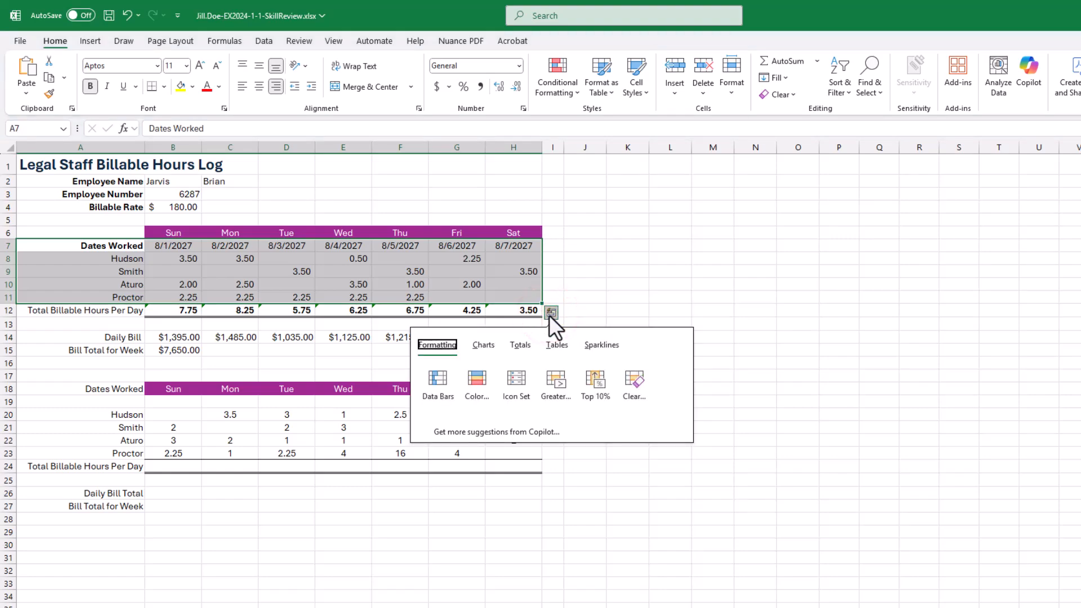
{"action": "left_click", "coordinate": [483, 345]}
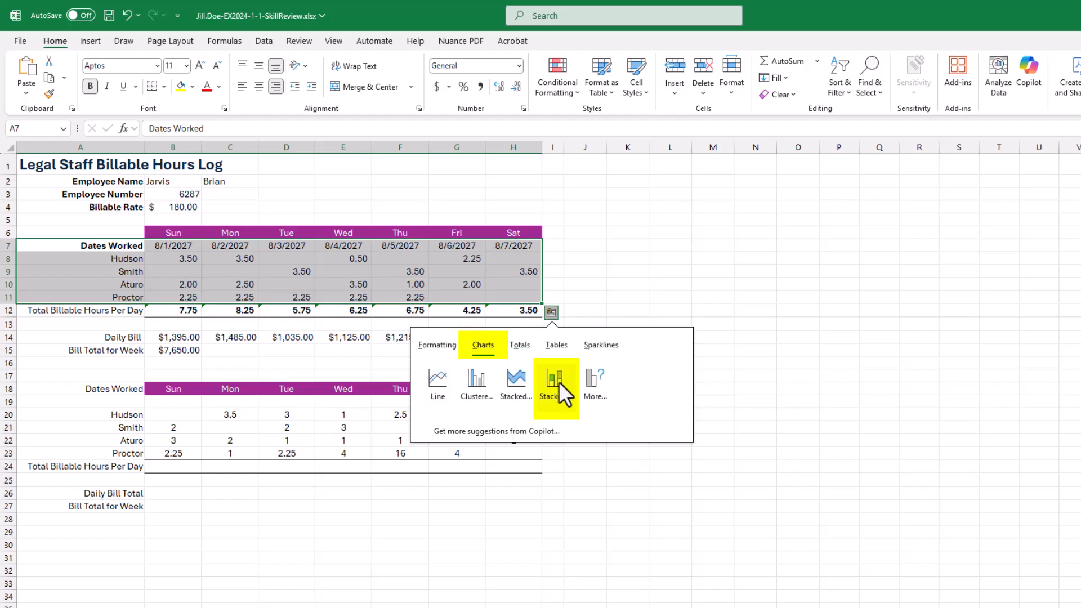
{"action": "mouse_move", "coordinate": [549, 396]}
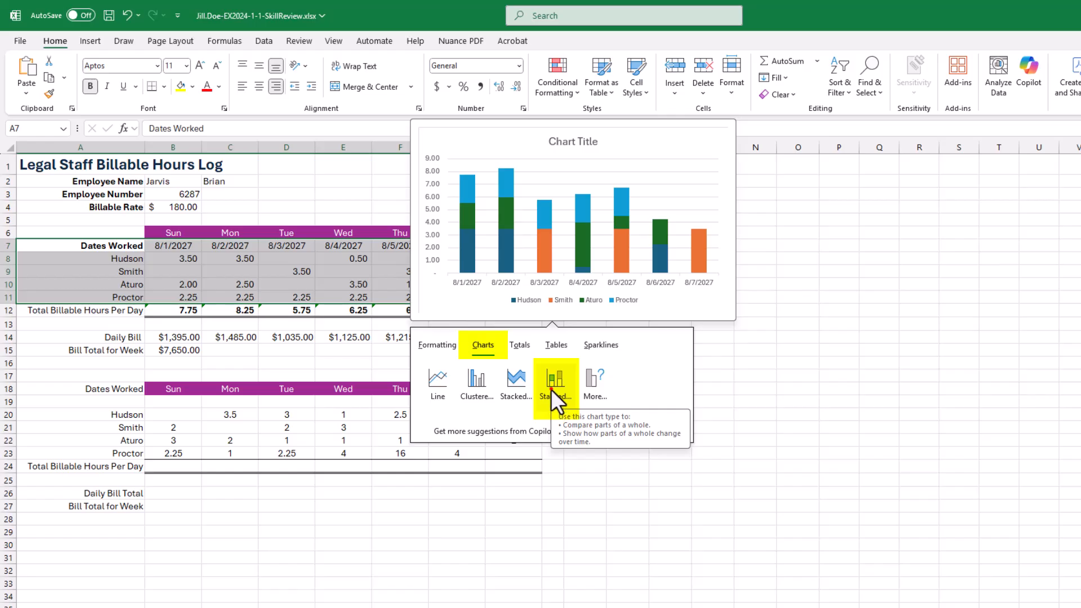
{"action": "left_click", "coordinate": [551, 390]}
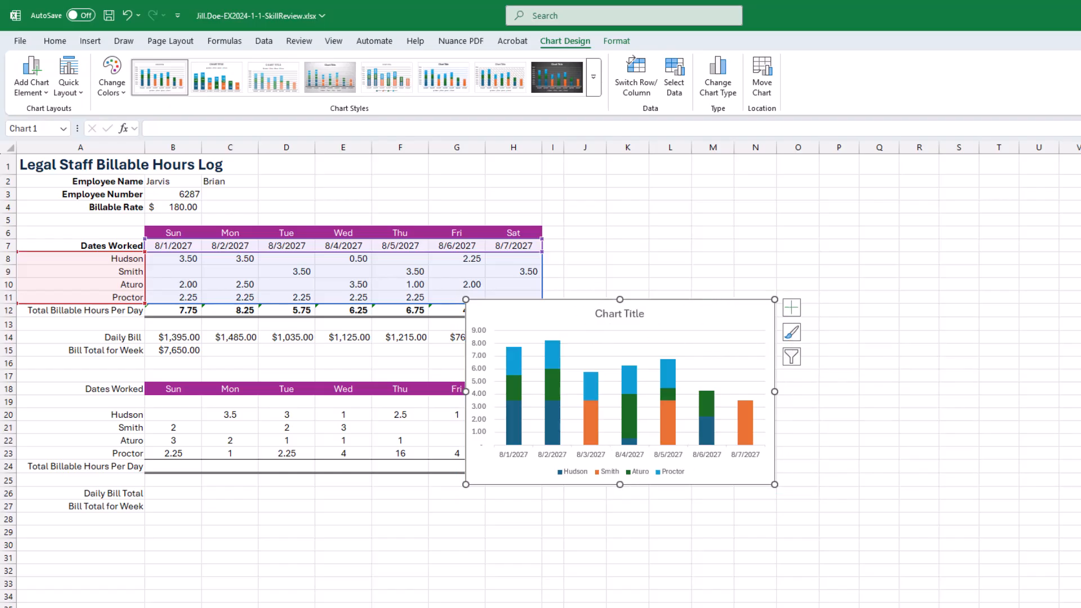
- Mark all four items of instruction 17 as done in the SIMnet instructions and return to the Excel chart
{"action": "left_click_drag", "start_coordinate": [549, 0], "coordinate": [525, 83]}
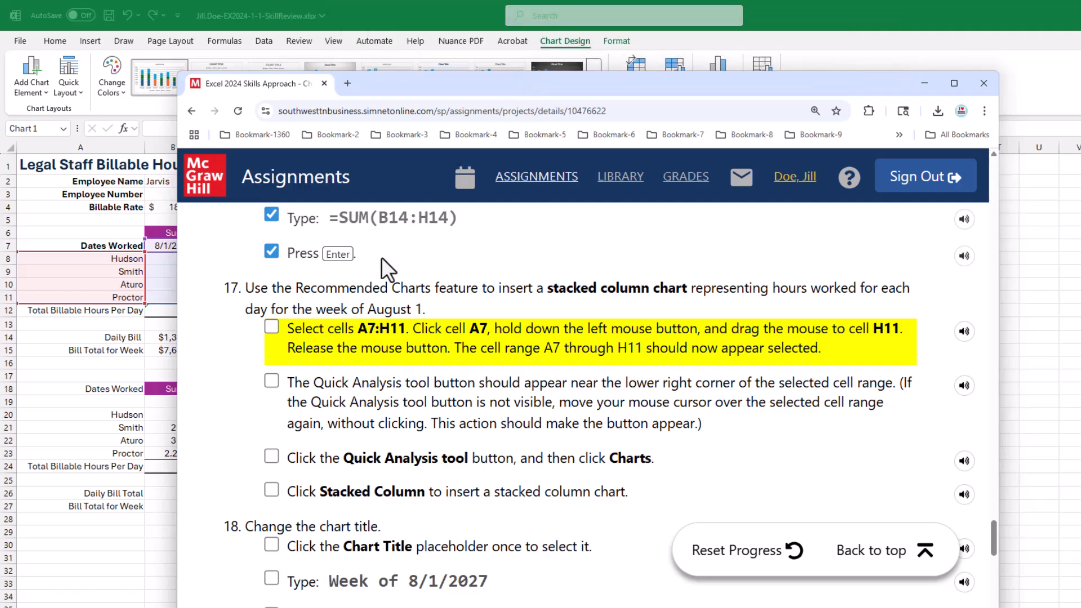
{"action": "left_click", "coordinate": [272, 328]}
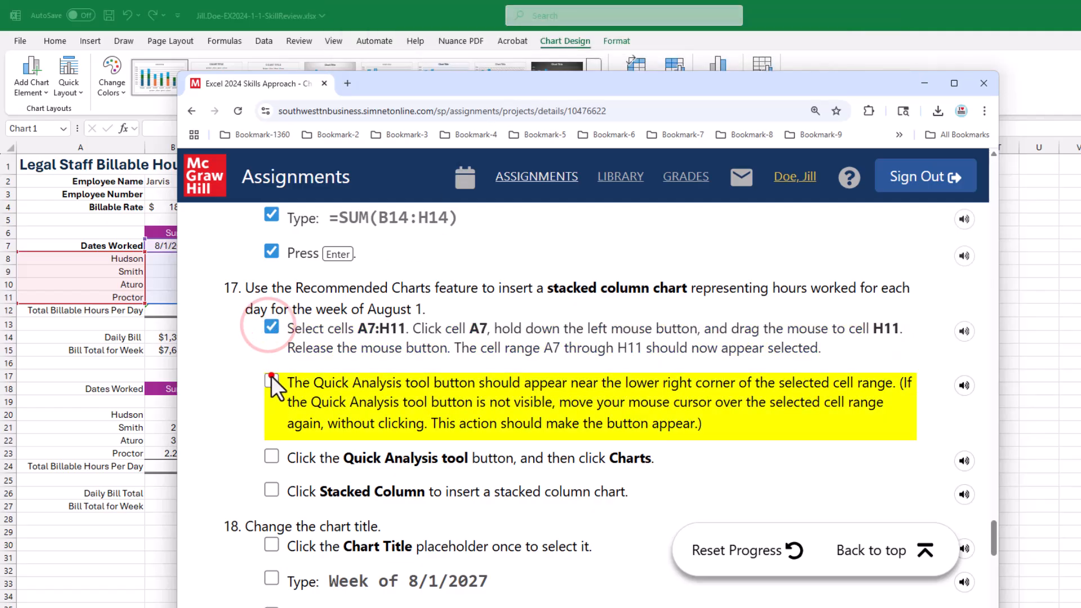
{"action": "left_click", "coordinate": [271, 381]}
{"action": "left_click", "coordinate": [272, 455]}
{"action": "left_click", "coordinate": [271, 489]}
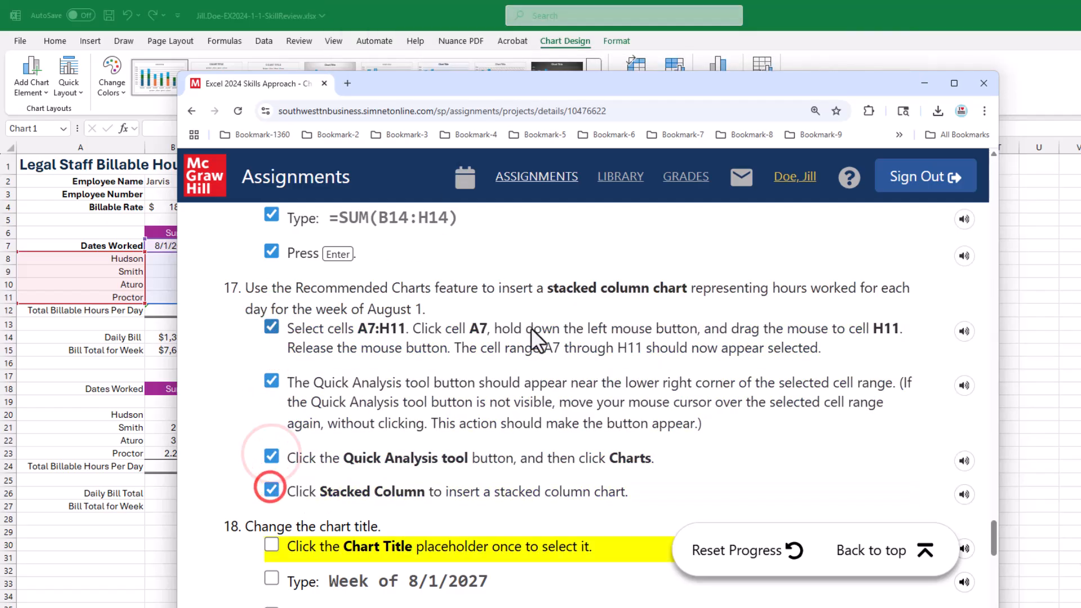
{"action": "scroll", "coordinate": [537, 340], "scroll_direction": "down", "scroll_amount": 5}
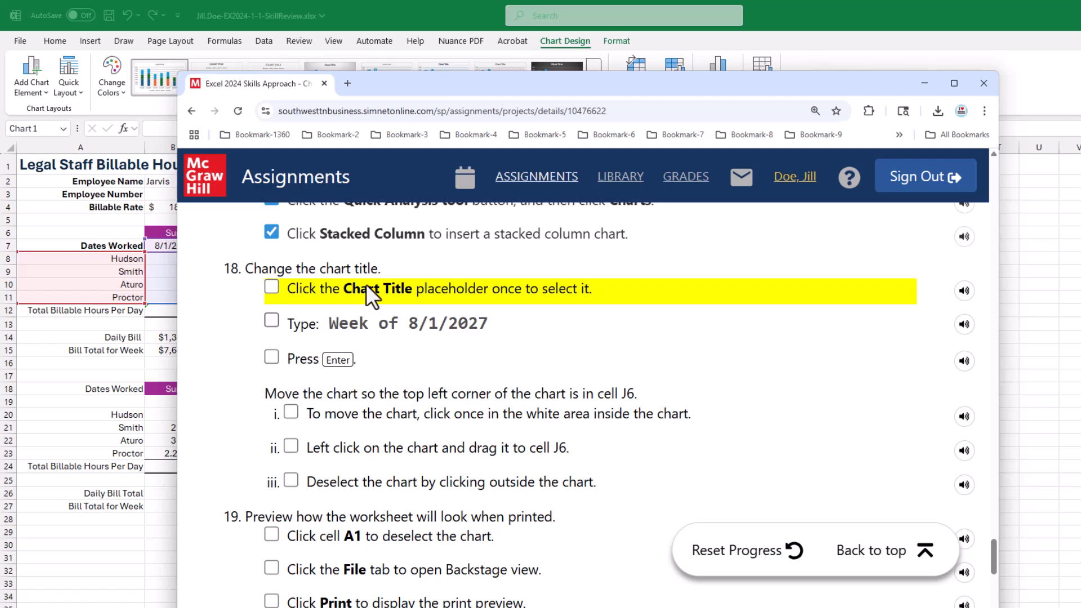
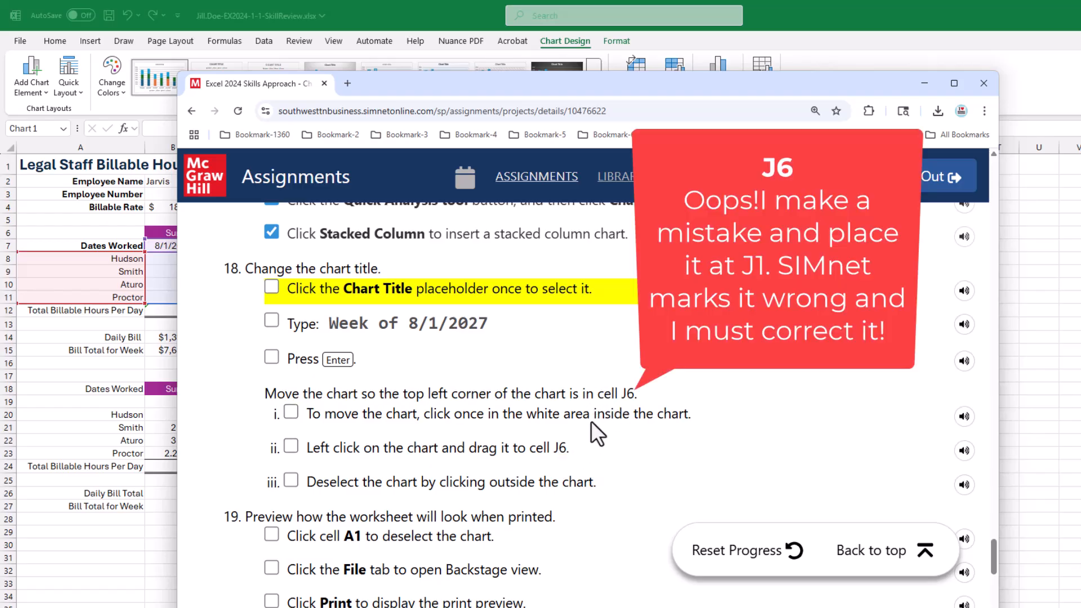
{"action": "left_click", "coordinate": [540, 90]}
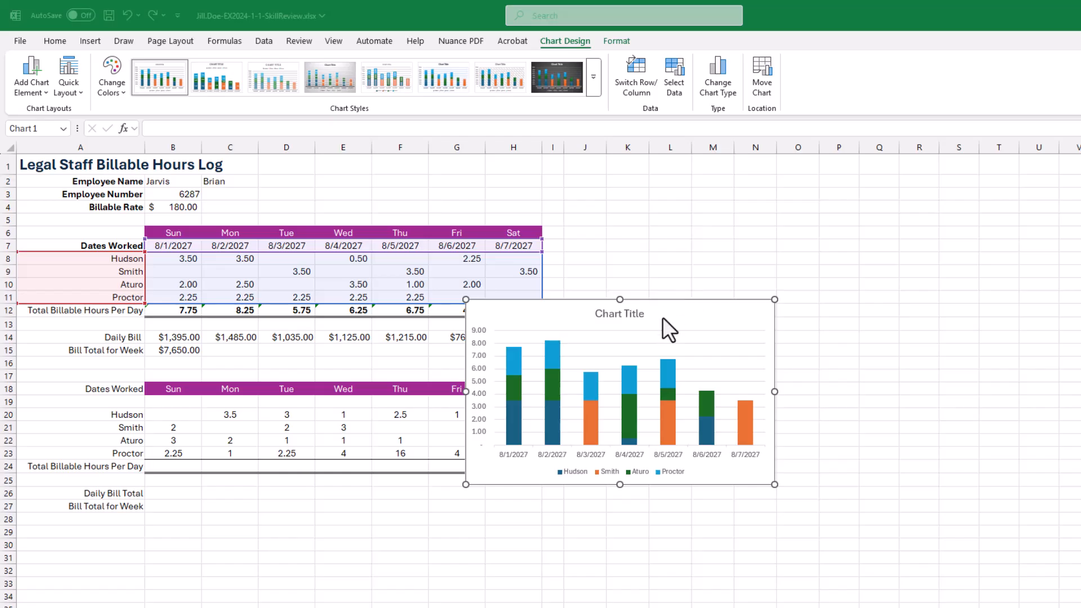
- Try inserting the text dfasdfadf inside the chart title placeholder, undo the edit and deselect the chart
{"action": "left_click", "coordinate": [618, 316]}
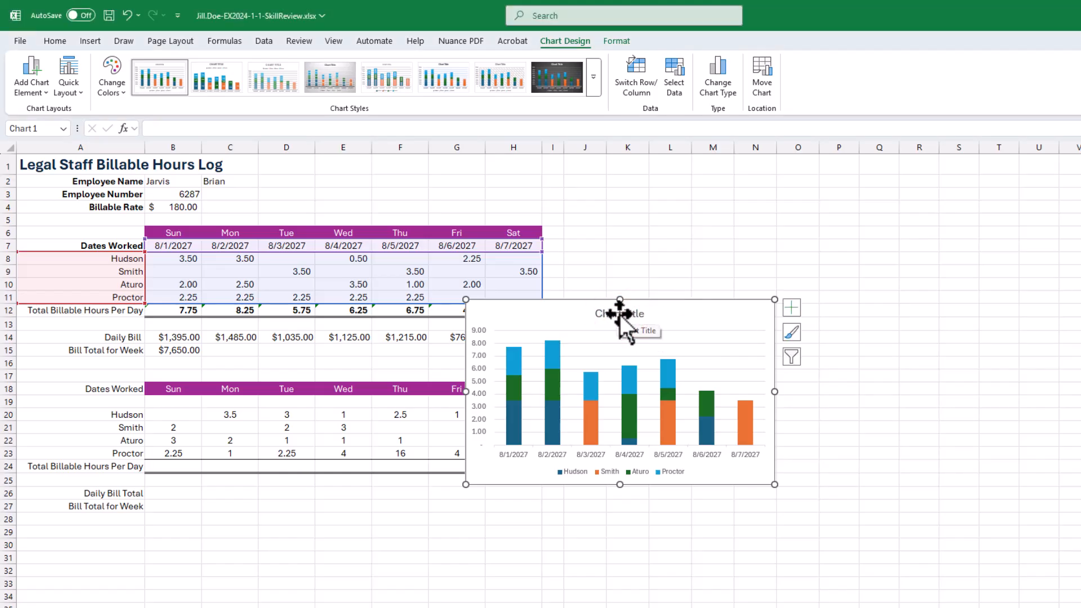
{"action": "left_click", "coordinate": [620, 314]}
{"action": "left_click", "coordinate": [619, 312]}
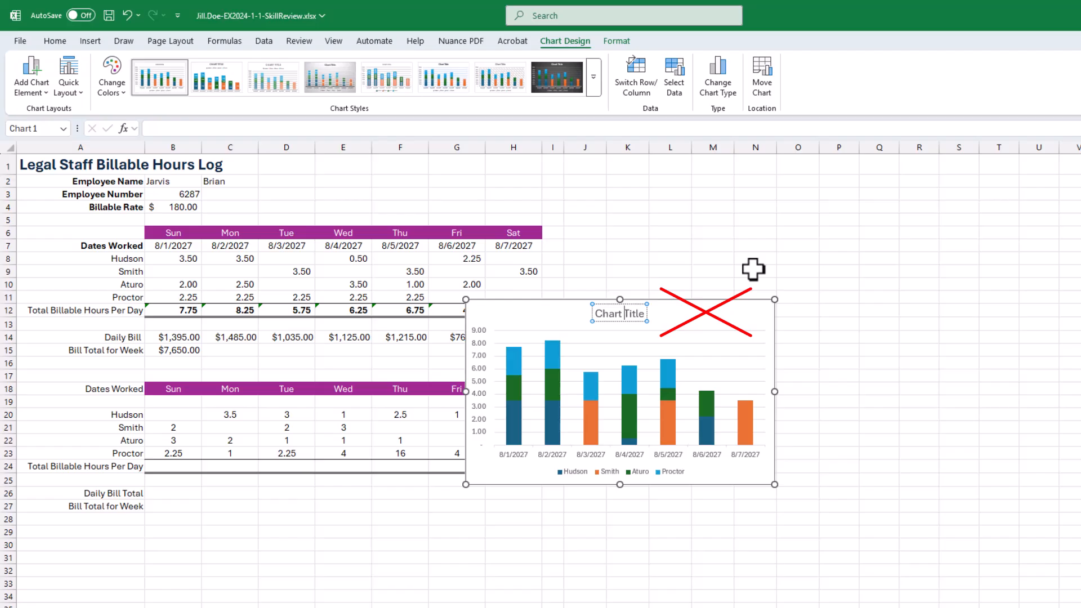
{"action": "type", "text": "dfasdfadf"}
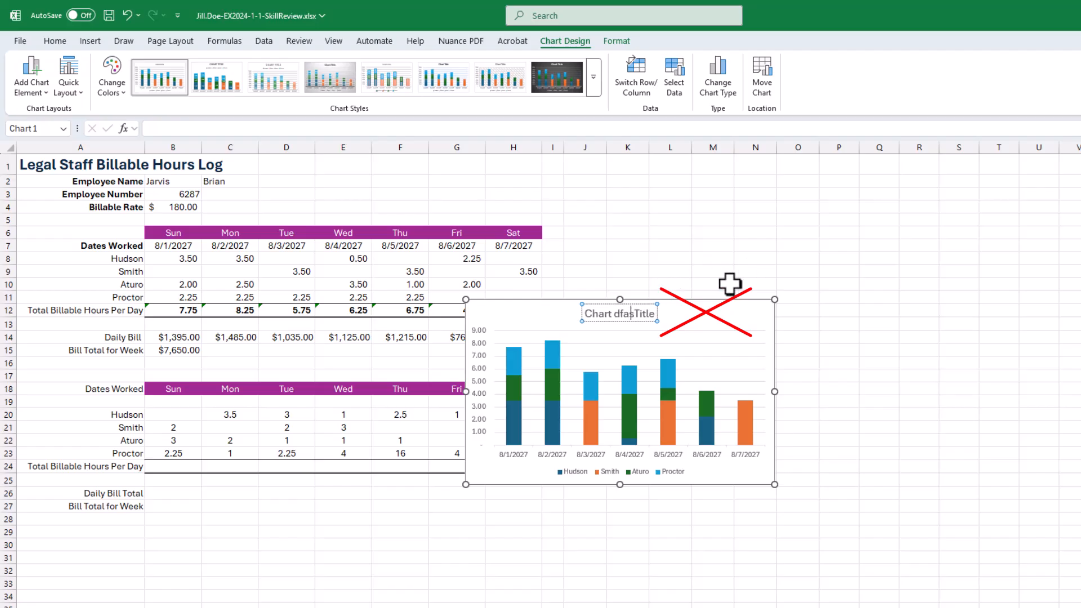
{"action": "key", "text": "ctrl+z"}
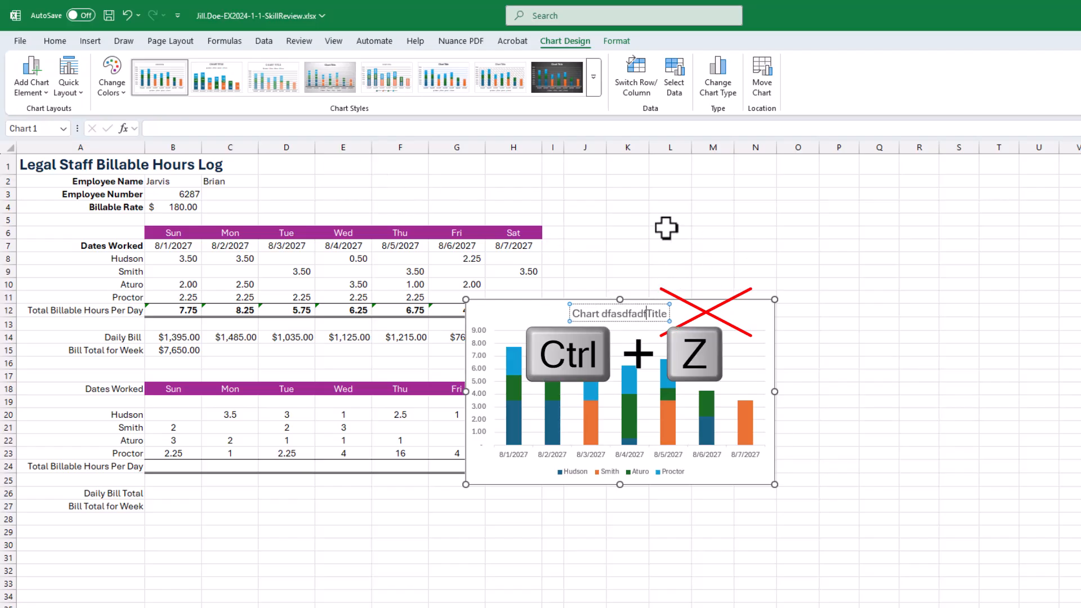
{"action": "key", "text": "ctrl+z"}
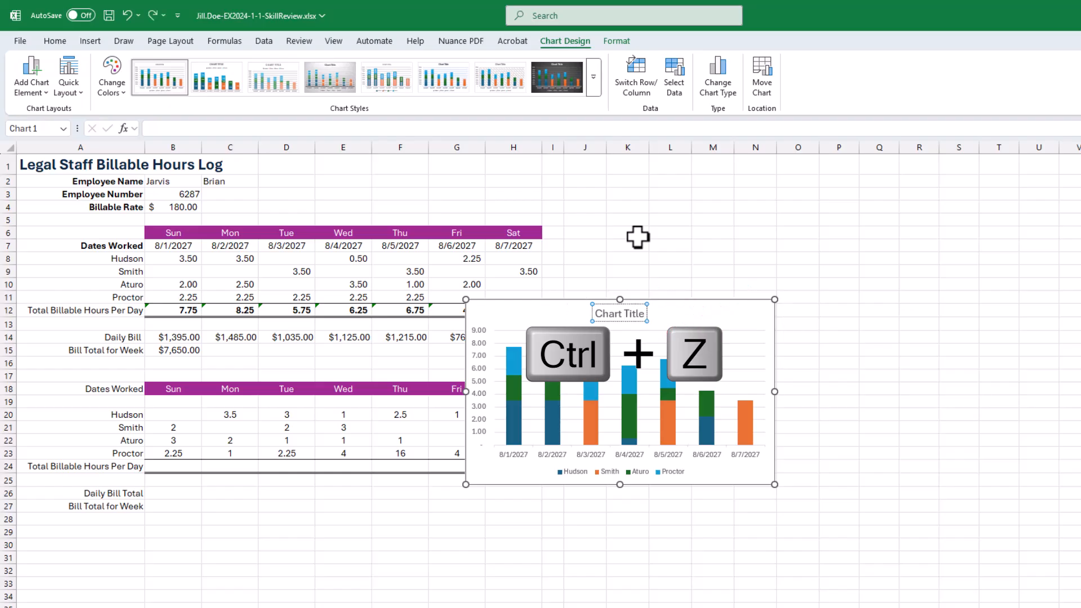
{"action": "left_click", "coordinate": [635, 234]}
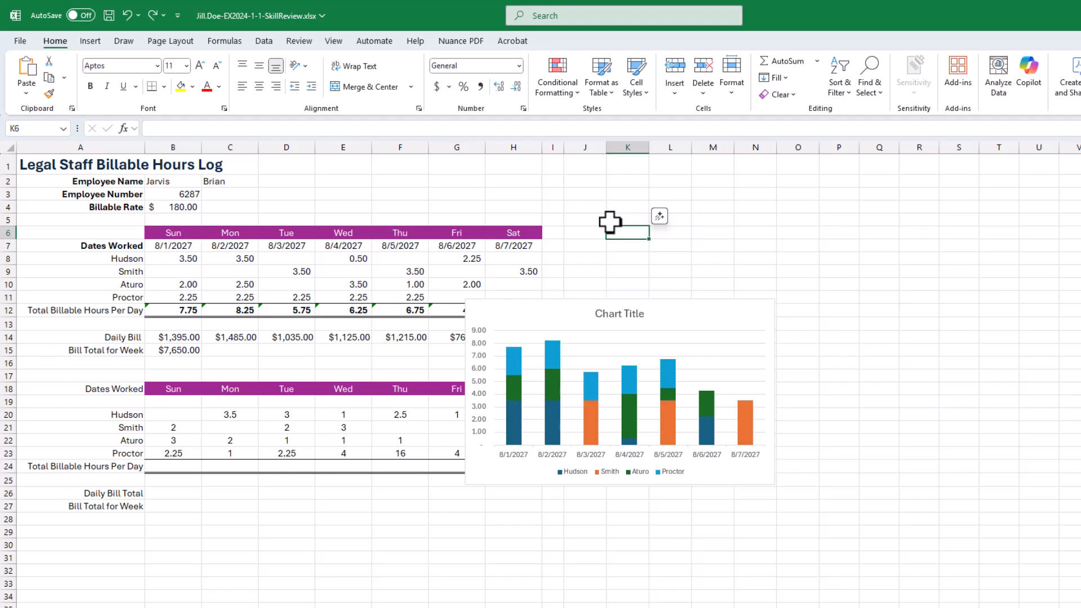
- Replace the chart title placeholder with the title Week of 8/1/2027
{"action": "left_click", "coordinate": [690, 311]}
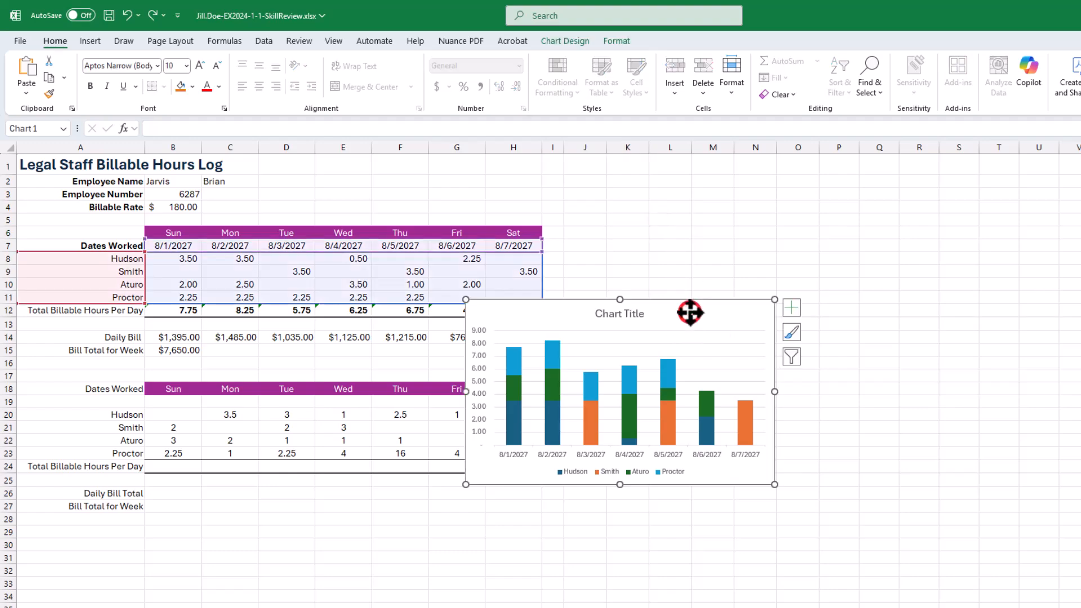
{"action": "left_click", "coordinate": [639, 313]}
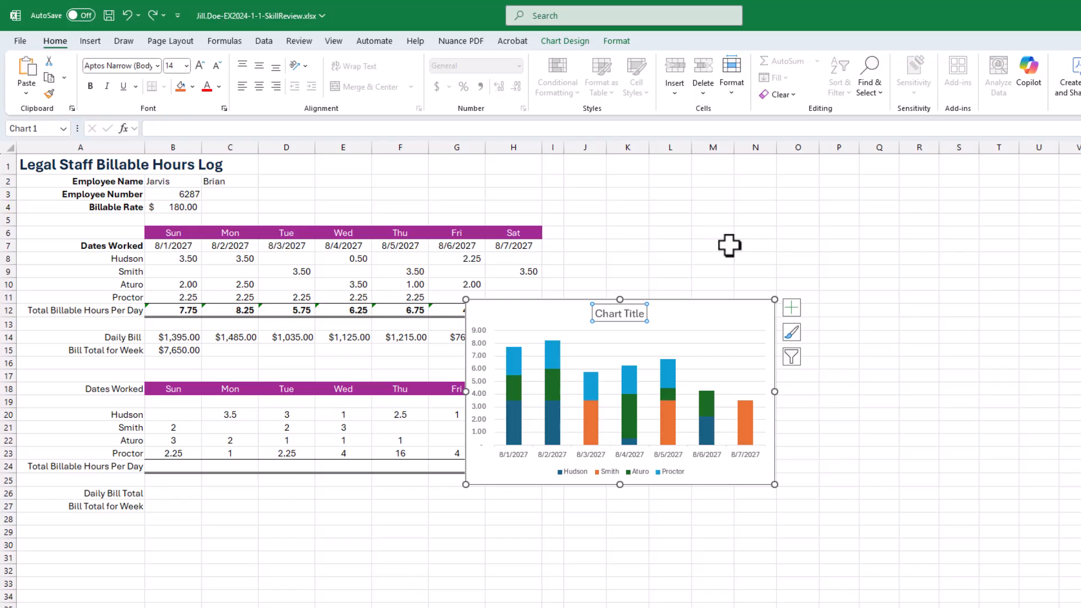
{"action": "type", "text": "Week o"}
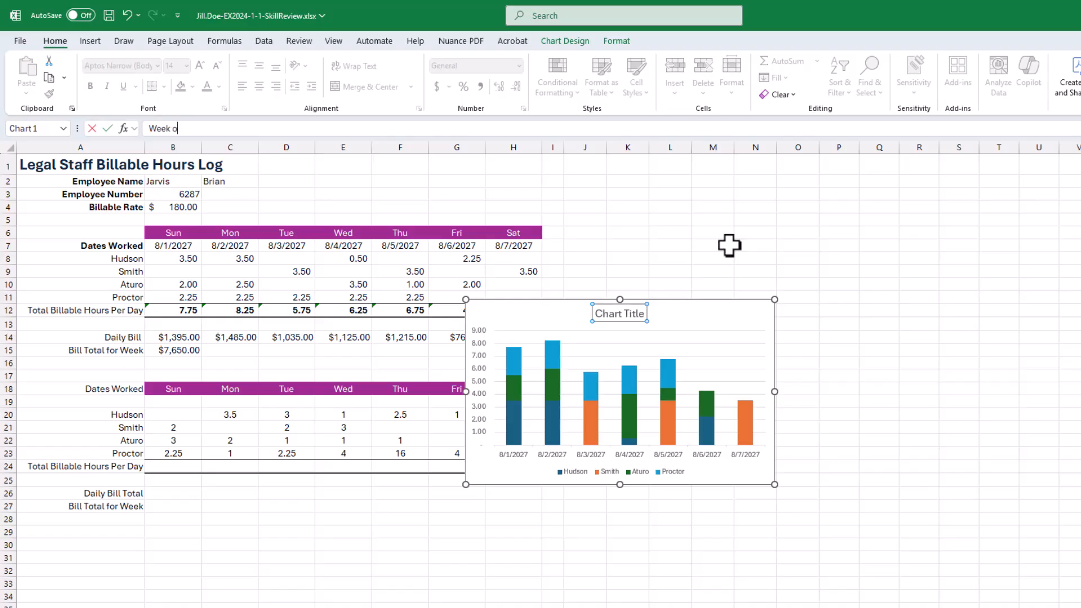
{"action": "type", "text": "f"}
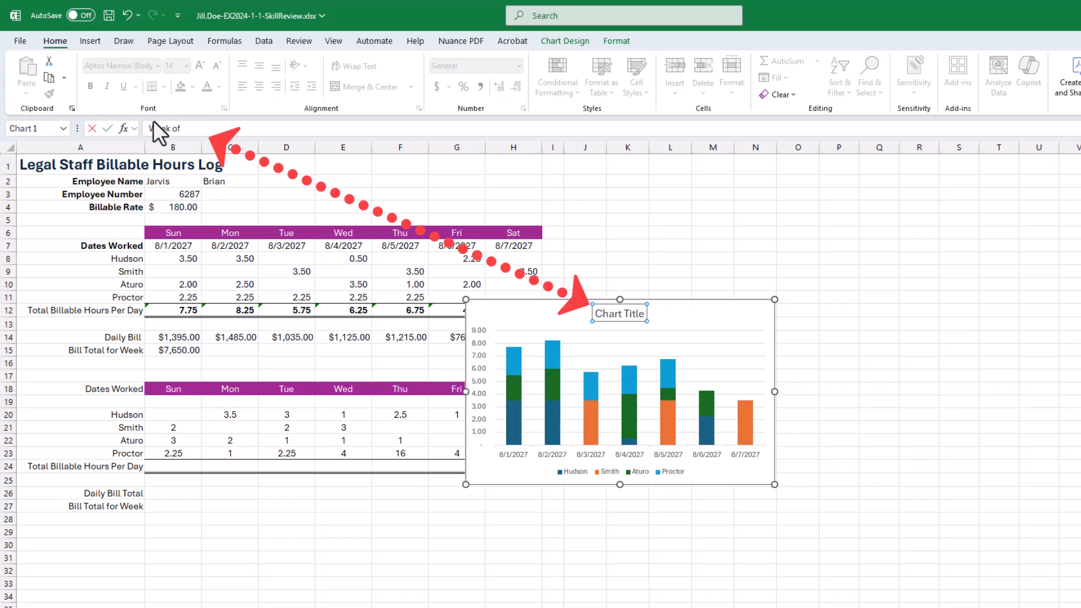
{"action": "key", "text": "BackSpace"}
{"action": "key", "text": "BackSpace"}
{"action": "key", "text": "Return"}
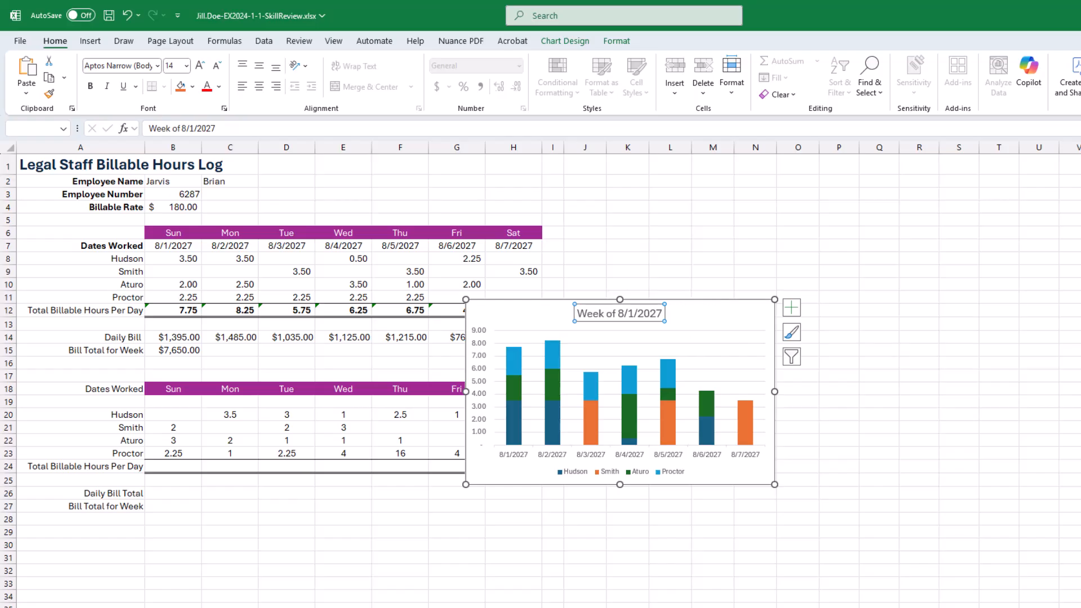
- Mark the three chart title items of instruction 18 as done in the SIMnet instructions and return to Excel
{"action": "left_click_drag", "start_coordinate": [1080, 65], "coordinate": [462, 65]}
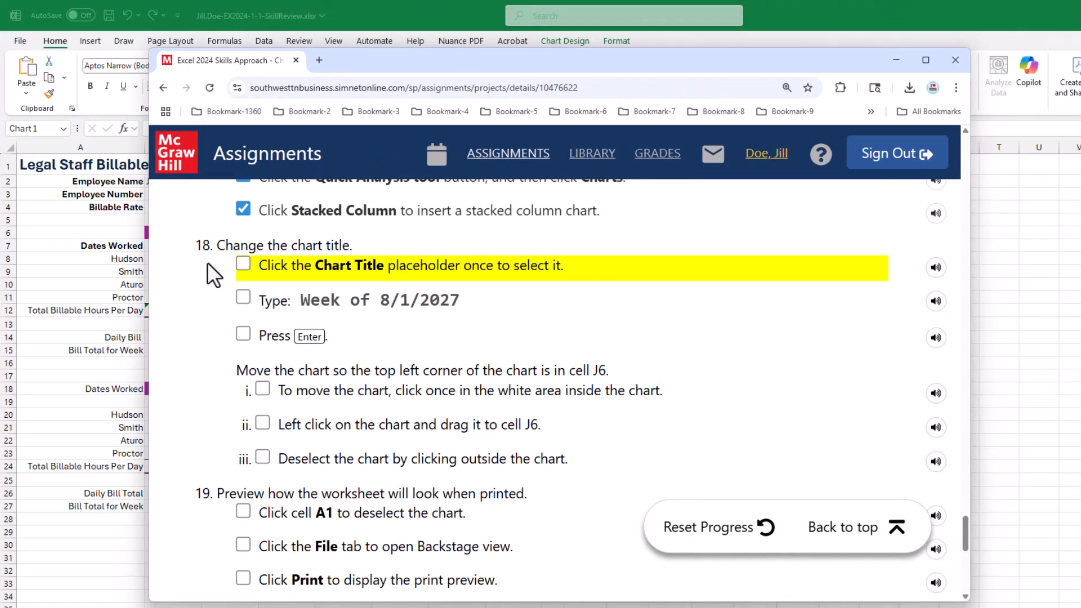
{"action": "left_click", "coordinate": [243, 263]}
{"action": "left_click", "coordinate": [244, 297]}
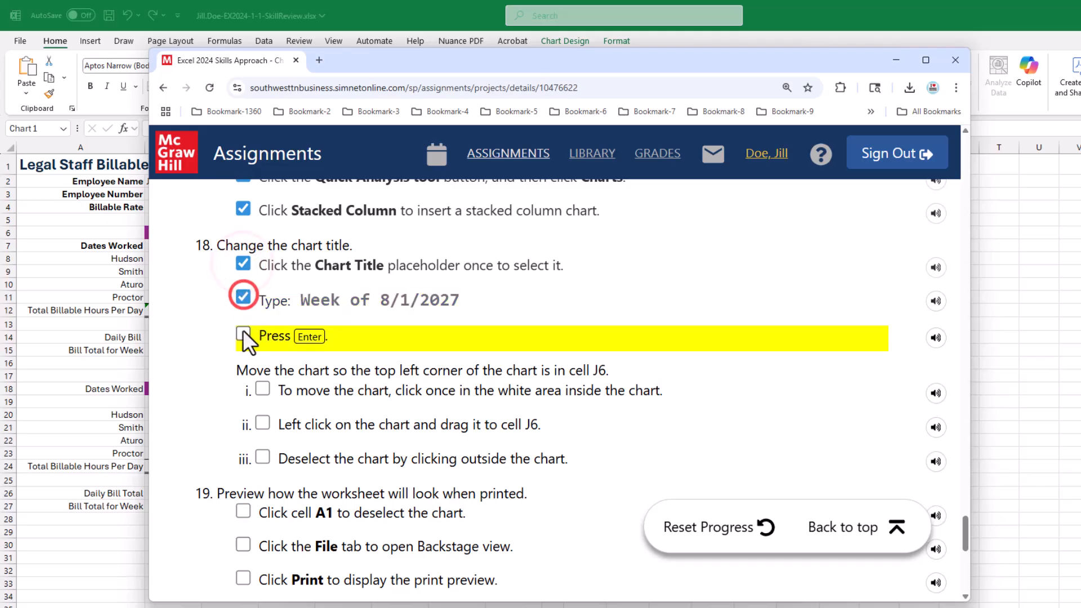
{"action": "left_click", "coordinate": [244, 333]}
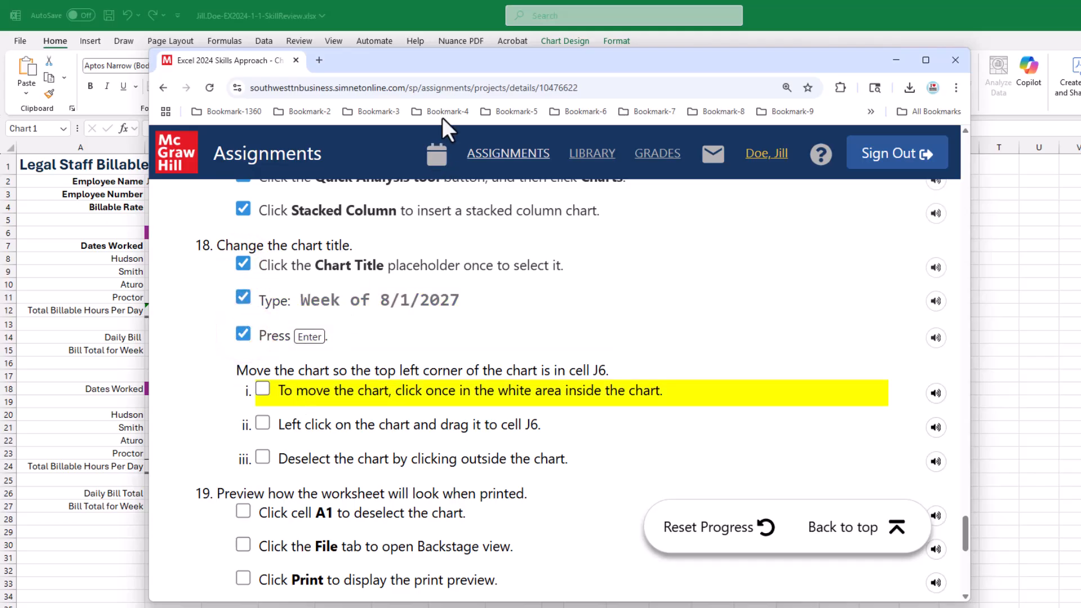
{"action": "left_click", "coordinate": [441, 58]}
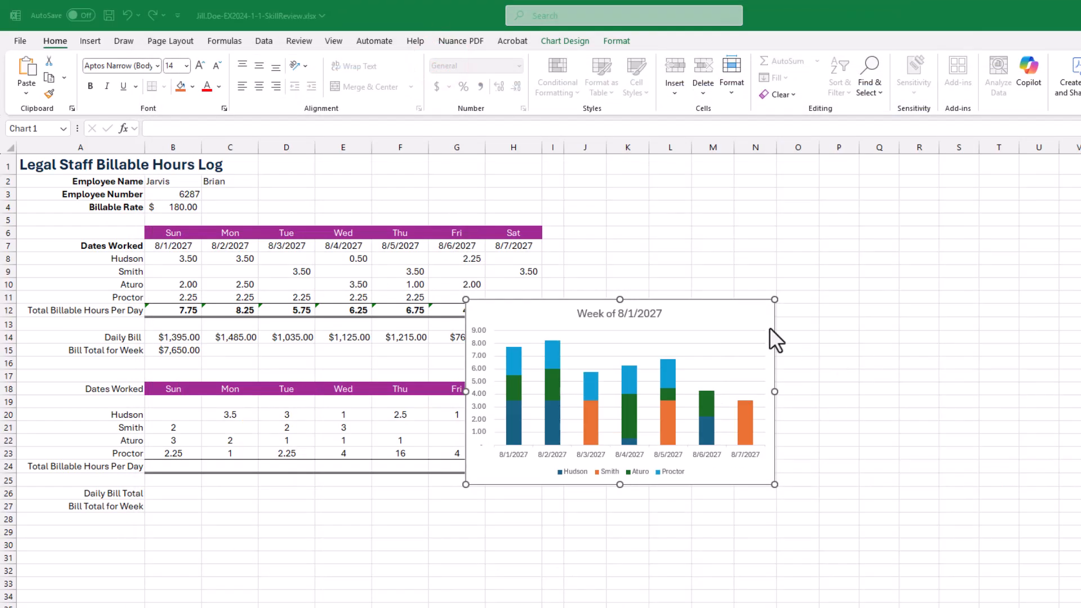
- Move the stacked column chart beside the timesheet so its upper-left corner sits in cell J1
{"action": "left_click", "coordinate": [699, 313]}
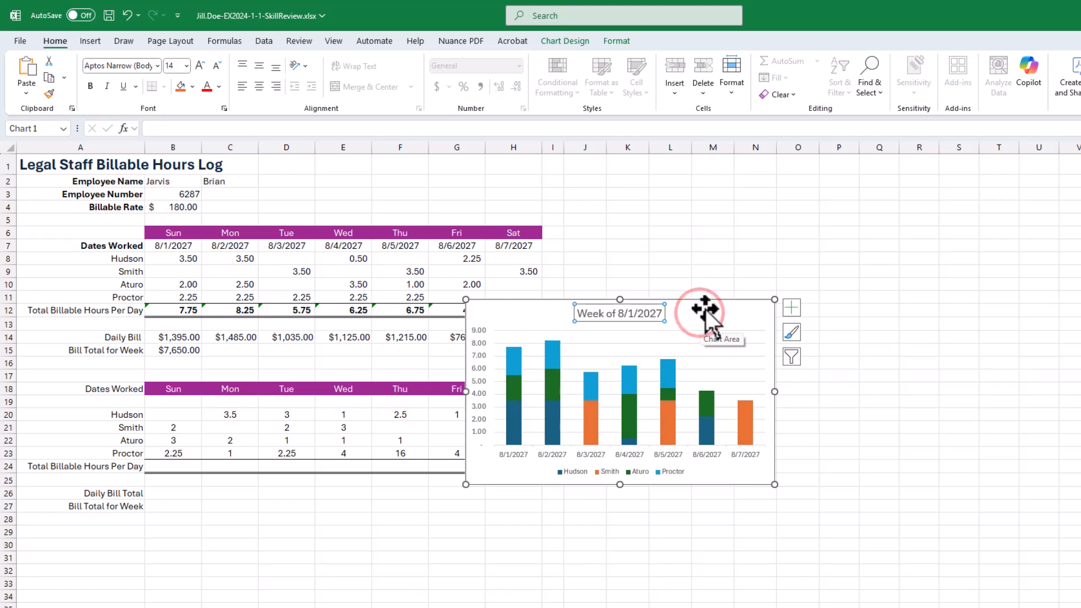
{"action": "left_click_drag", "start_coordinate": [708, 317], "coordinate": [811, 175]}
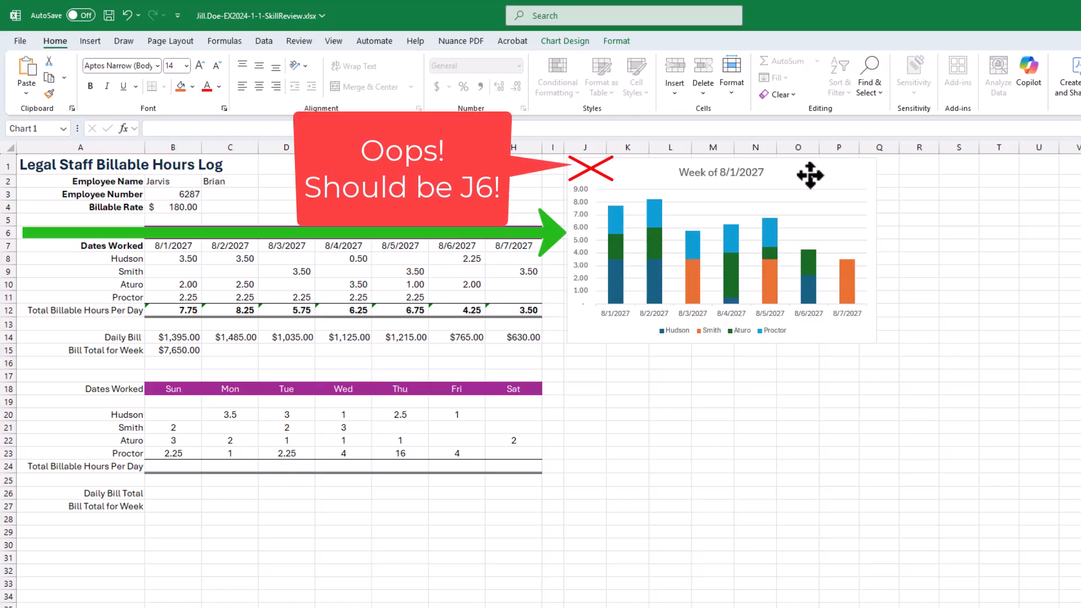
{"action": "left_click_drag", "start_coordinate": [810, 176], "coordinate": [810, 176]}
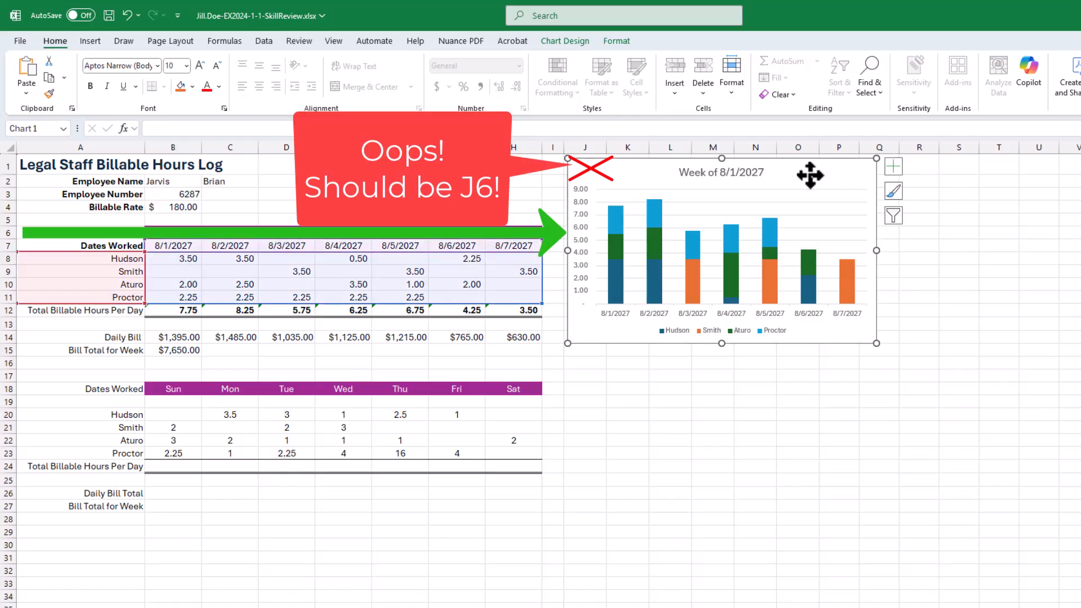
- Deselect the chart and mark the three chart-moving items as done in the SIMnet instructions
{"action": "left_click", "coordinate": [527, 181]}
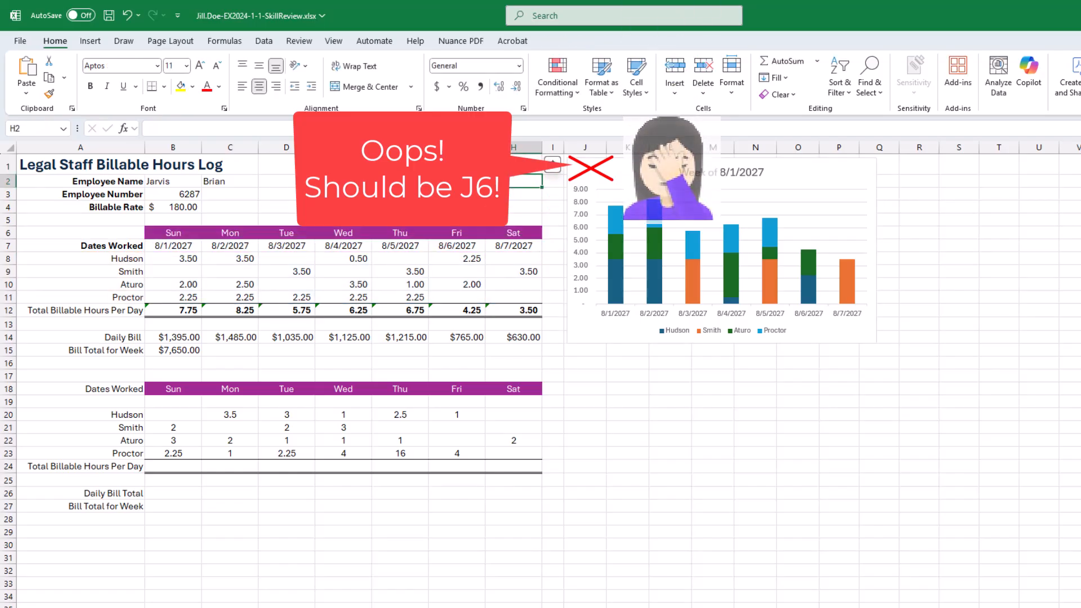
{"action": "key", "text": "alt+Tab"}
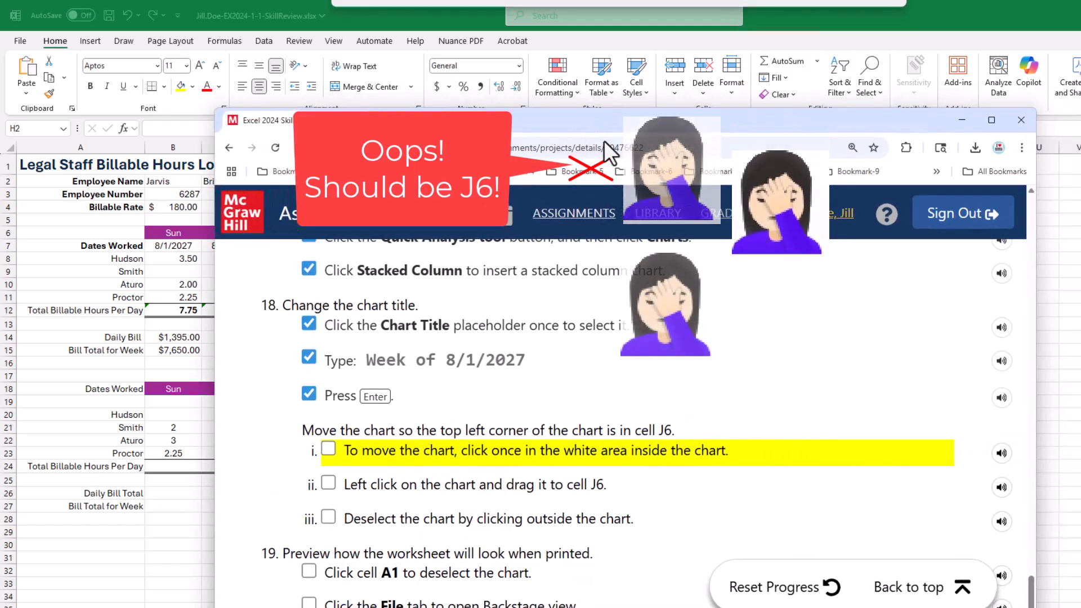
{"action": "left_click", "coordinate": [328, 449]}
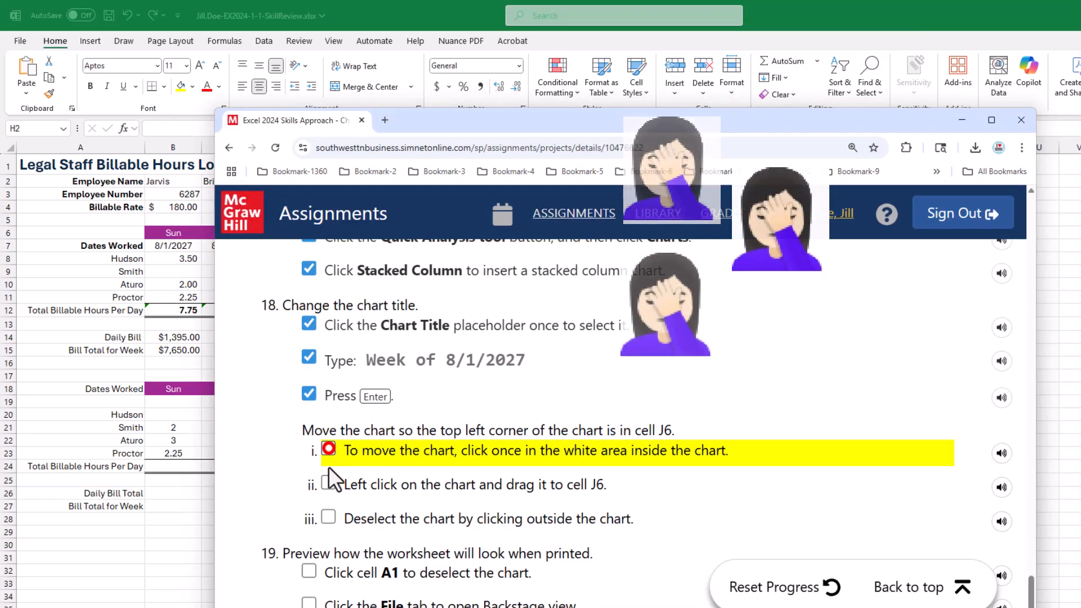
{"action": "left_click", "coordinate": [329, 484]}
{"action": "left_click", "coordinate": [328, 516]}
{"action": "scroll", "coordinate": [464, 405], "scroll_direction": "down", "scroll_amount": 3}
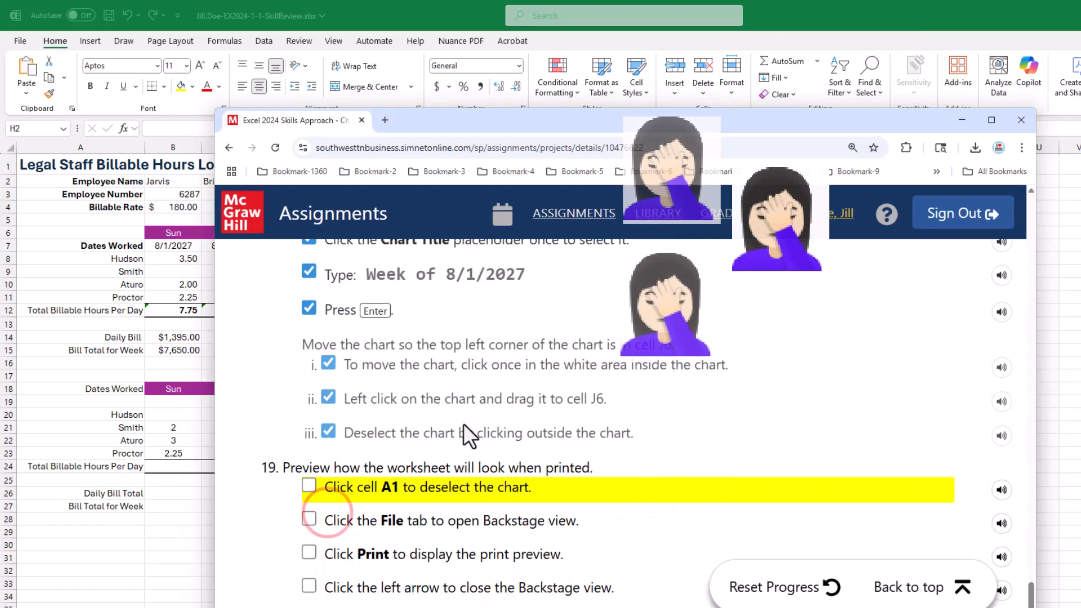
{"action": "scroll", "coordinate": [464, 427], "scroll_direction": "down", "scroll_amount": 1}
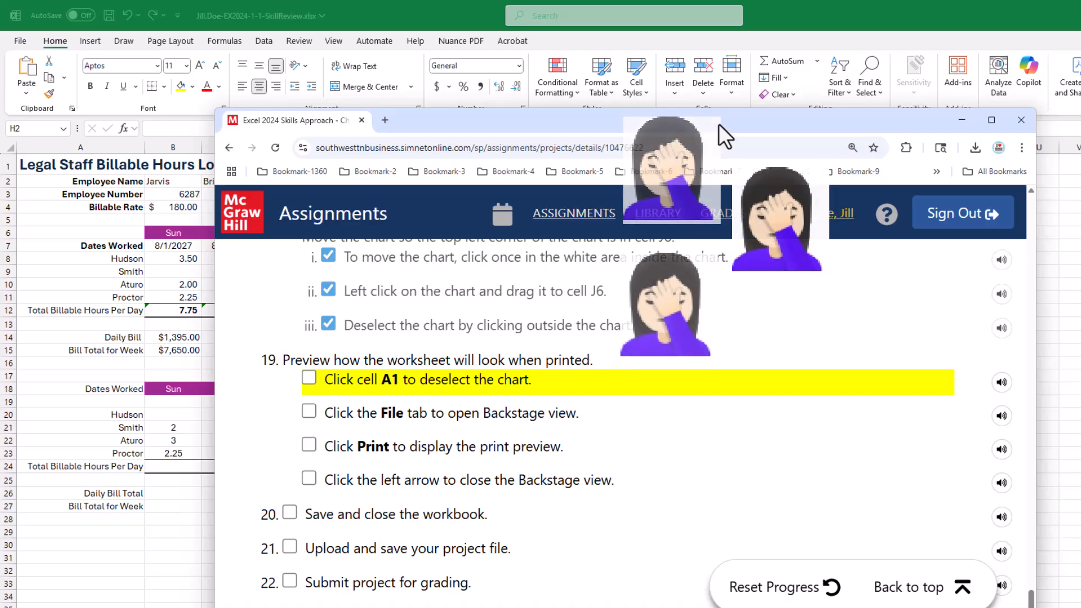
- Move the SIMnet window aside and preview how the worksheet will print with cell A1 selected, returning to the sheet
{"action": "left_click_drag", "start_coordinate": [719, 120], "coordinate": [704, 88]}
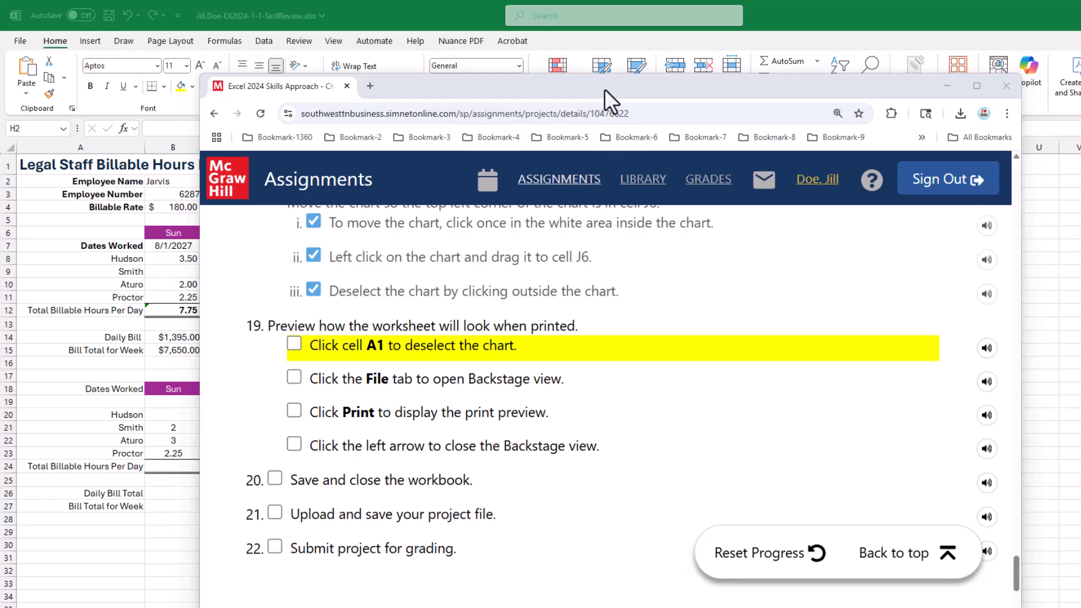
{"action": "left_click_drag", "start_coordinate": [604, 89], "coordinate": [1080, 90]}
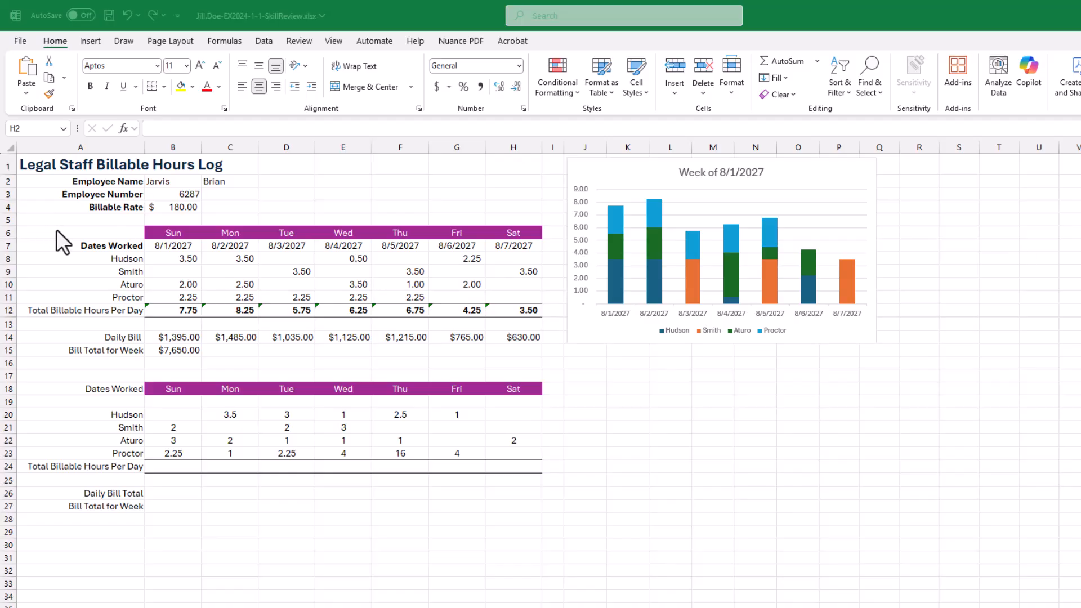
{"action": "left_click", "coordinate": [52, 164]}
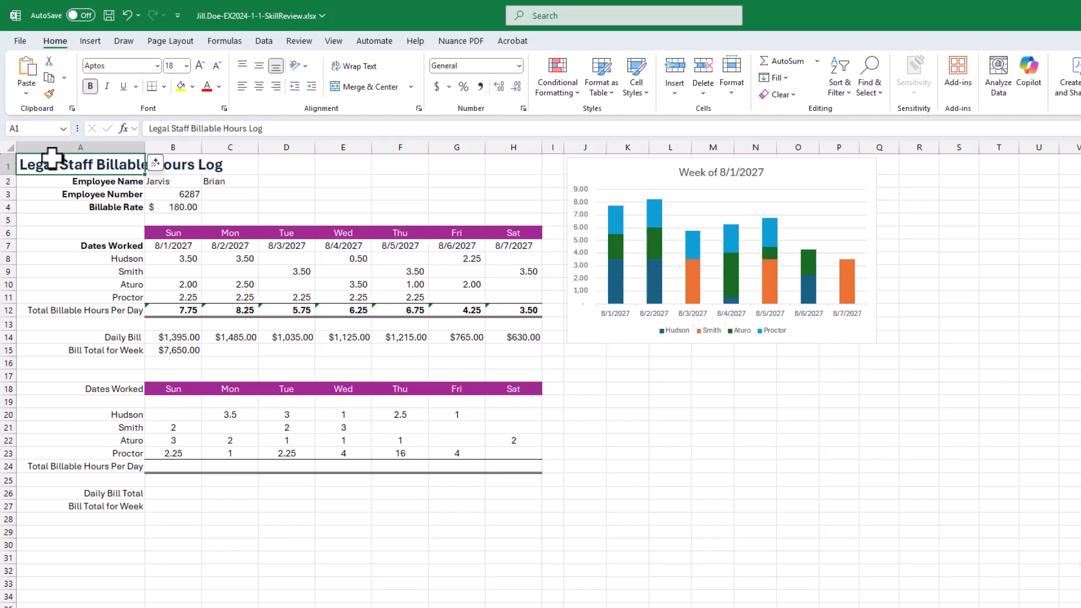
{"action": "left_click", "coordinate": [20, 40]}
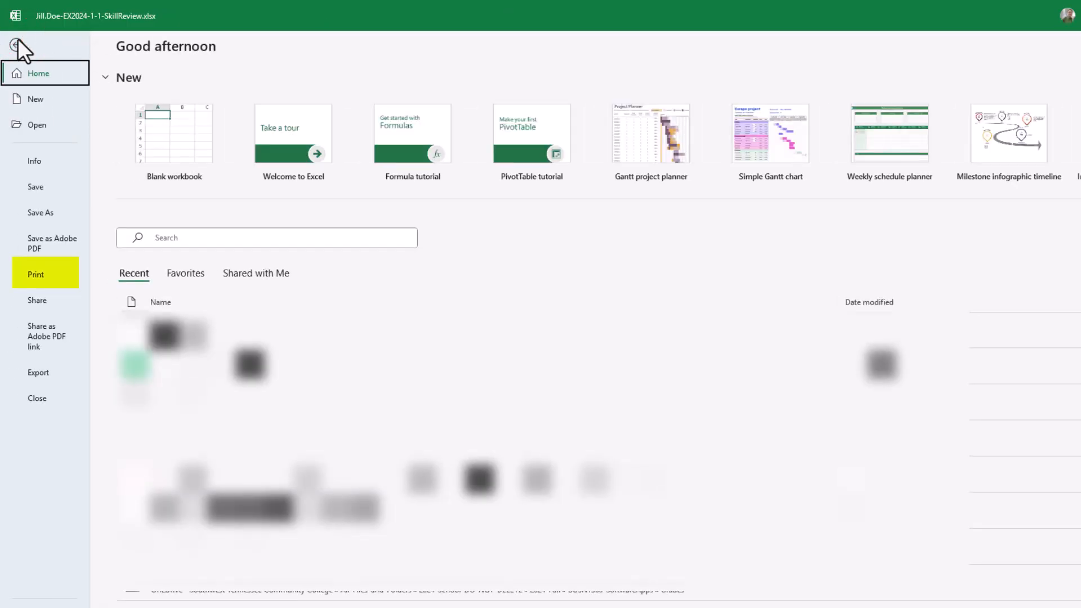
{"action": "left_click", "coordinate": [30, 275]}
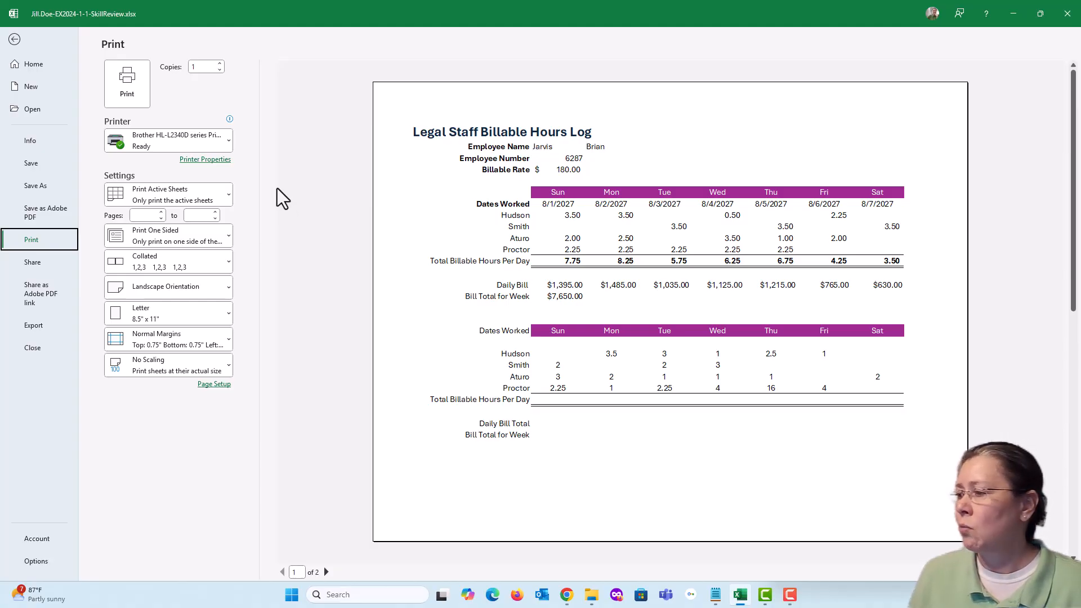
{"action": "left_click", "coordinate": [14, 39]}
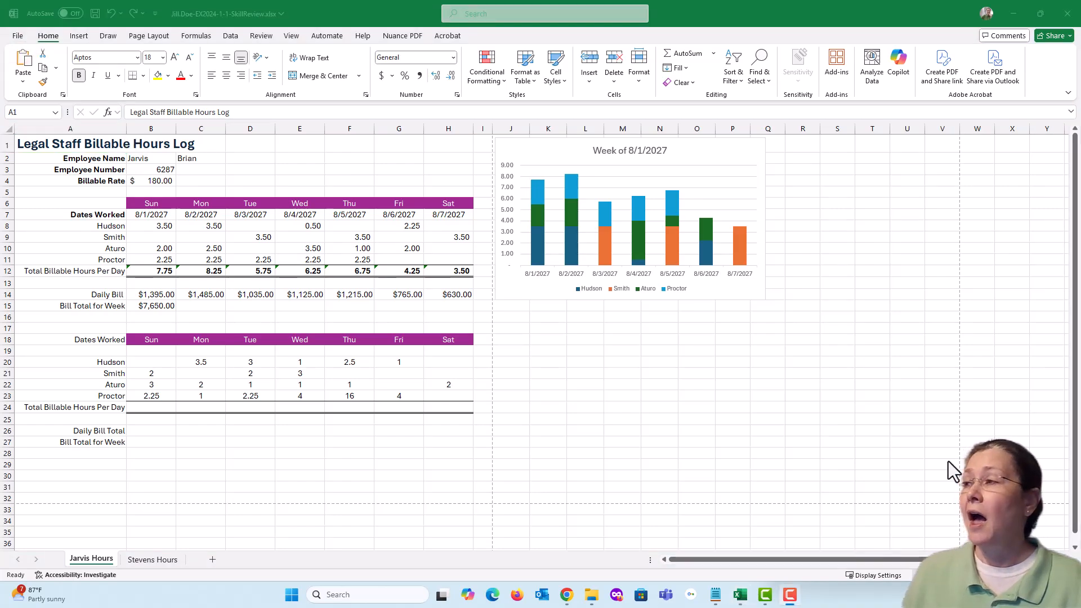
- Save the workbook and add the New, Quick Print, and Print Preview and Print commands to the Quick Access Toolbar
{"action": "left_click", "coordinate": [337, 8]}
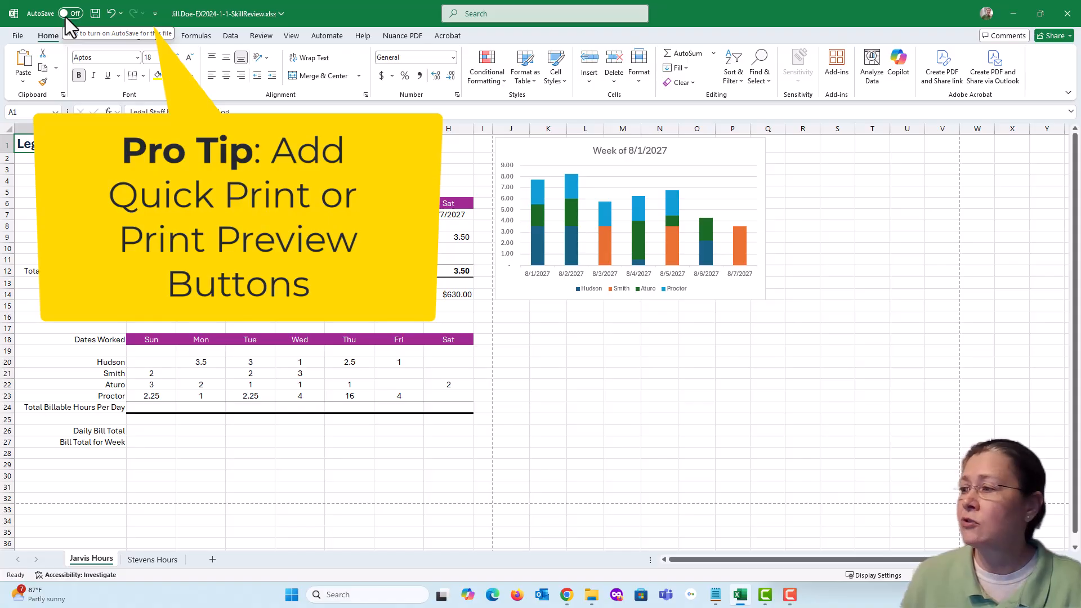
{"action": "left_click", "coordinate": [96, 13]}
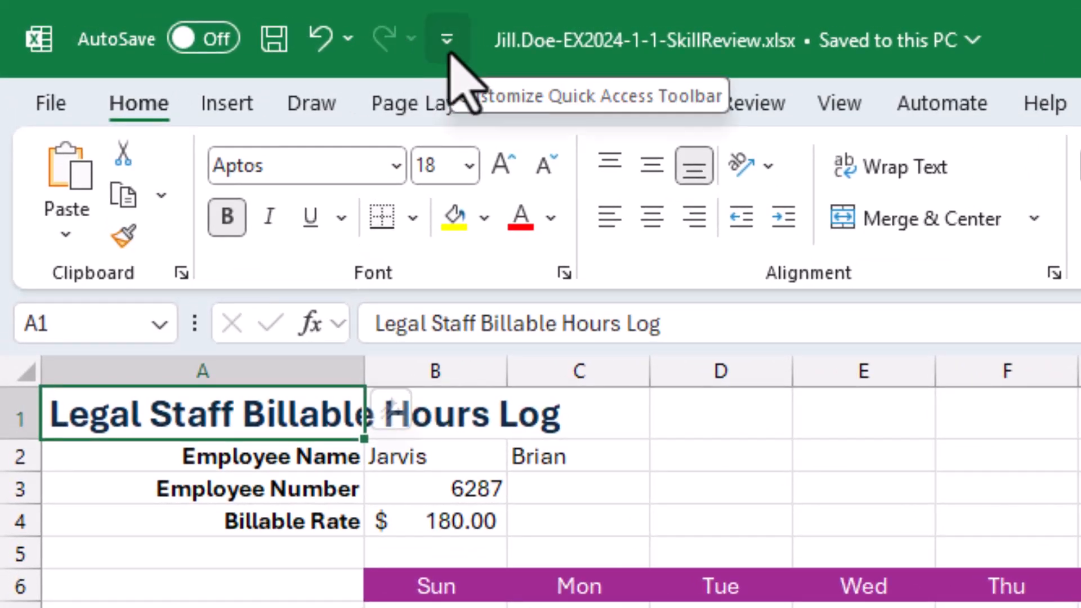
{"action": "left_click", "coordinate": [448, 41]}
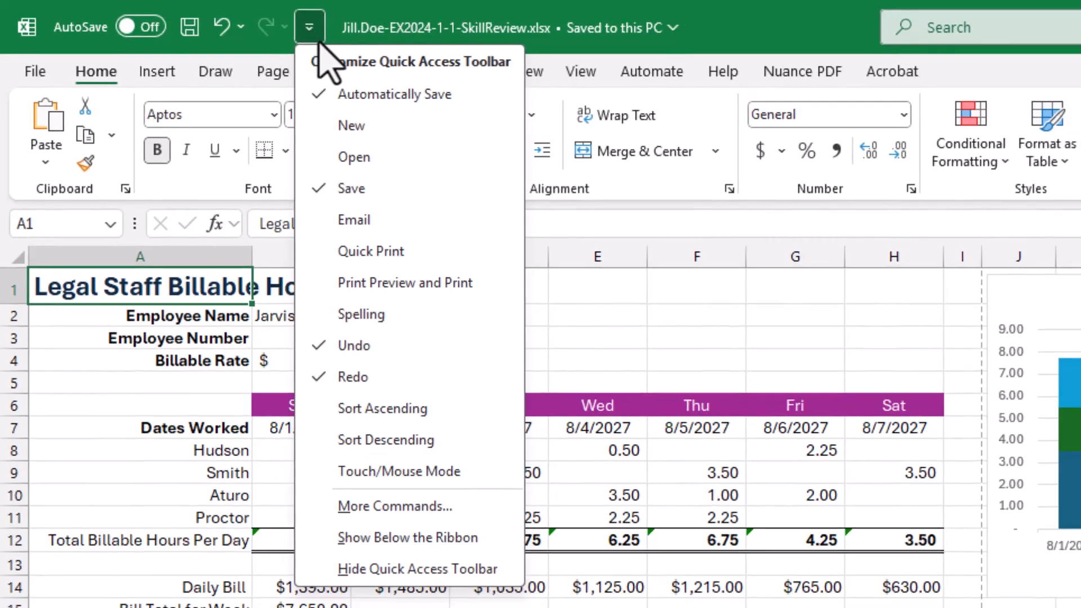
{"action": "left_click", "coordinate": [354, 126]}
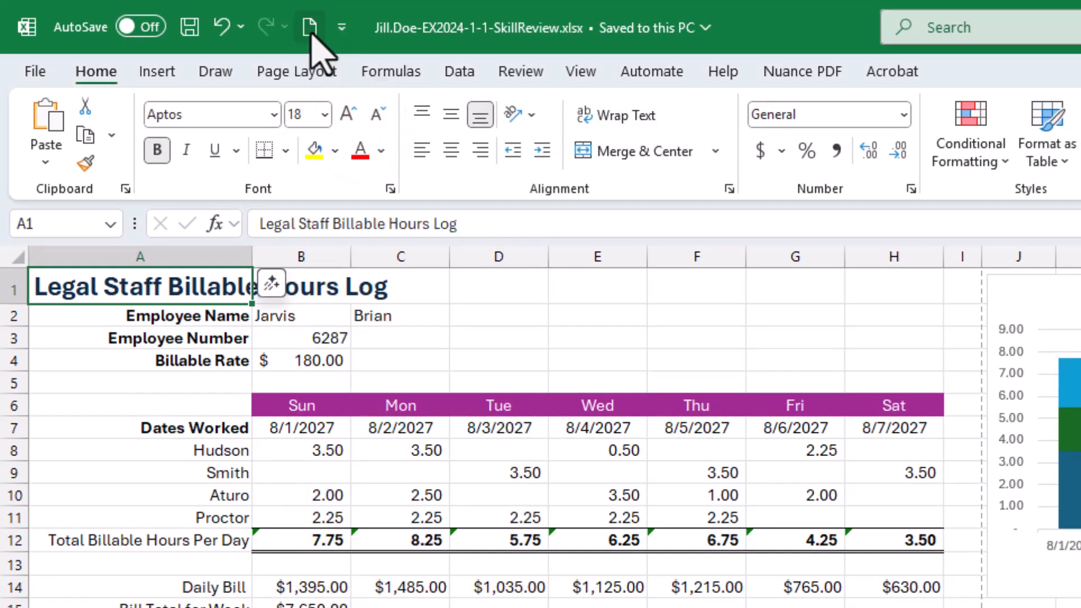
{"action": "left_click", "coordinate": [342, 27]}
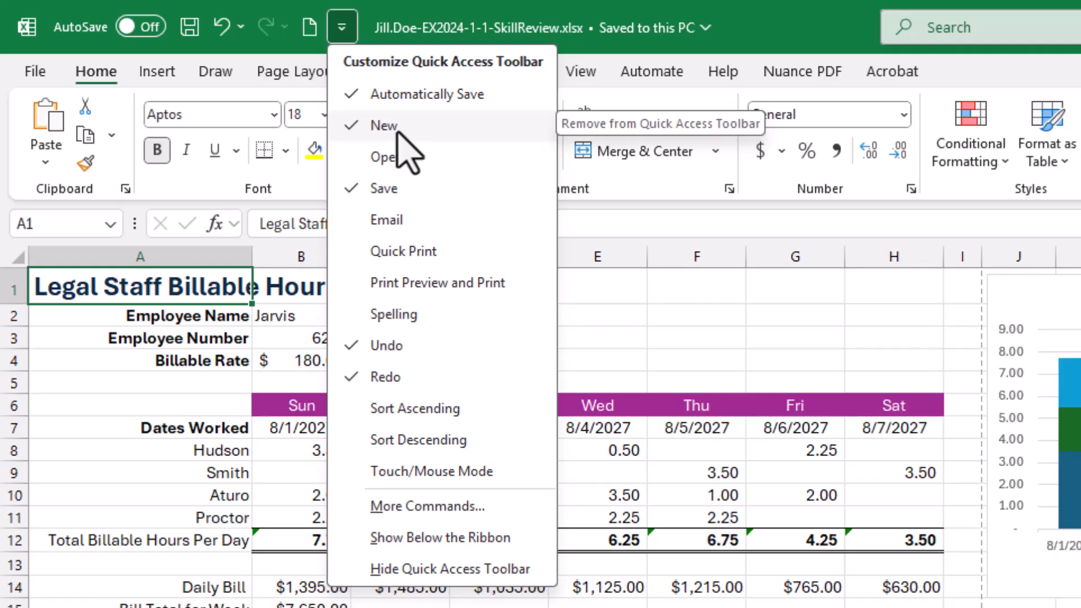
{"action": "left_click", "coordinate": [433, 251]}
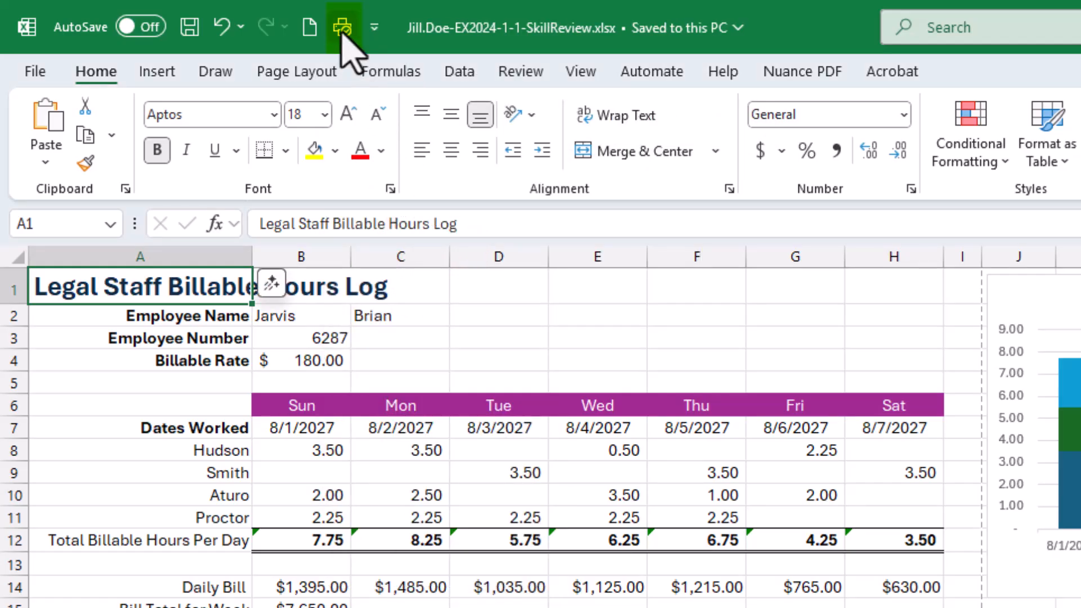
{"action": "left_click", "coordinate": [374, 27]}
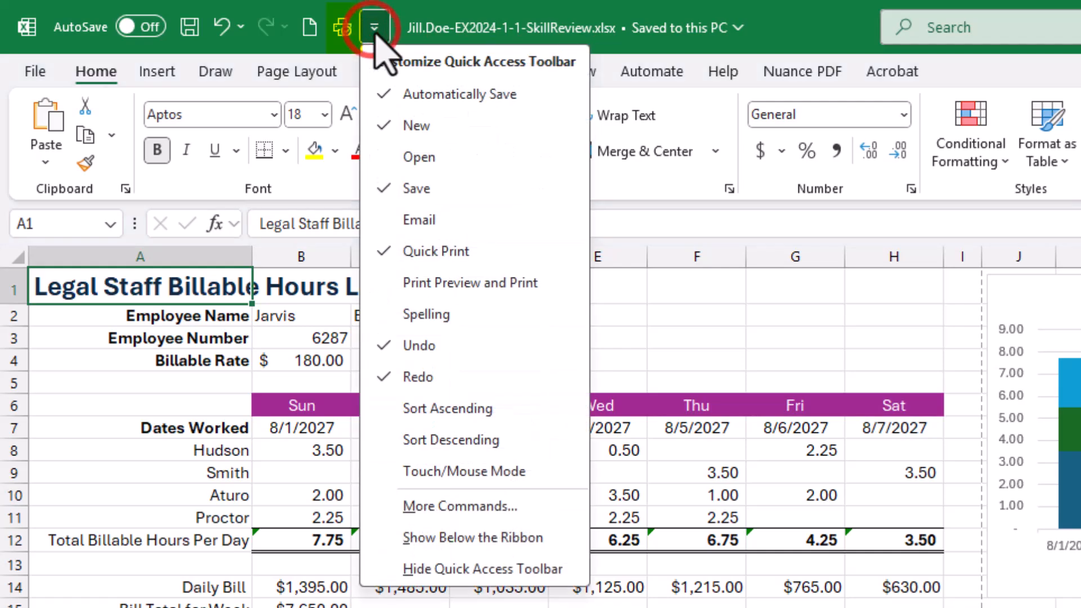
{"action": "left_click", "coordinate": [448, 283]}
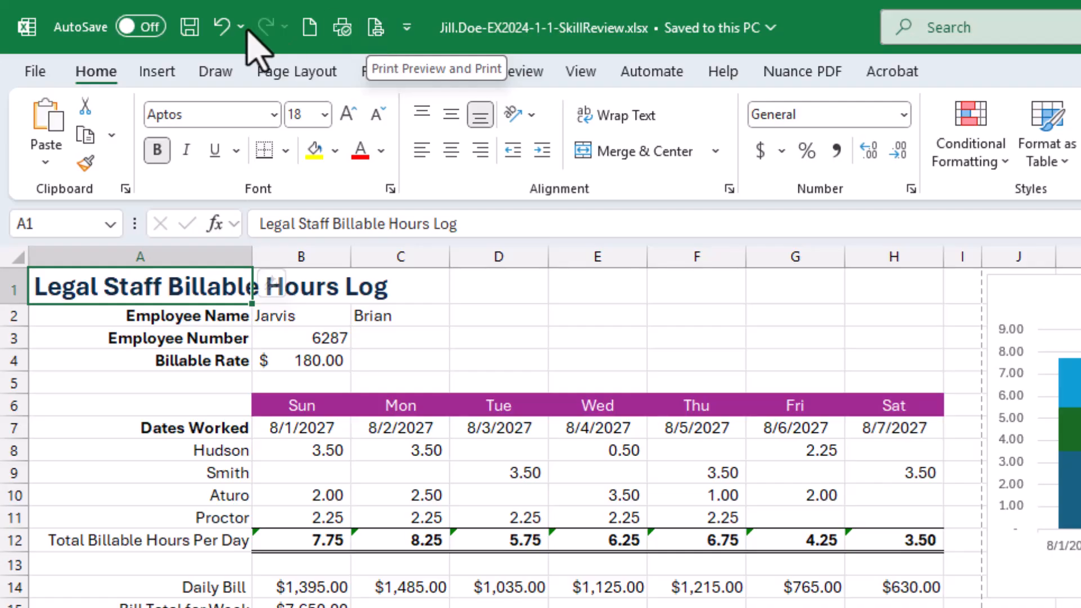
- Display the print preview from the Quick Access Toolbar and return to the worksheet
{"action": "left_click", "coordinate": [375, 27]}
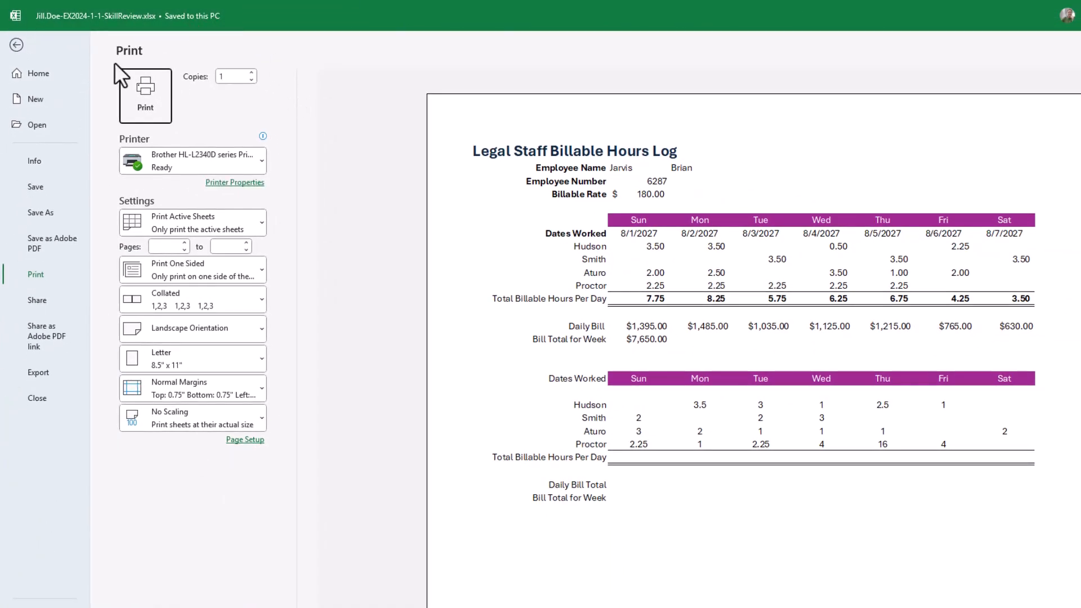
{"action": "left_click", "coordinate": [17, 44]}
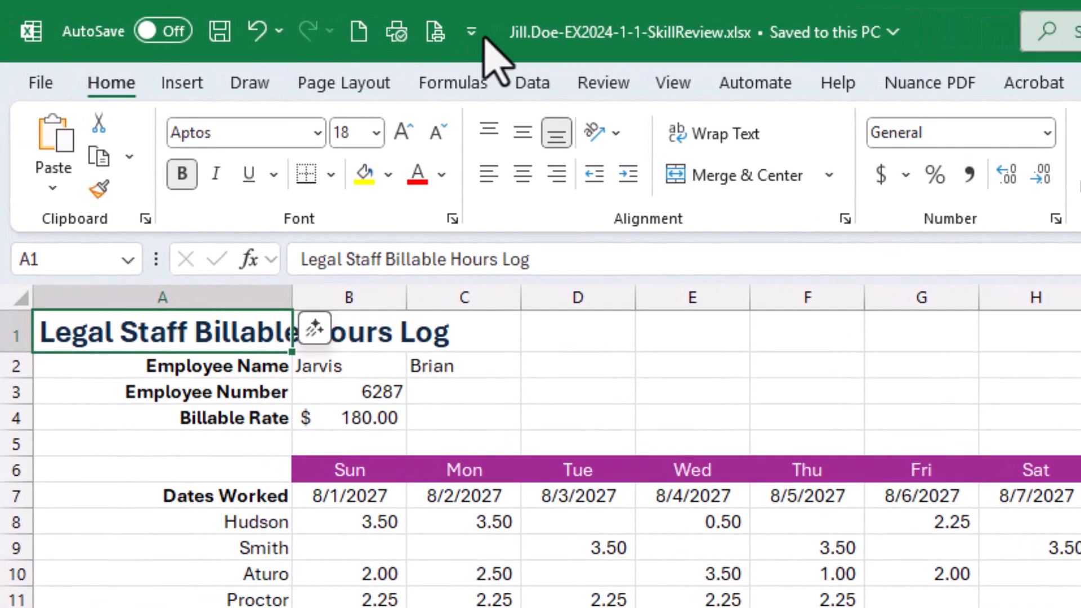
- Remove the New command from the Quick Access Toolbar and add it back after the print commands
{"action": "left_click", "coordinate": [472, 32]}
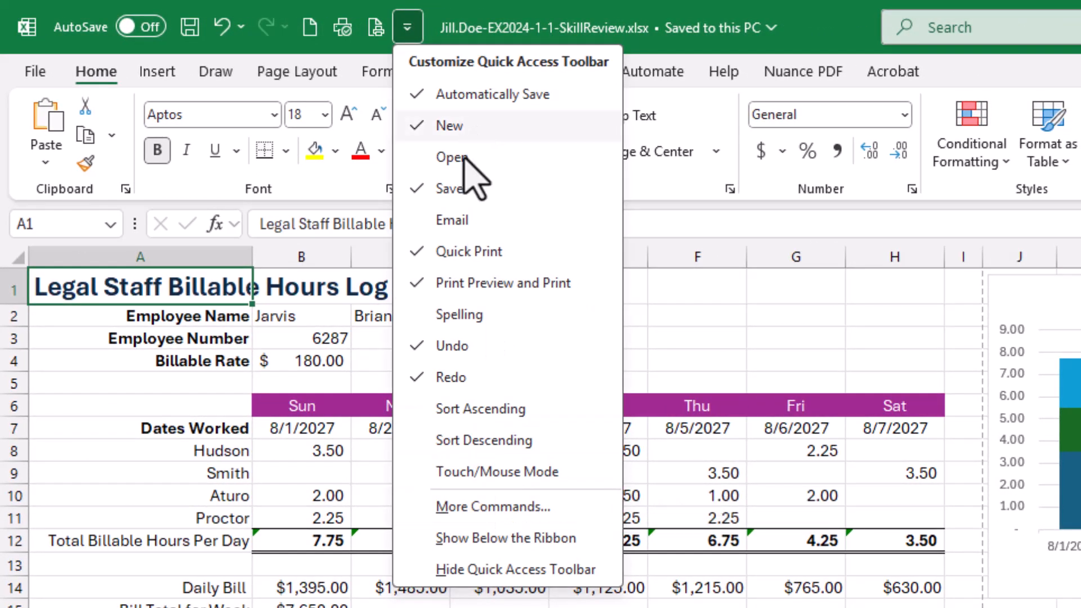
{"action": "left_click", "coordinate": [442, 125]}
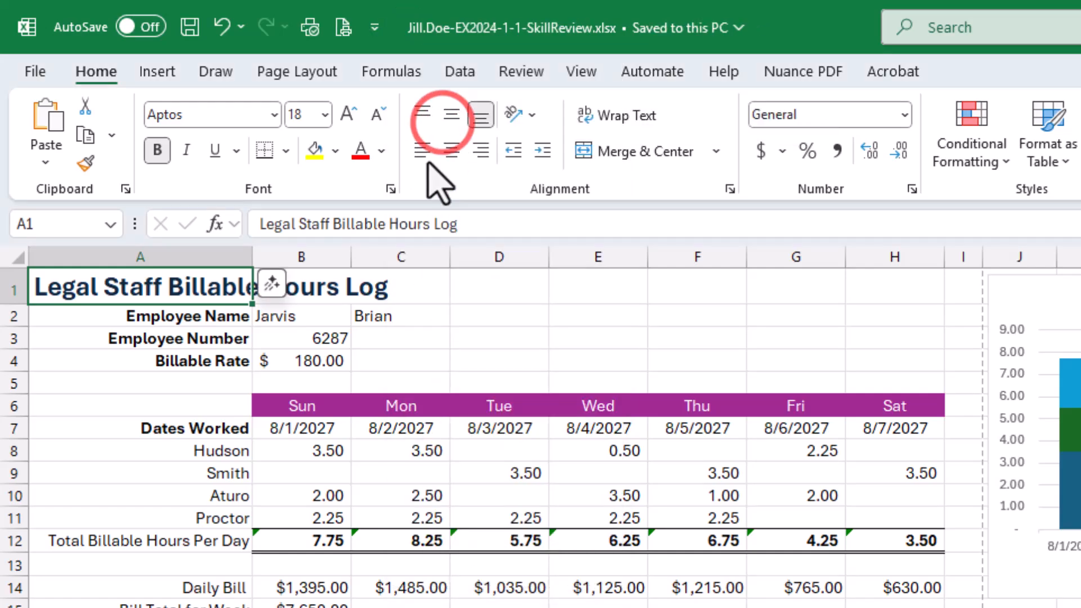
{"action": "left_click", "coordinate": [374, 27]}
{"action": "left_click", "coordinate": [431, 125]}
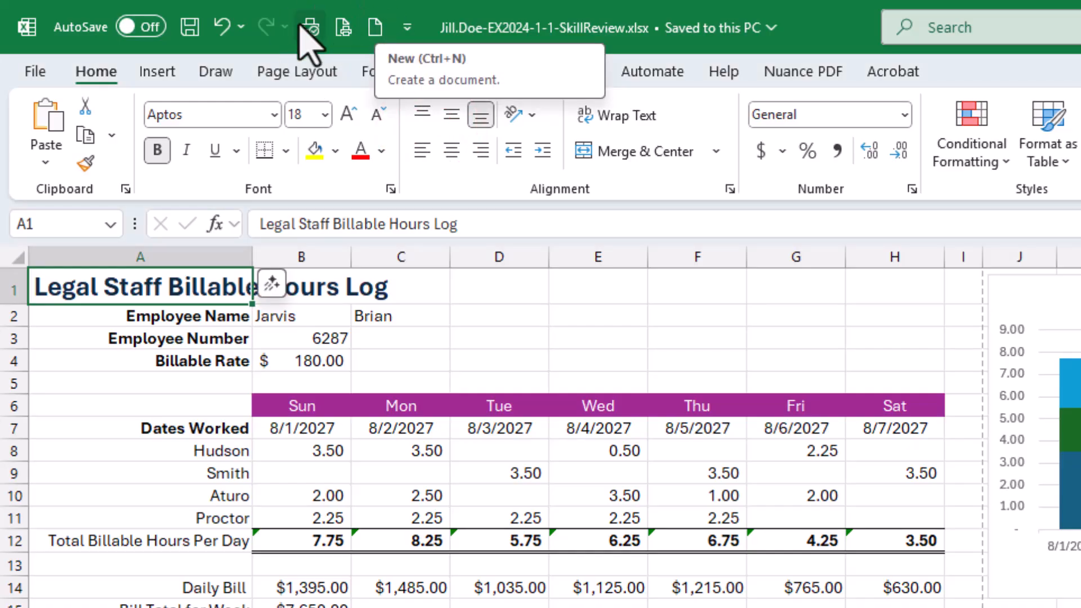
{"action": "left_click", "coordinate": [408, 28]}
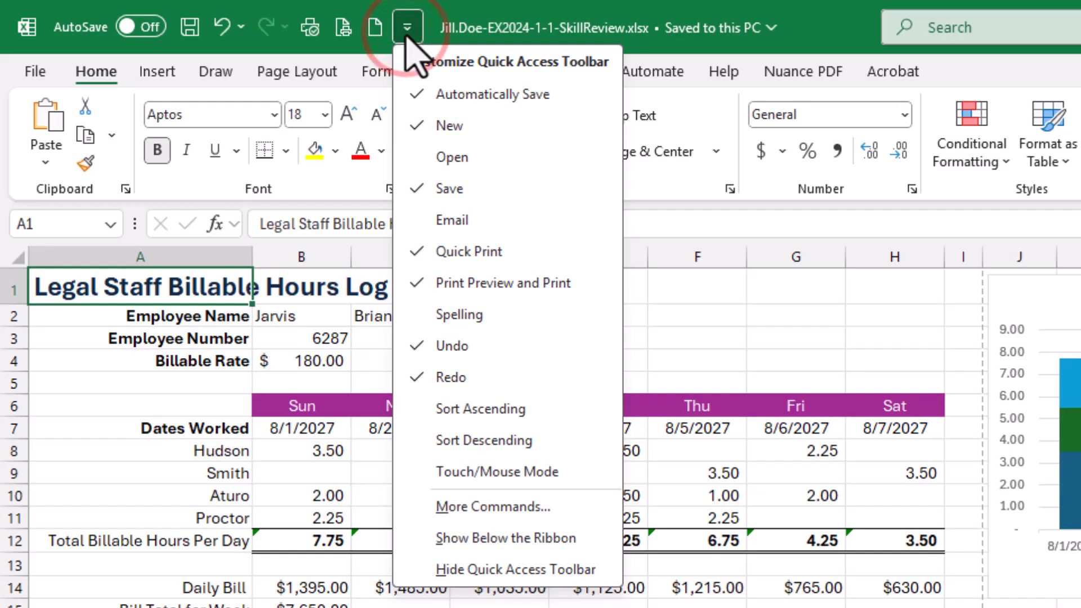
{"action": "left_click", "coordinate": [406, 35]}
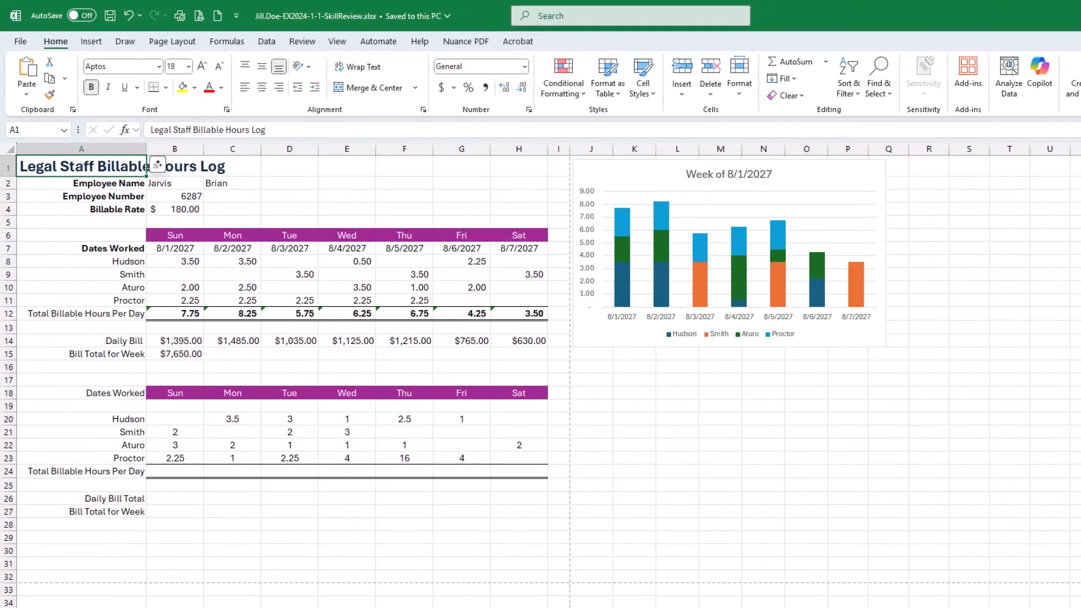
- Bring the SIMnet instructions back into view and mark the four print preview items of instruction 19 as done
{"action": "left_click_drag", "start_coordinate": [1080, 70], "coordinate": [472, 46]}
{"action": "left_click", "coordinate": [255, 310]}
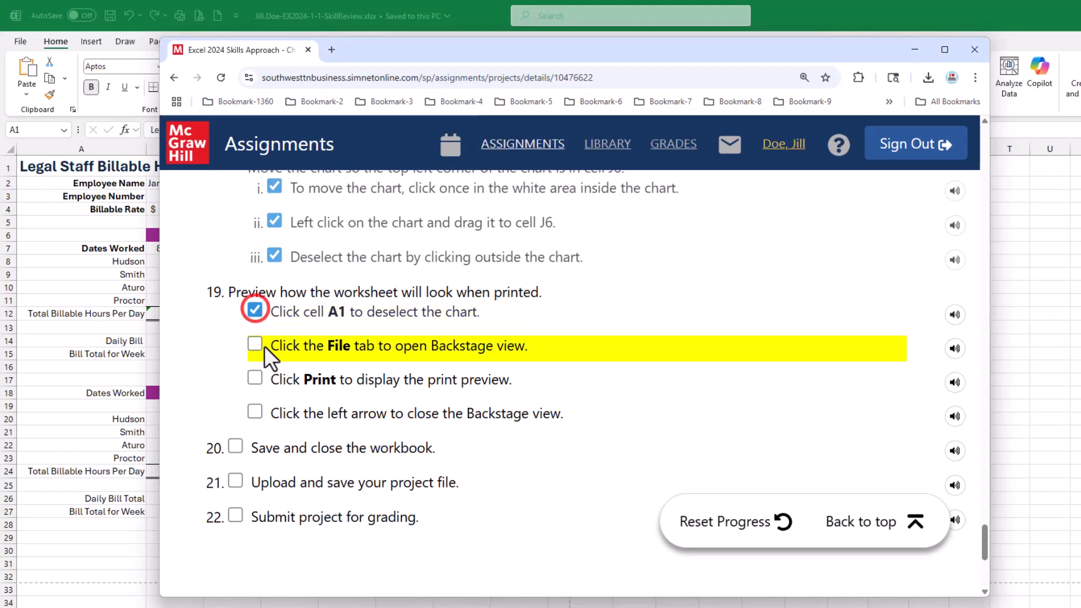
{"action": "left_click", "coordinate": [254, 344]}
{"action": "left_click", "coordinate": [254, 374]}
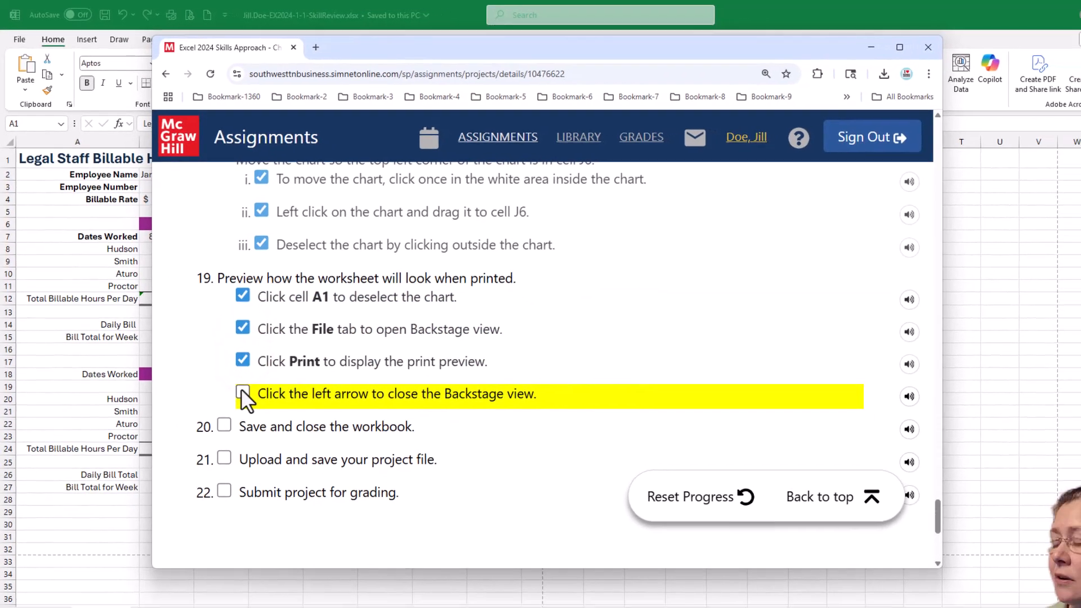
{"action": "left_click", "coordinate": [254, 412]}
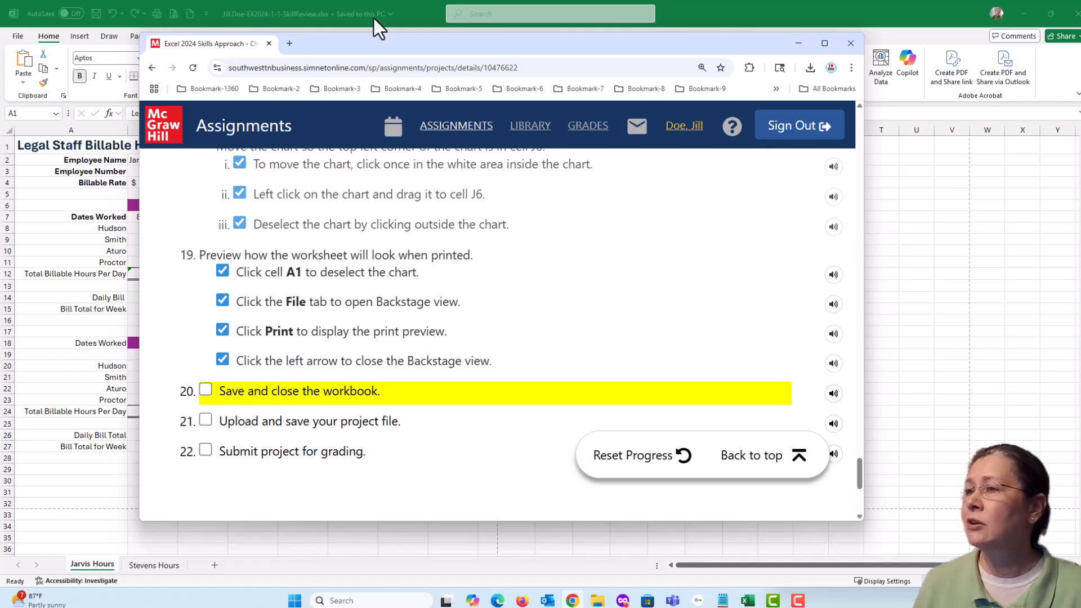
- Save and close the Excel workbook, and mark instruction 20 as done in the SIMnet instructions
{"action": "left_click", "coordinate": [730, 7]}
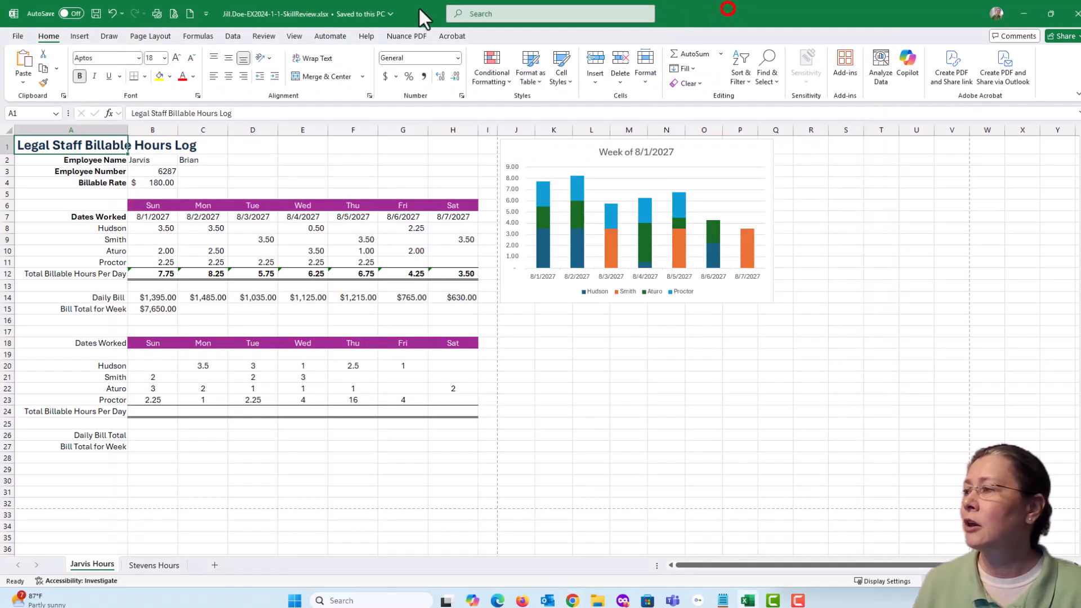
{"action": "left_click", "coordinate": [96, 12]}
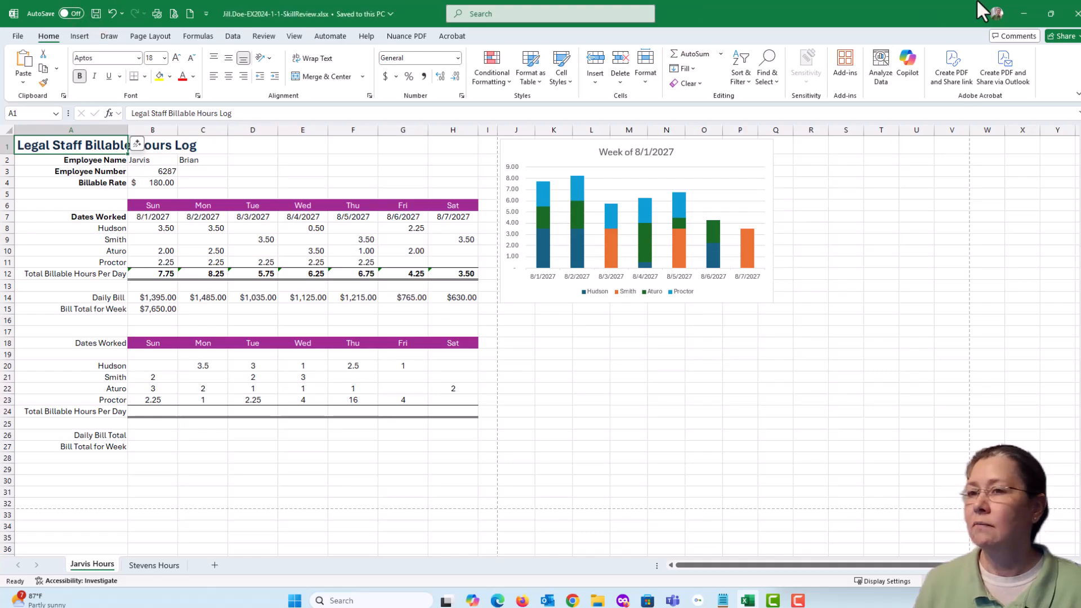
{"action": "left_click", "coordinate": [1077, 14]}
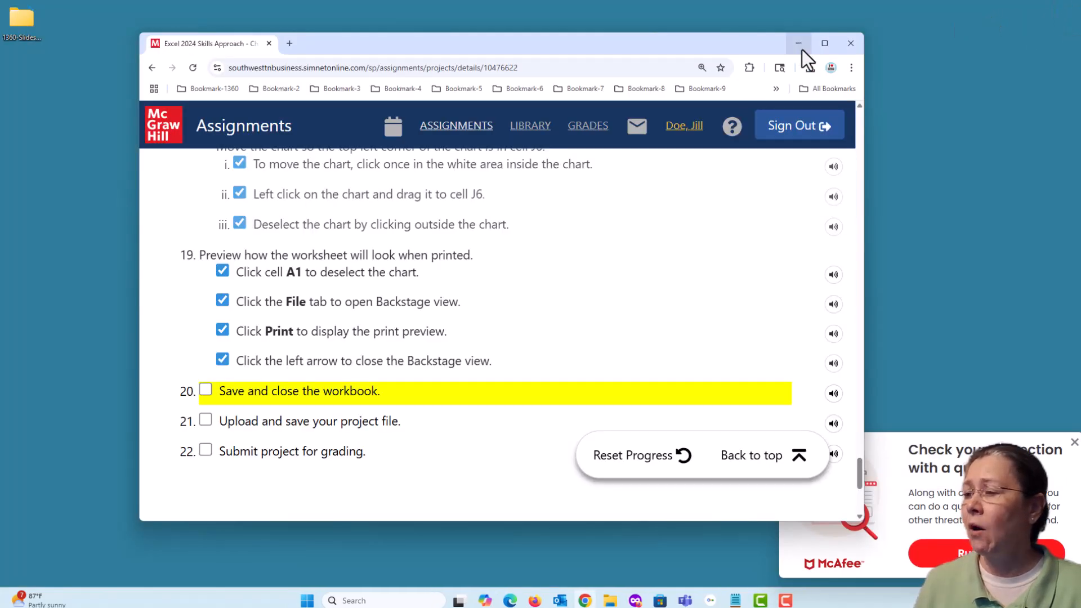
{"action": "left_click", "coordinate": [205, 391]}
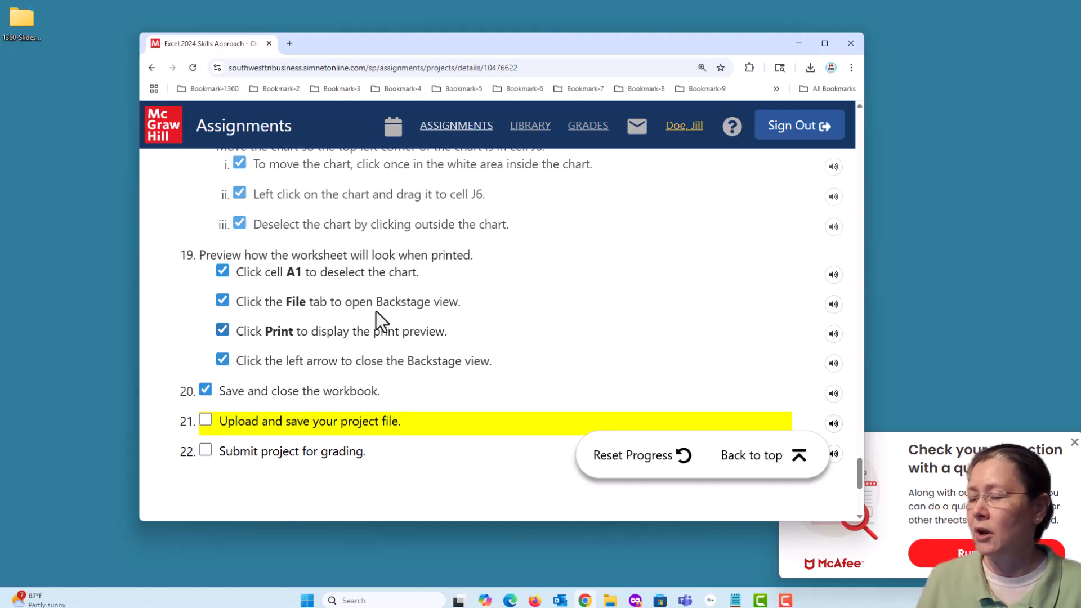
- Maximize the browser window and return to the Upload section at the beginning of the SIMnet assignment page
{"action": "left_click", "coordinate": [824, 43]}
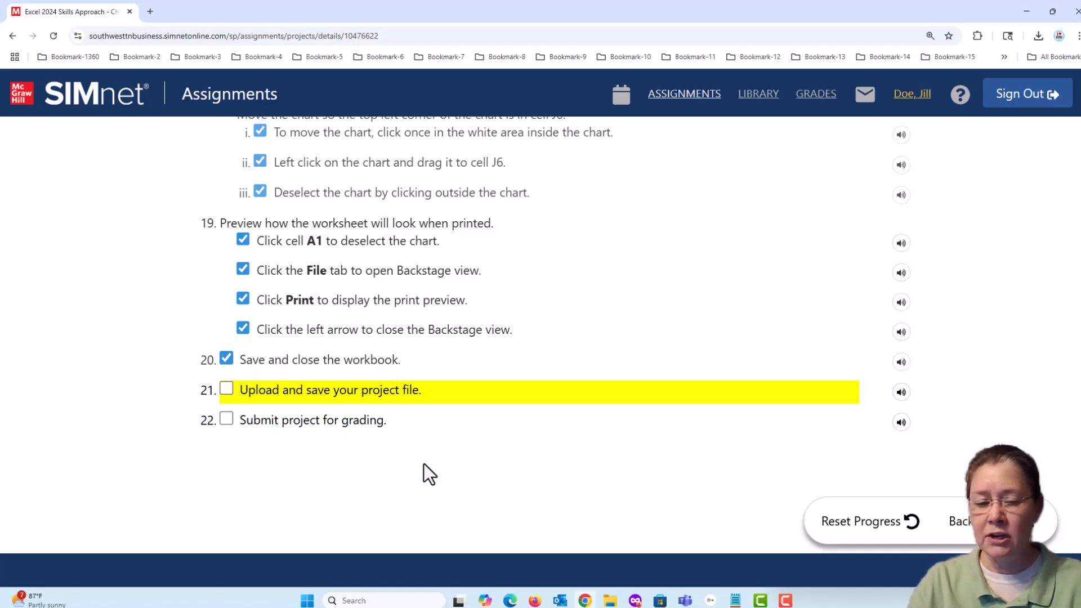
{"action": "key", "text": "ctrl+Home"}
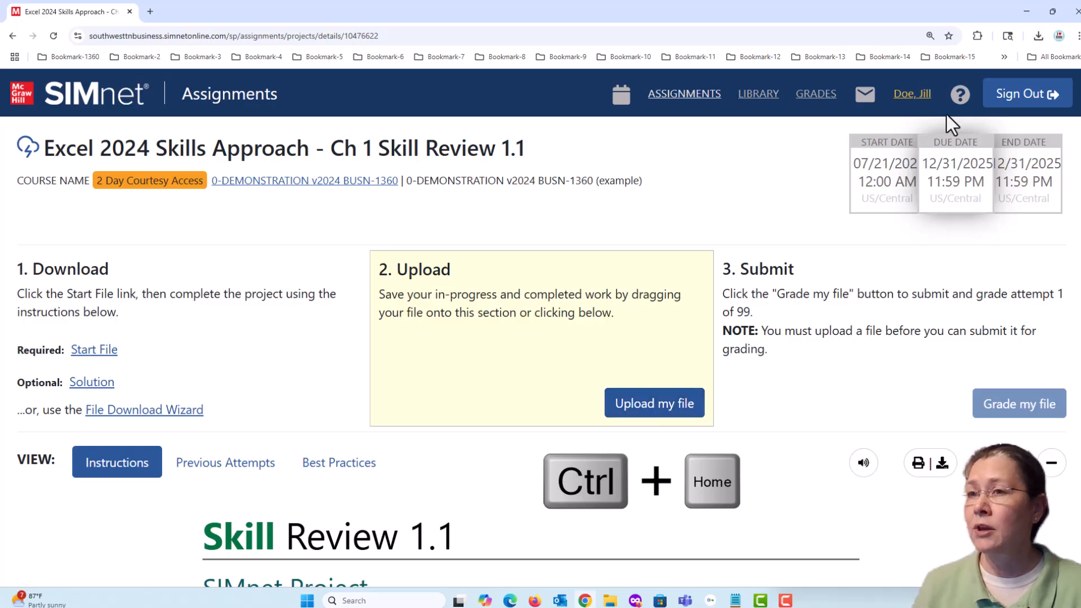
- Place the browser and the Excel-1 folder window side by side, upload the completed Skill Review workbook to the assignment, and submit it for grading
{"action": "left_click", "coordinate": [1052, 11]}
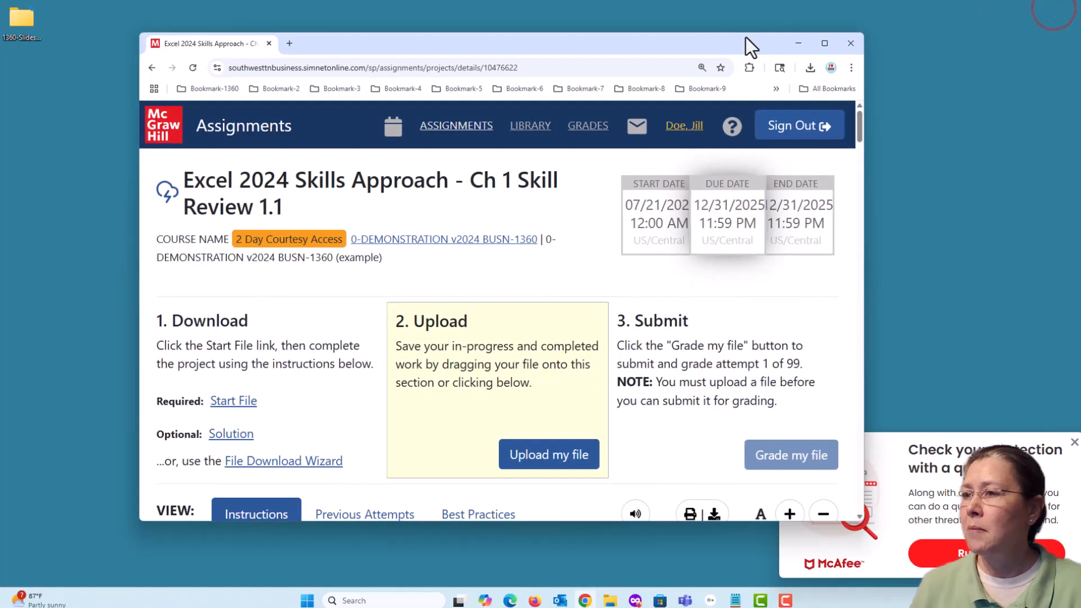
{"action": "left_click_drag", "start_coordinate": [686, 50], "coordinate": [597, 53]}
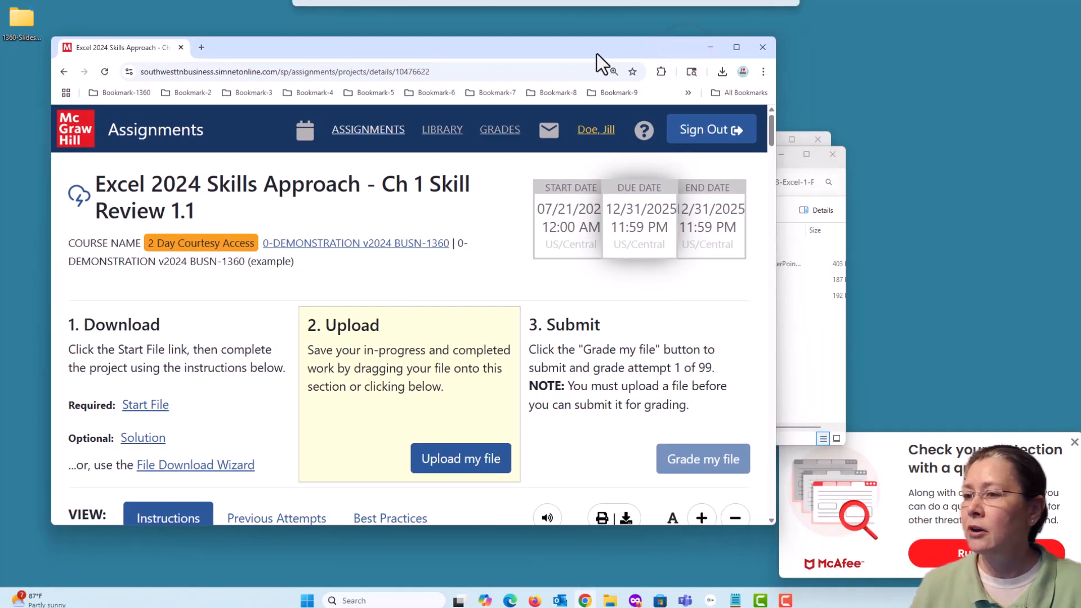
{"action": "left_click", "coordinate": [799, 321]}
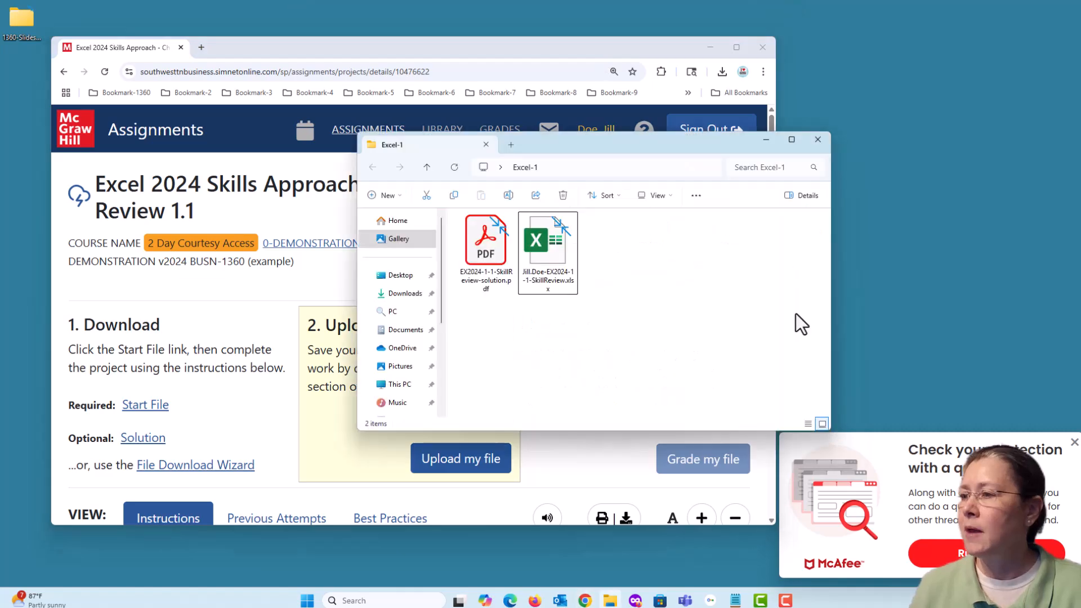
{"action": "left_click_drag", "start_coordinate": [621, 143], "coordinate": [843, 91]}
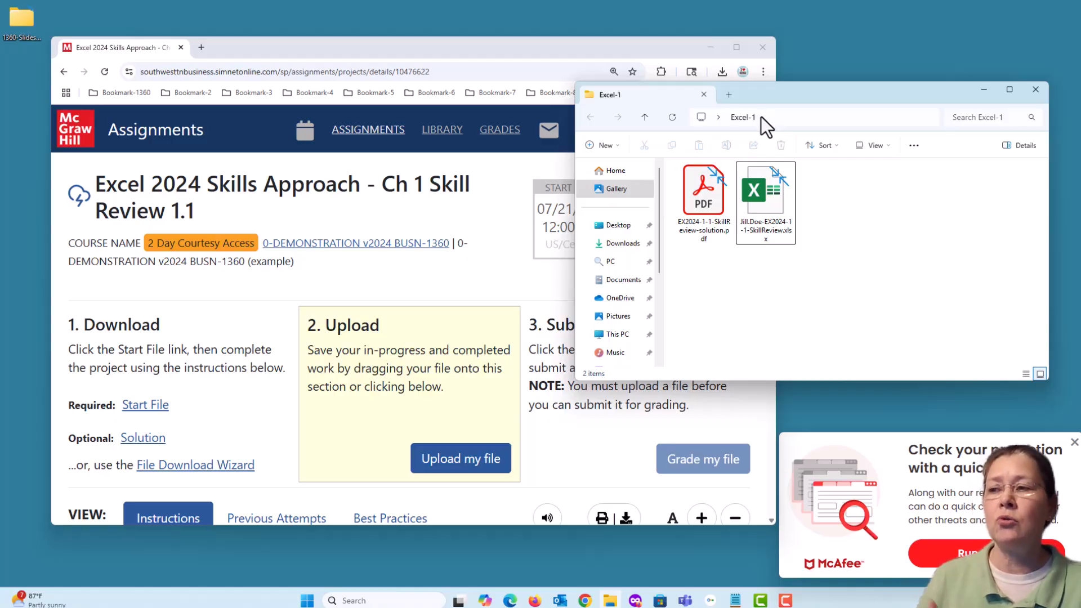
{"action": "left_click_drag", "start_coordinate": [759, 194], "coordinate": [388, 400]}
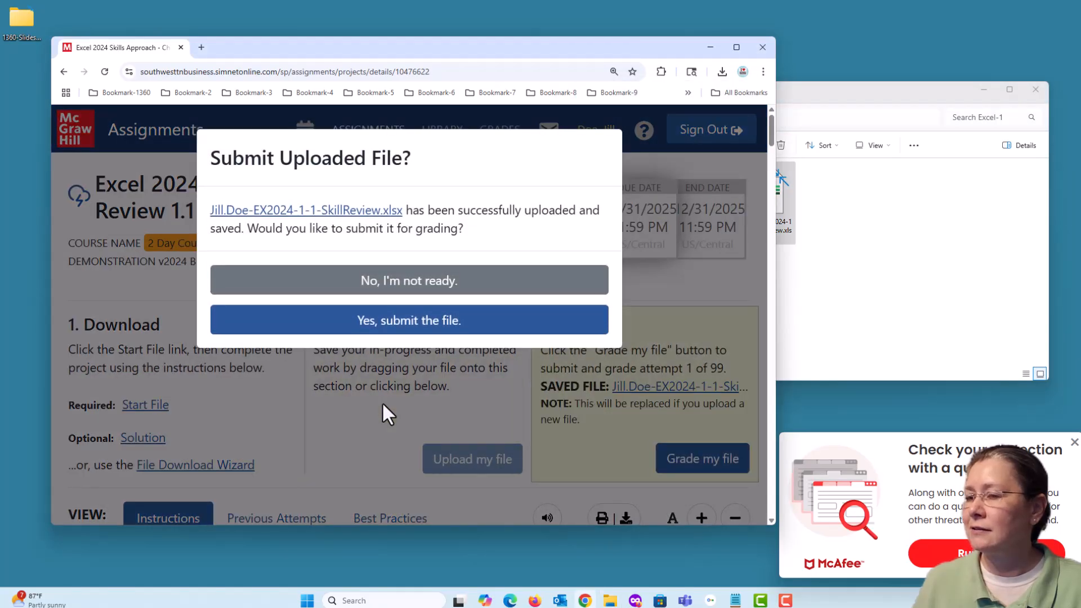
{"action": "left_click", "coordinate": [427, 320]}
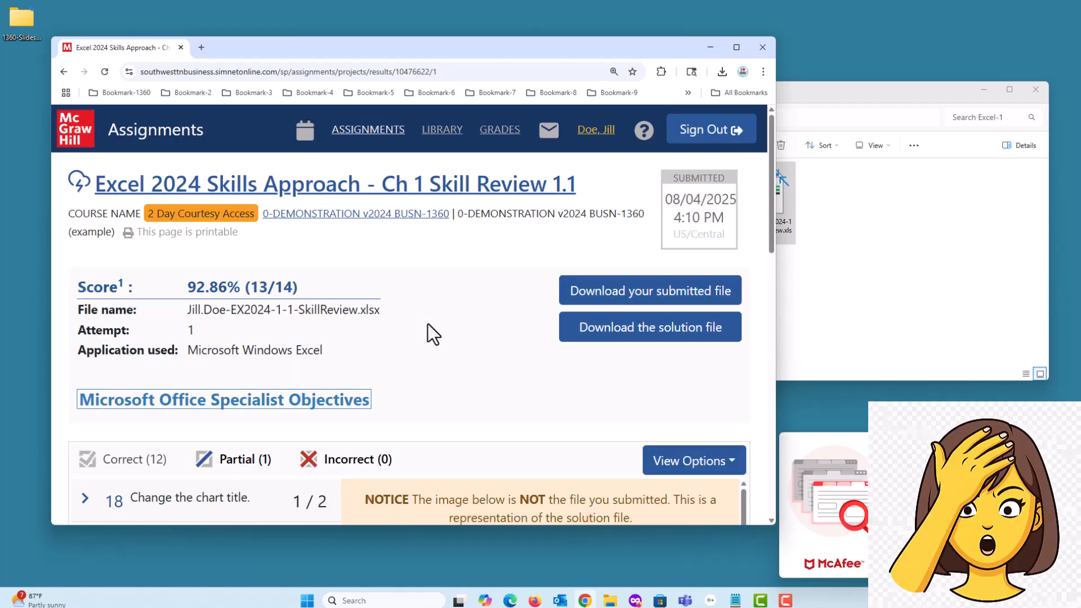
- Enlarge the grading results and examine the feedback for instruction 18 alongside the chart in the solution image
{"action": "left_click", "coordinate": [736, 47]}
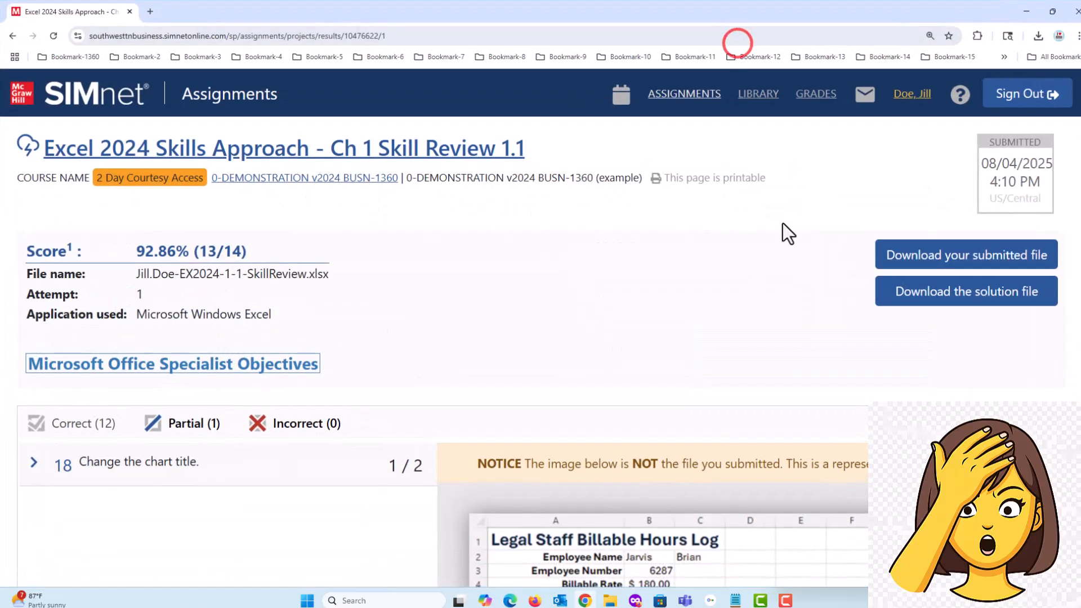
{"action": "scroll", "coordinate": [613, 310], "scroll_direction": "down", "scroll_amount": 1}
{"action": "scroll", "coordinate": [600, 299], "scroll_direction": "down", "scroll_amount": 3}
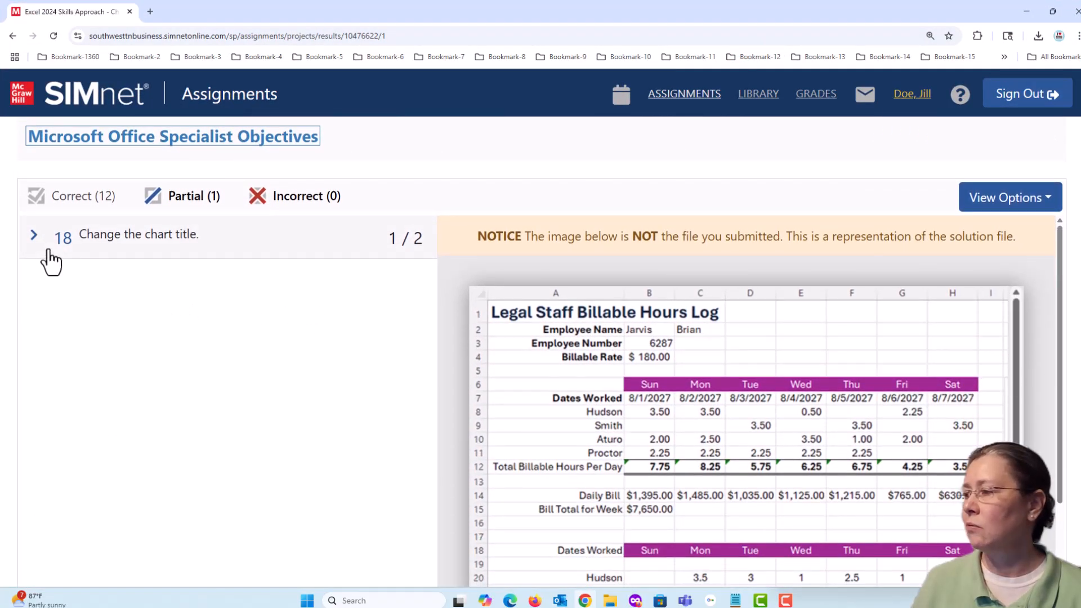
{"action": "left_click", "coordinate": [32, 237]}
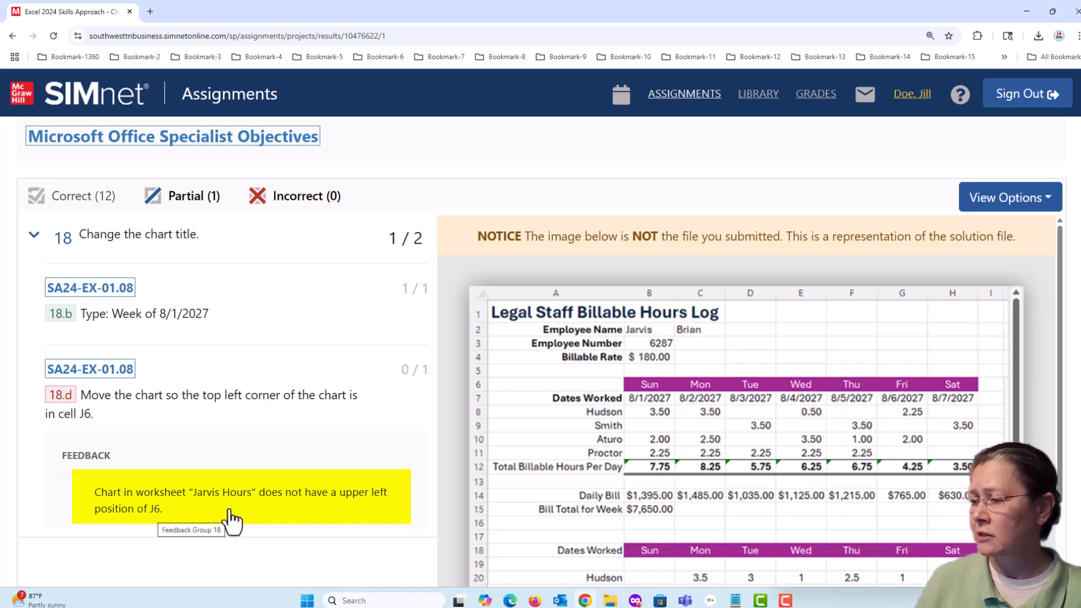
{"action": "scroll", "coordinate": [711, 475], "scroll_direction": "down", "scroll_amount": 4}
{"action": "scroll", "coordinate": [702, 477], "scroll_direction": "down", "scroll_amount": 4}
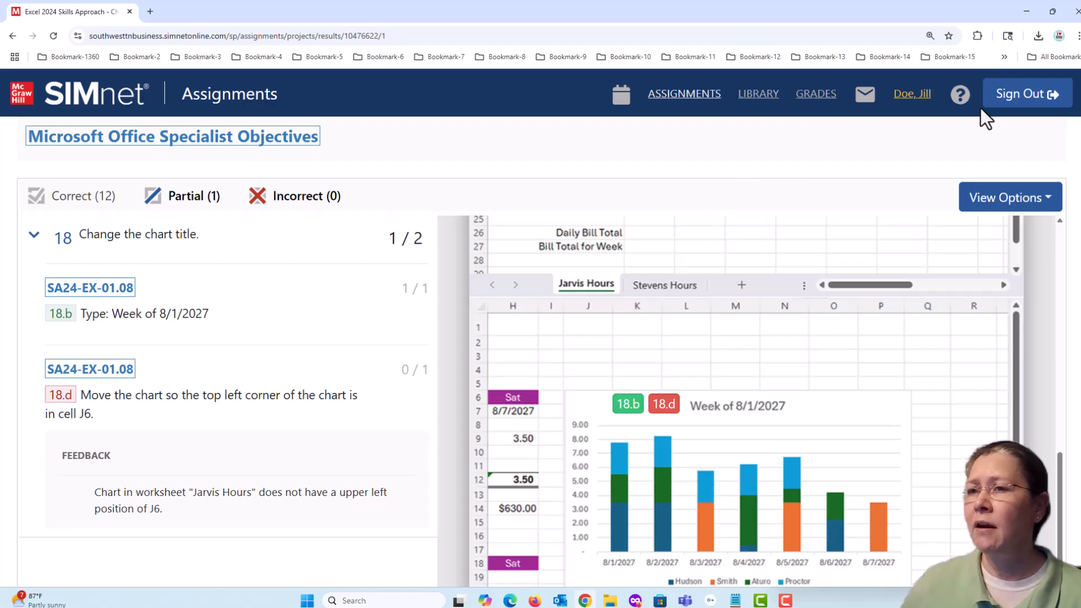
- Reopen the Skill Review workbook from the Excel-1 folder, move the chart's upper-left corner to cell J6, then save and close the workbook
{"action": "left_click", "coordinate": [1026, 12]}
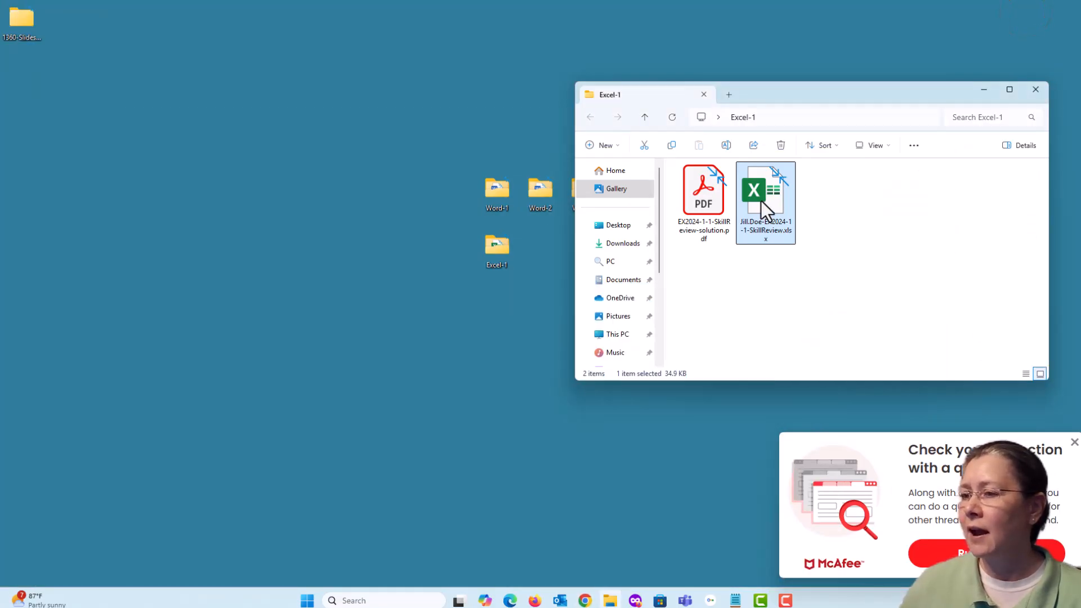
{"action": "double_click", "coordinate": [762, 201]}
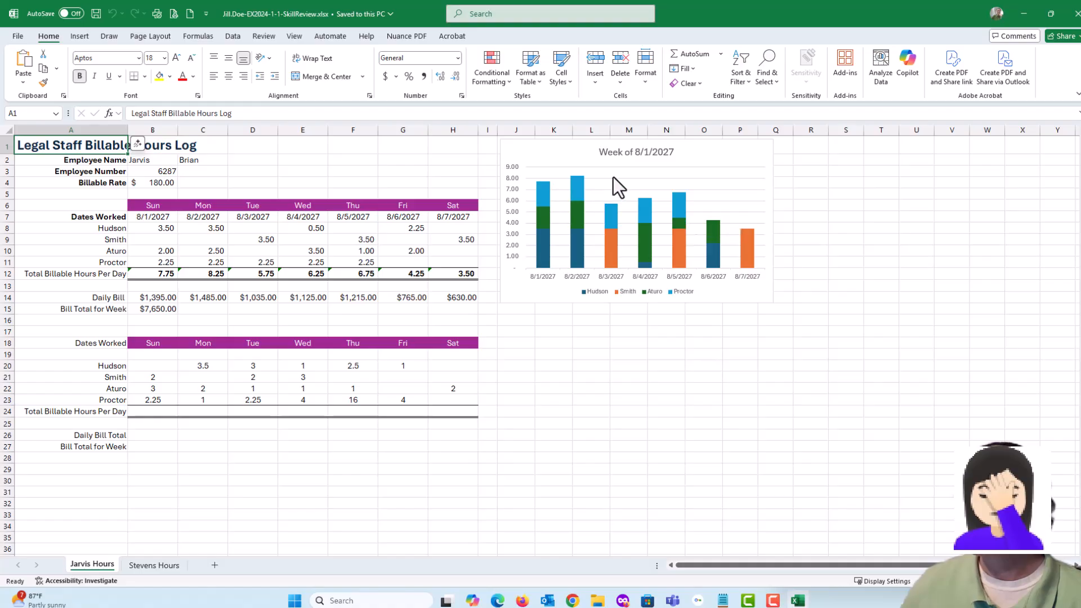
{"action": "left_click_drag", "start_coordinate": [535, 146], "coordinate": [533, 207]}
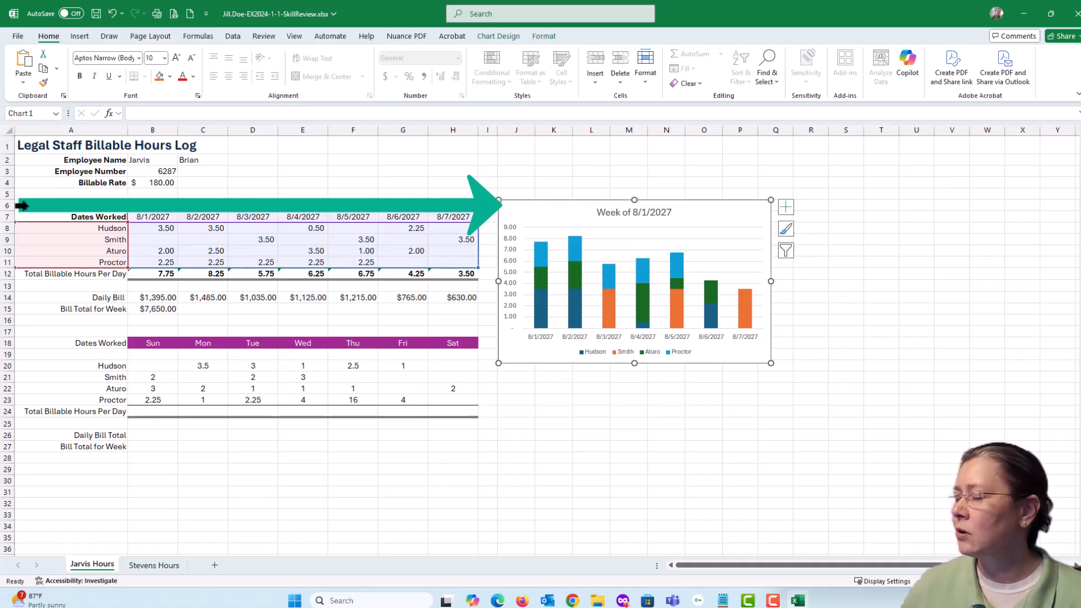
{"action": "left_click", "coordinate": [96, 14]}
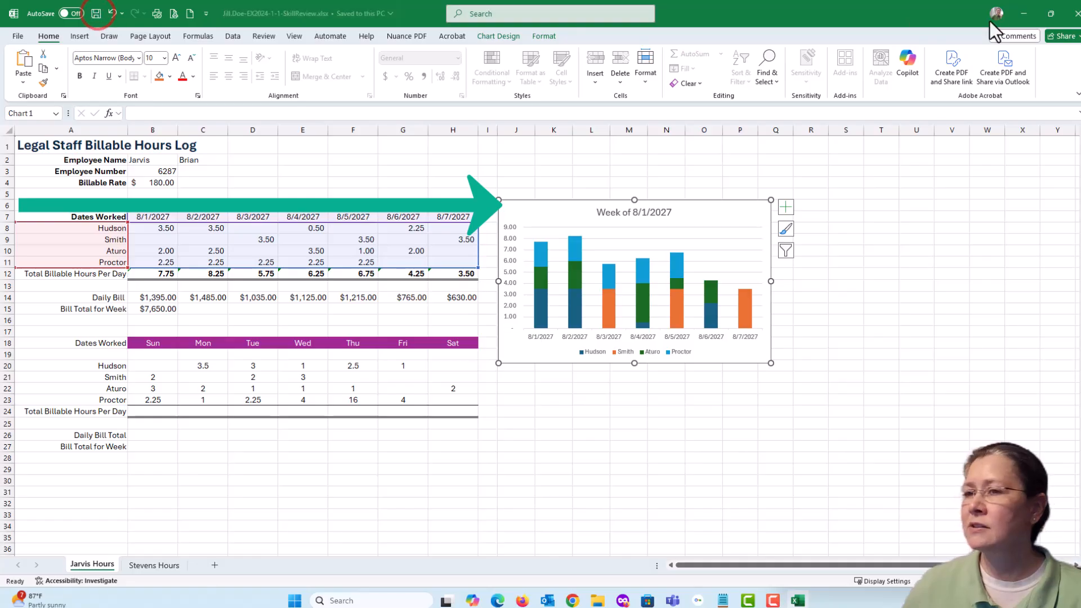
{"action": "left_click", "coordinate": [1073, 13]}
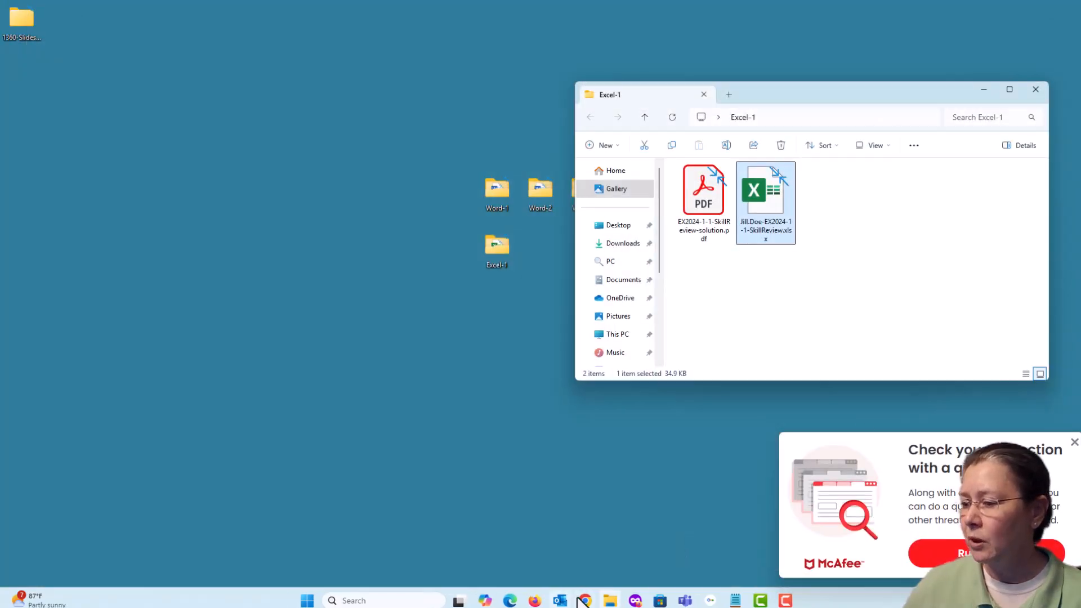
- Switch back to the browser and return from the grading results to the Ch 1 Skill Review 1.1 assignment page
{"action": "left_click", "coordinate": [631, 529]}
{"action": "scroll", "coordinate": [499, 445], "scroll_direction": "up", "scroll_amount": 10}
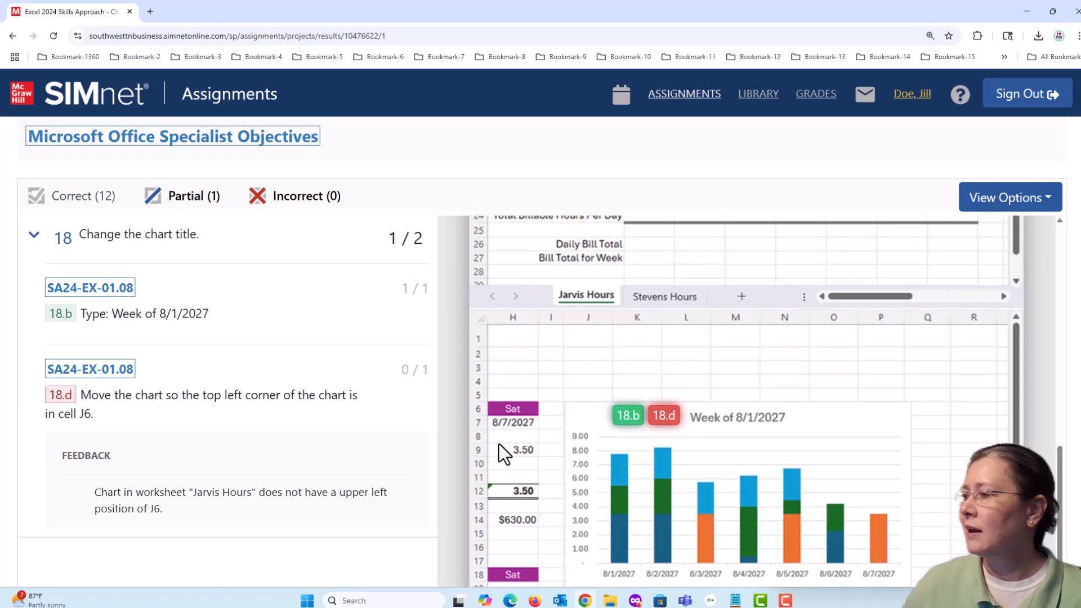
{"action": "scroll", "coordinate": [254, 327], "scroll_direction": "up", "scroll_amount": 3}
{"action": "scroll", "coordinate": [256, 327], "scroll_direction": "up", "scroll_amount": 1}
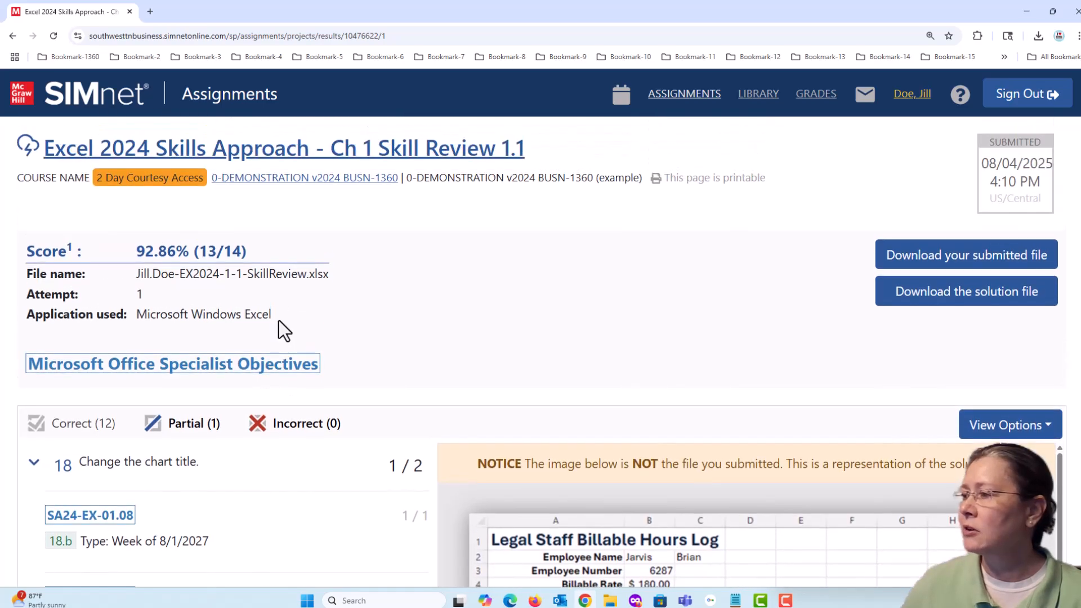
{"action": "left_click", "coordinate": [347, 153]}
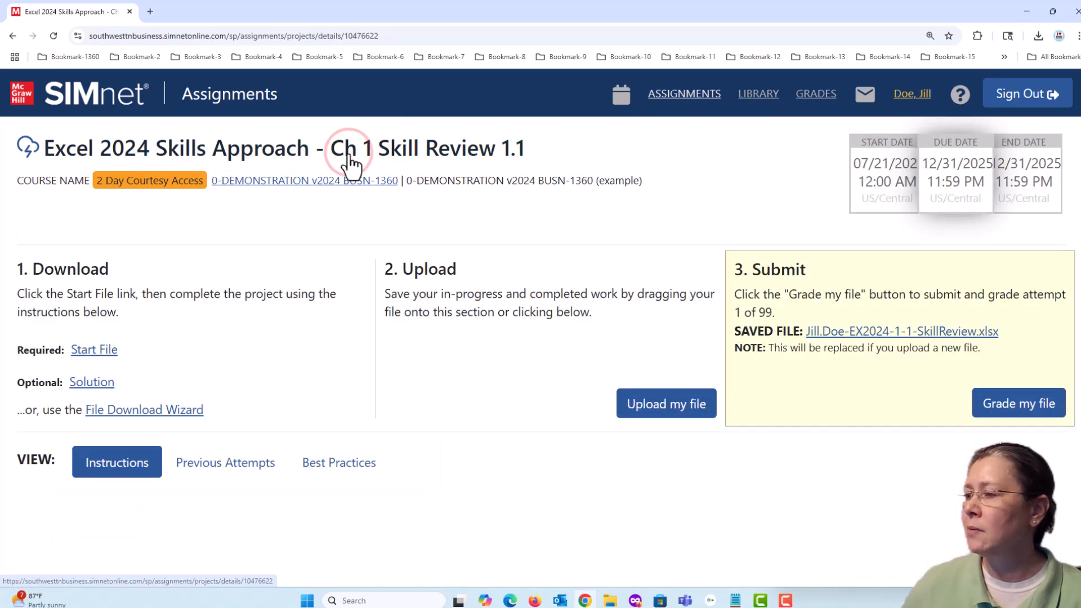
- Arrange the browser beside the Excel-1 folder, upload the corrected workbook, submit it for grading as a new attempt, and review the results
{"action": "left_click", "coordinate": [1053, 9]}
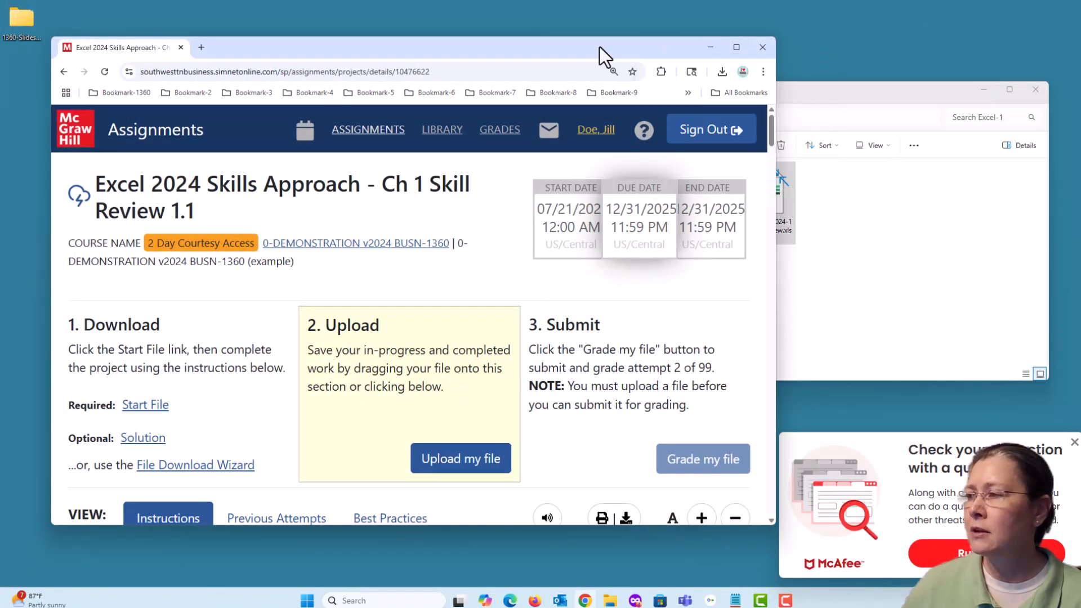
{"action": "left_click_drag", "start_coordinate": [600, 46], "coordinate": [570, 40]}
{"action": "left_click", "coordinate": [960, 259]}
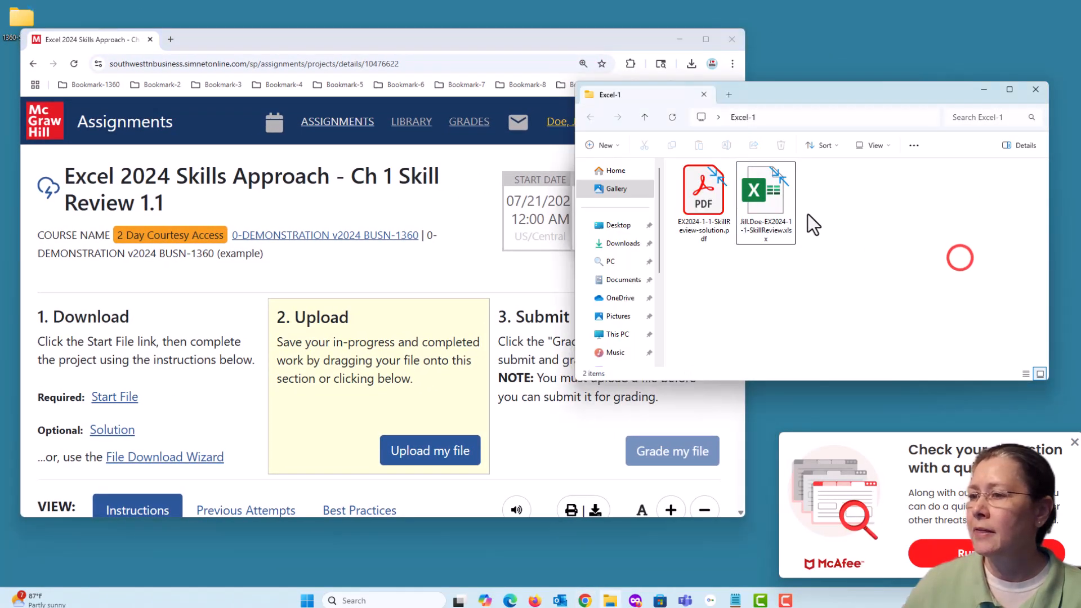
{"action": "left_click_drag", "start_coordinate": [773, 203], "coordinate": [434, 396]}
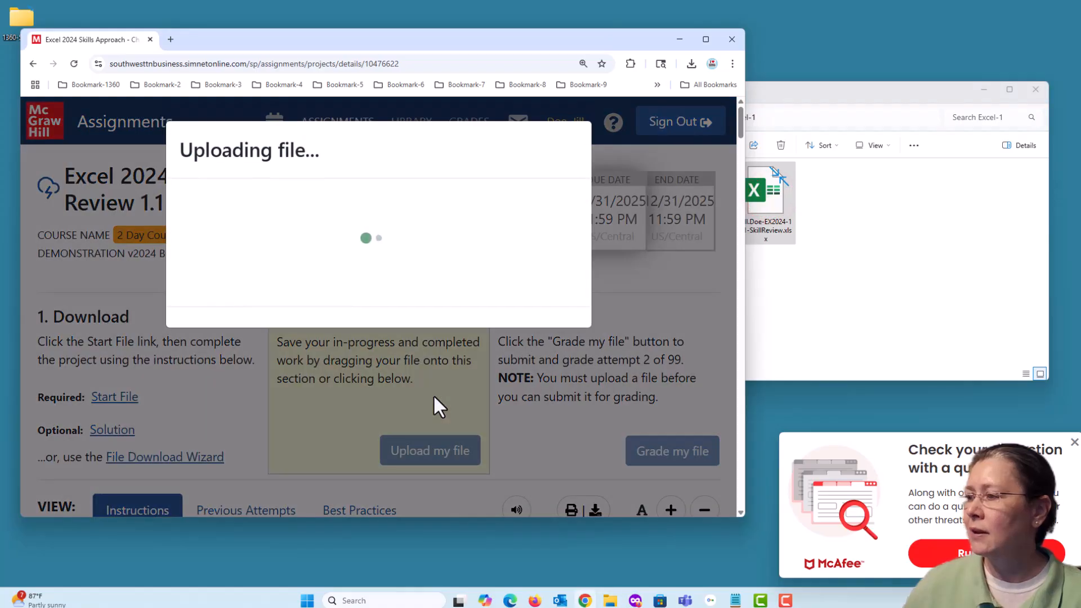
{"action": "left_click", "coordinate": [425, 319]}
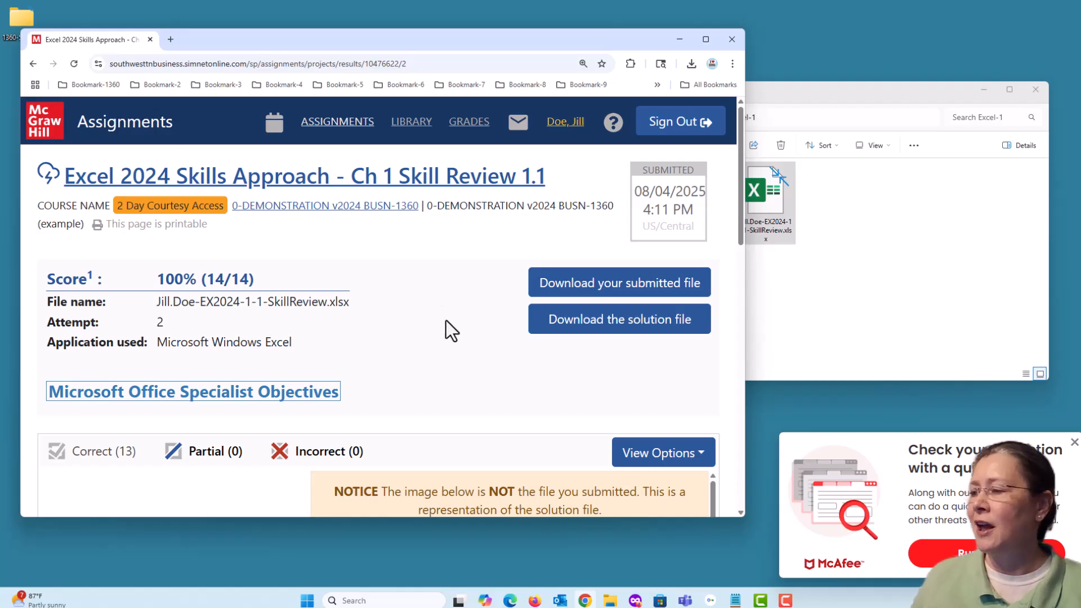
{"action": "scroll", "coordinate": [446, 320], "scroll_direction": "down", "scroll_amount": 3}
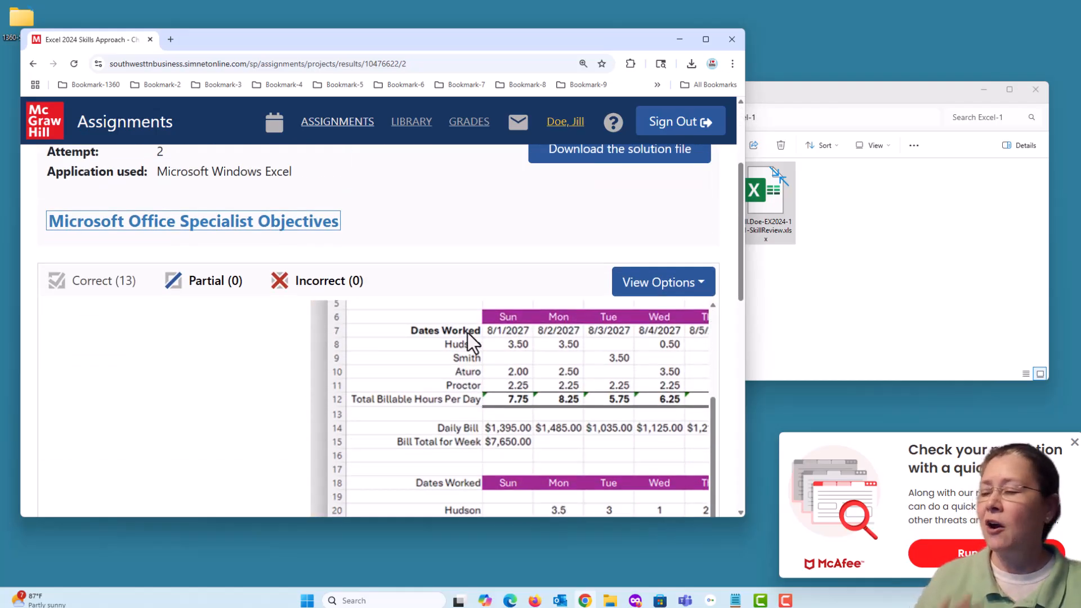